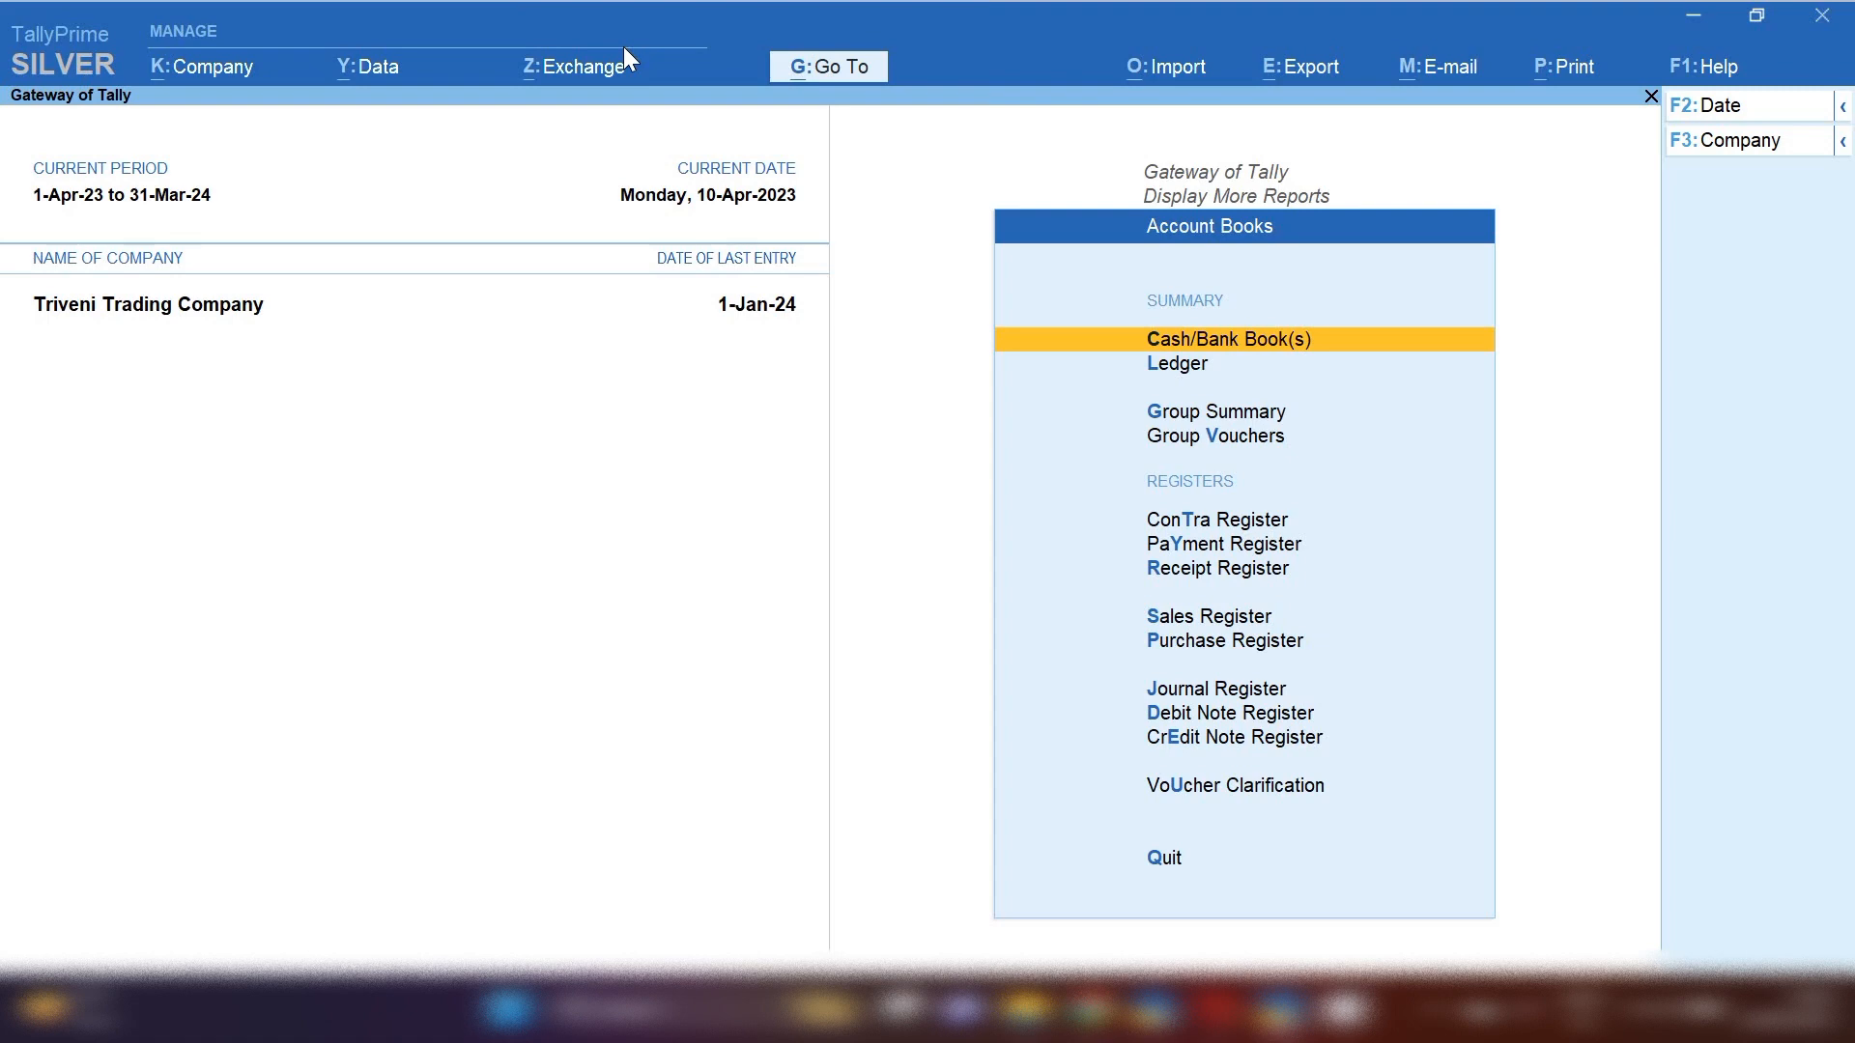
pyautogui.press('Down')
pyautogui.press('Return')
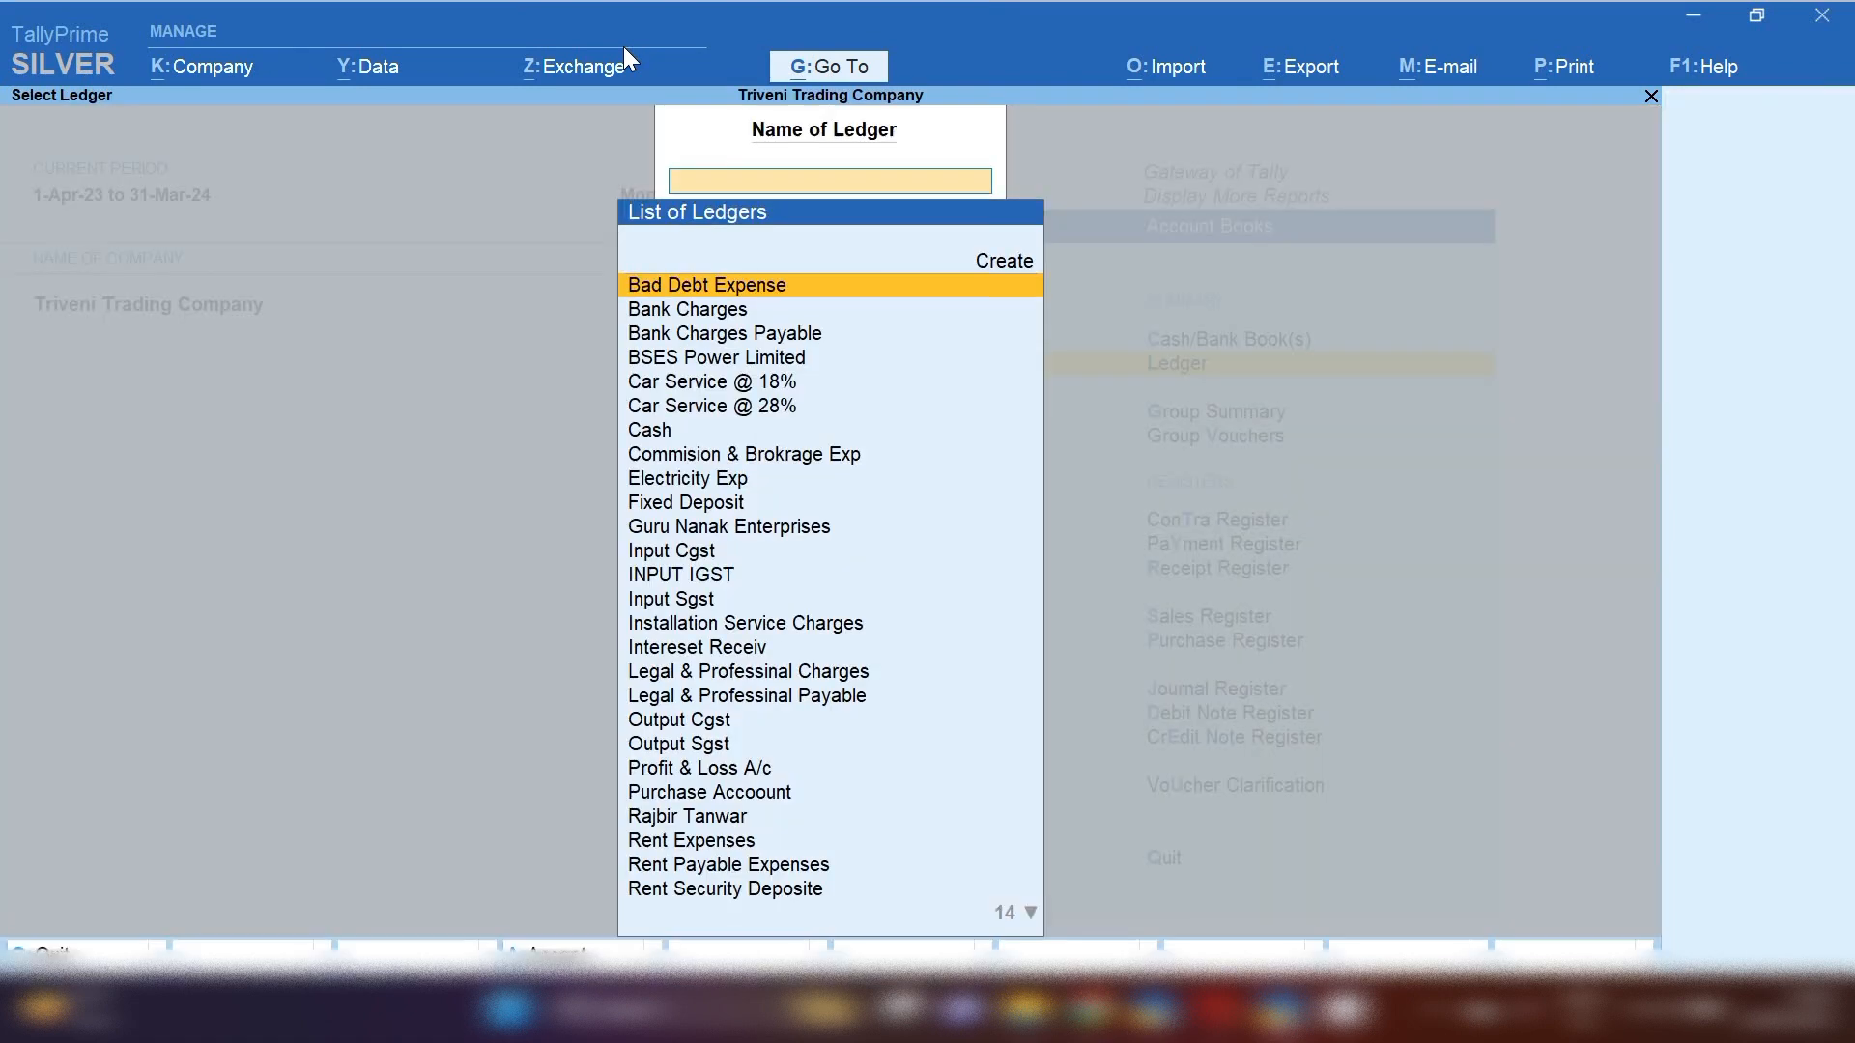
pyautogui.press('Escape')
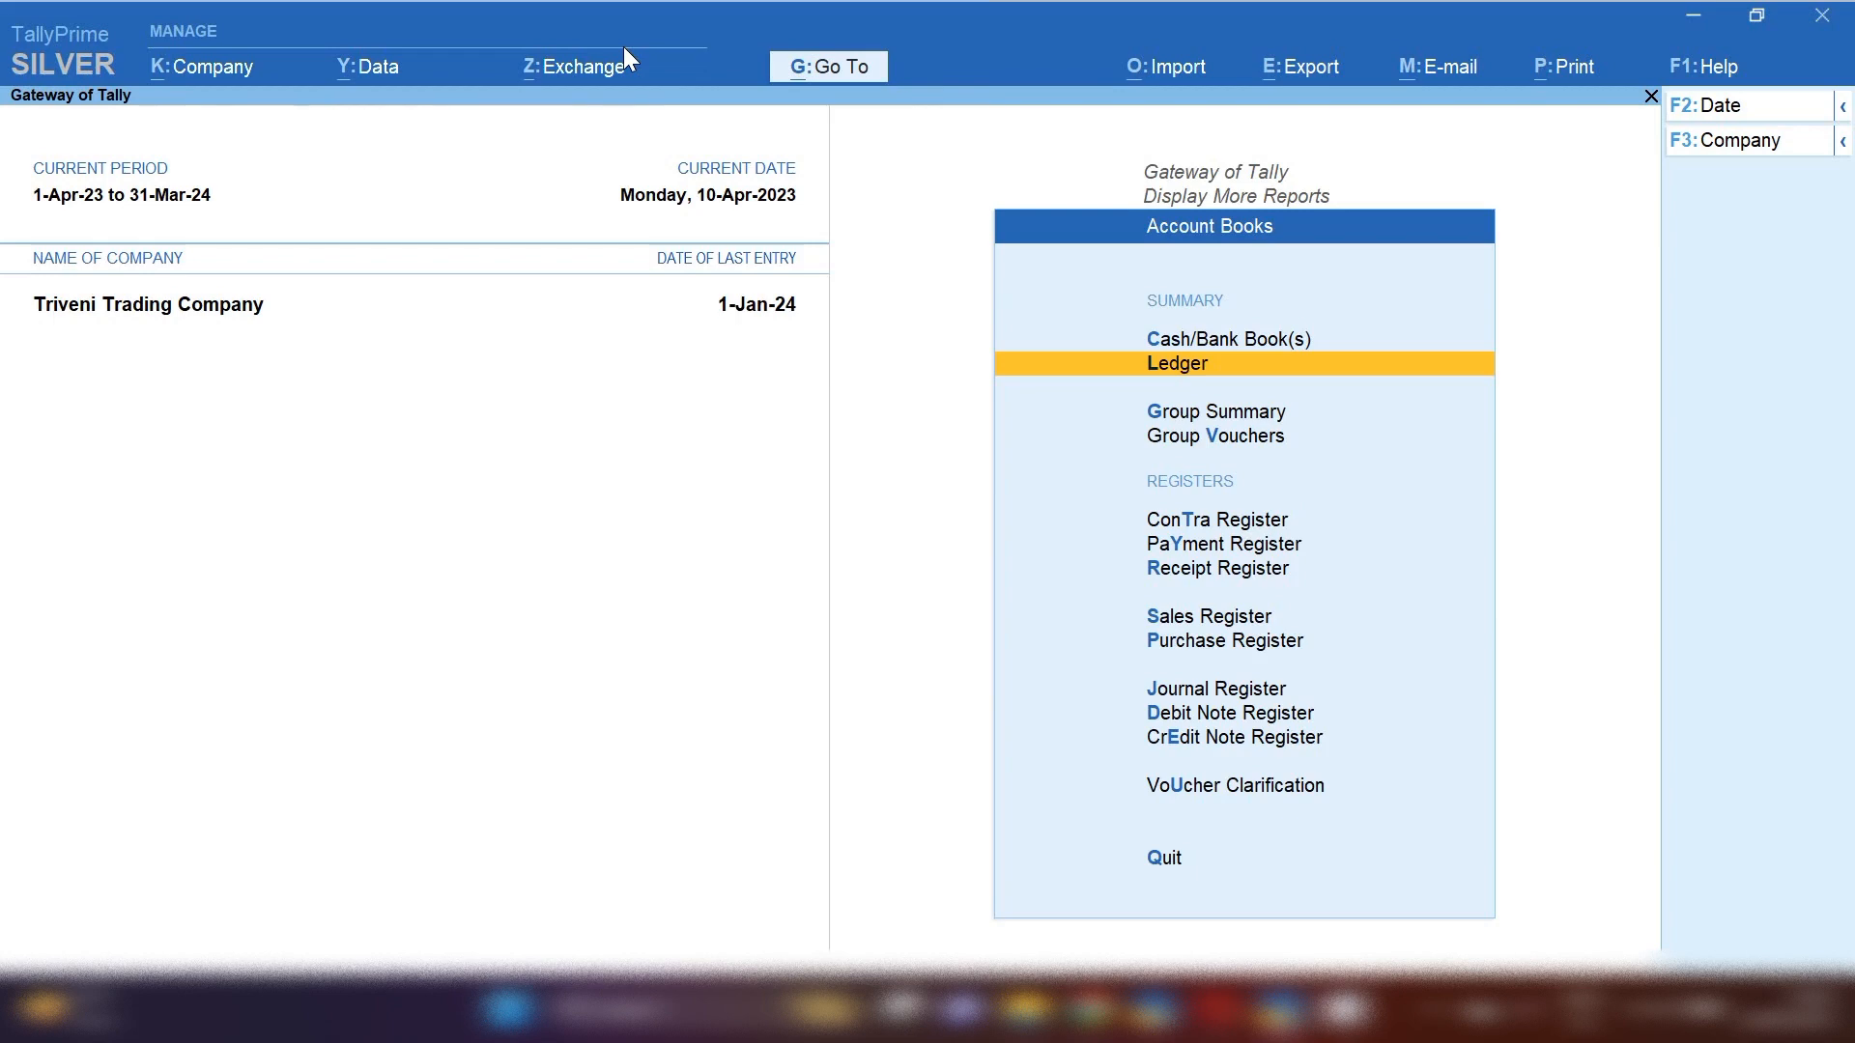
pyautogui.press('Escape')
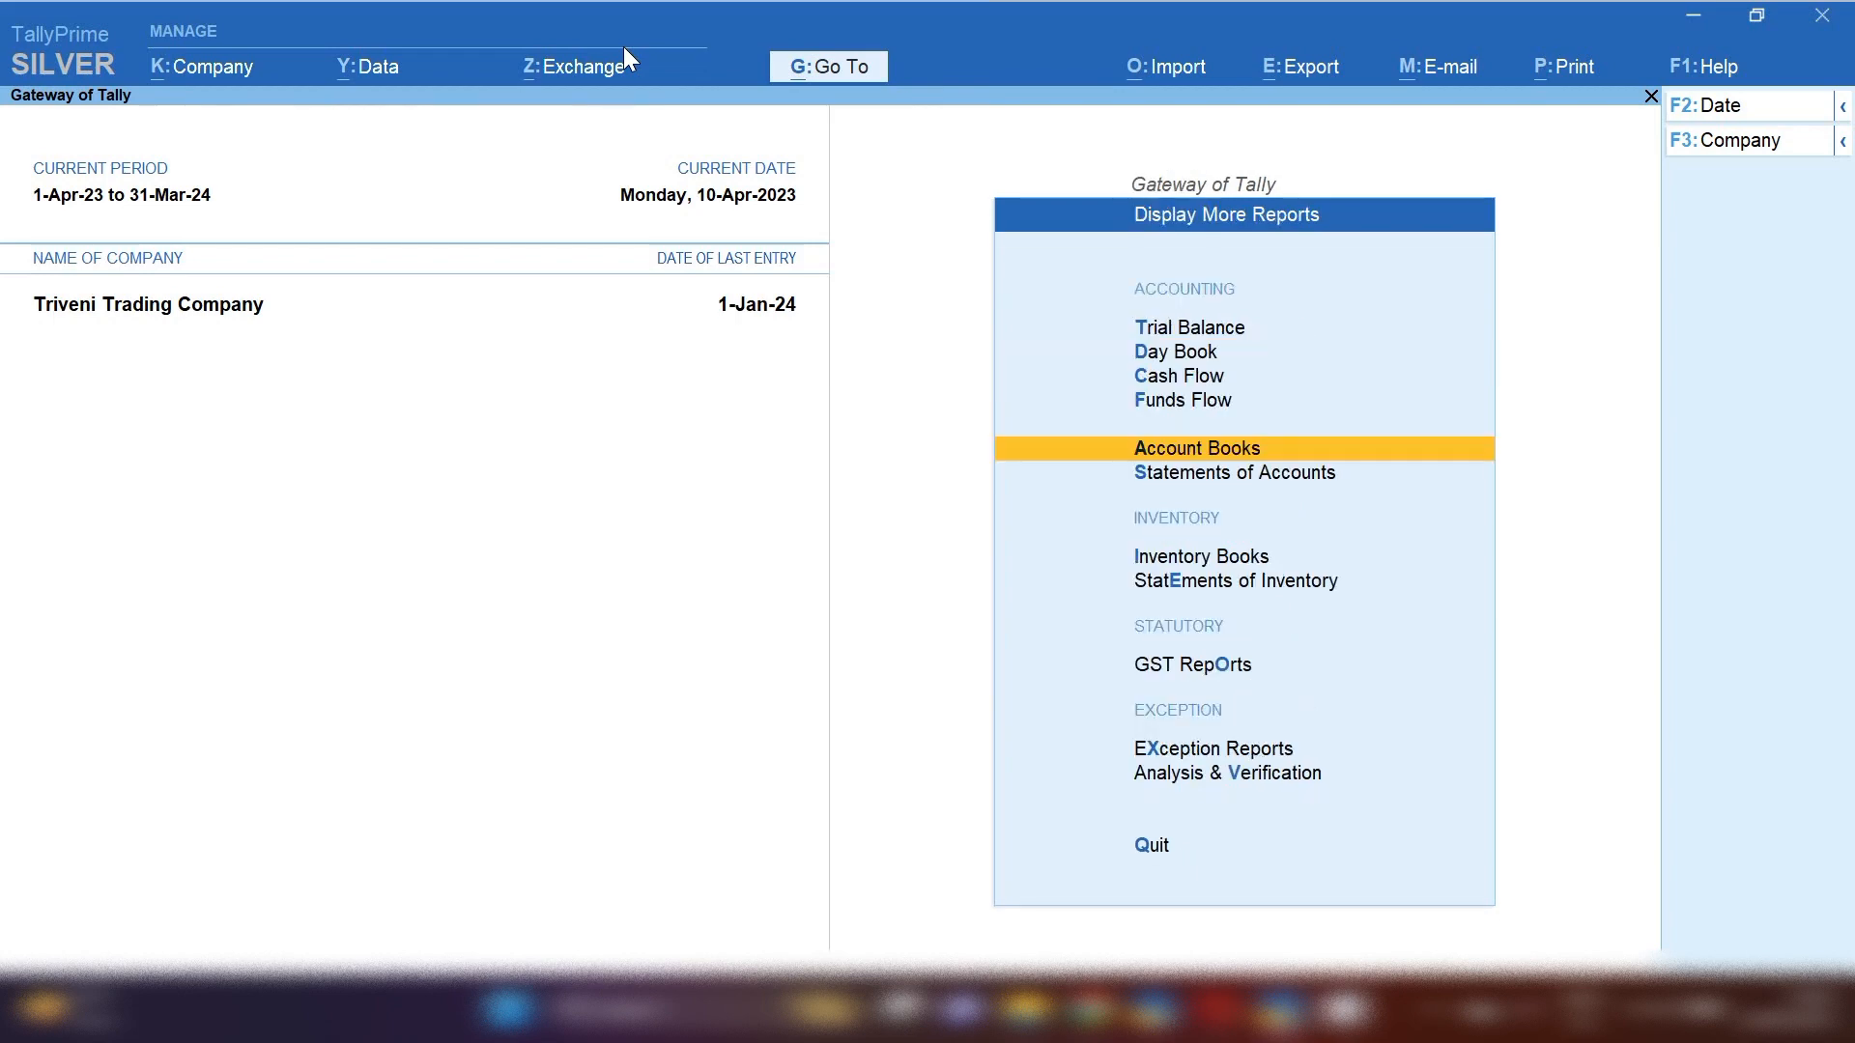
pyautogui.press('Escape')
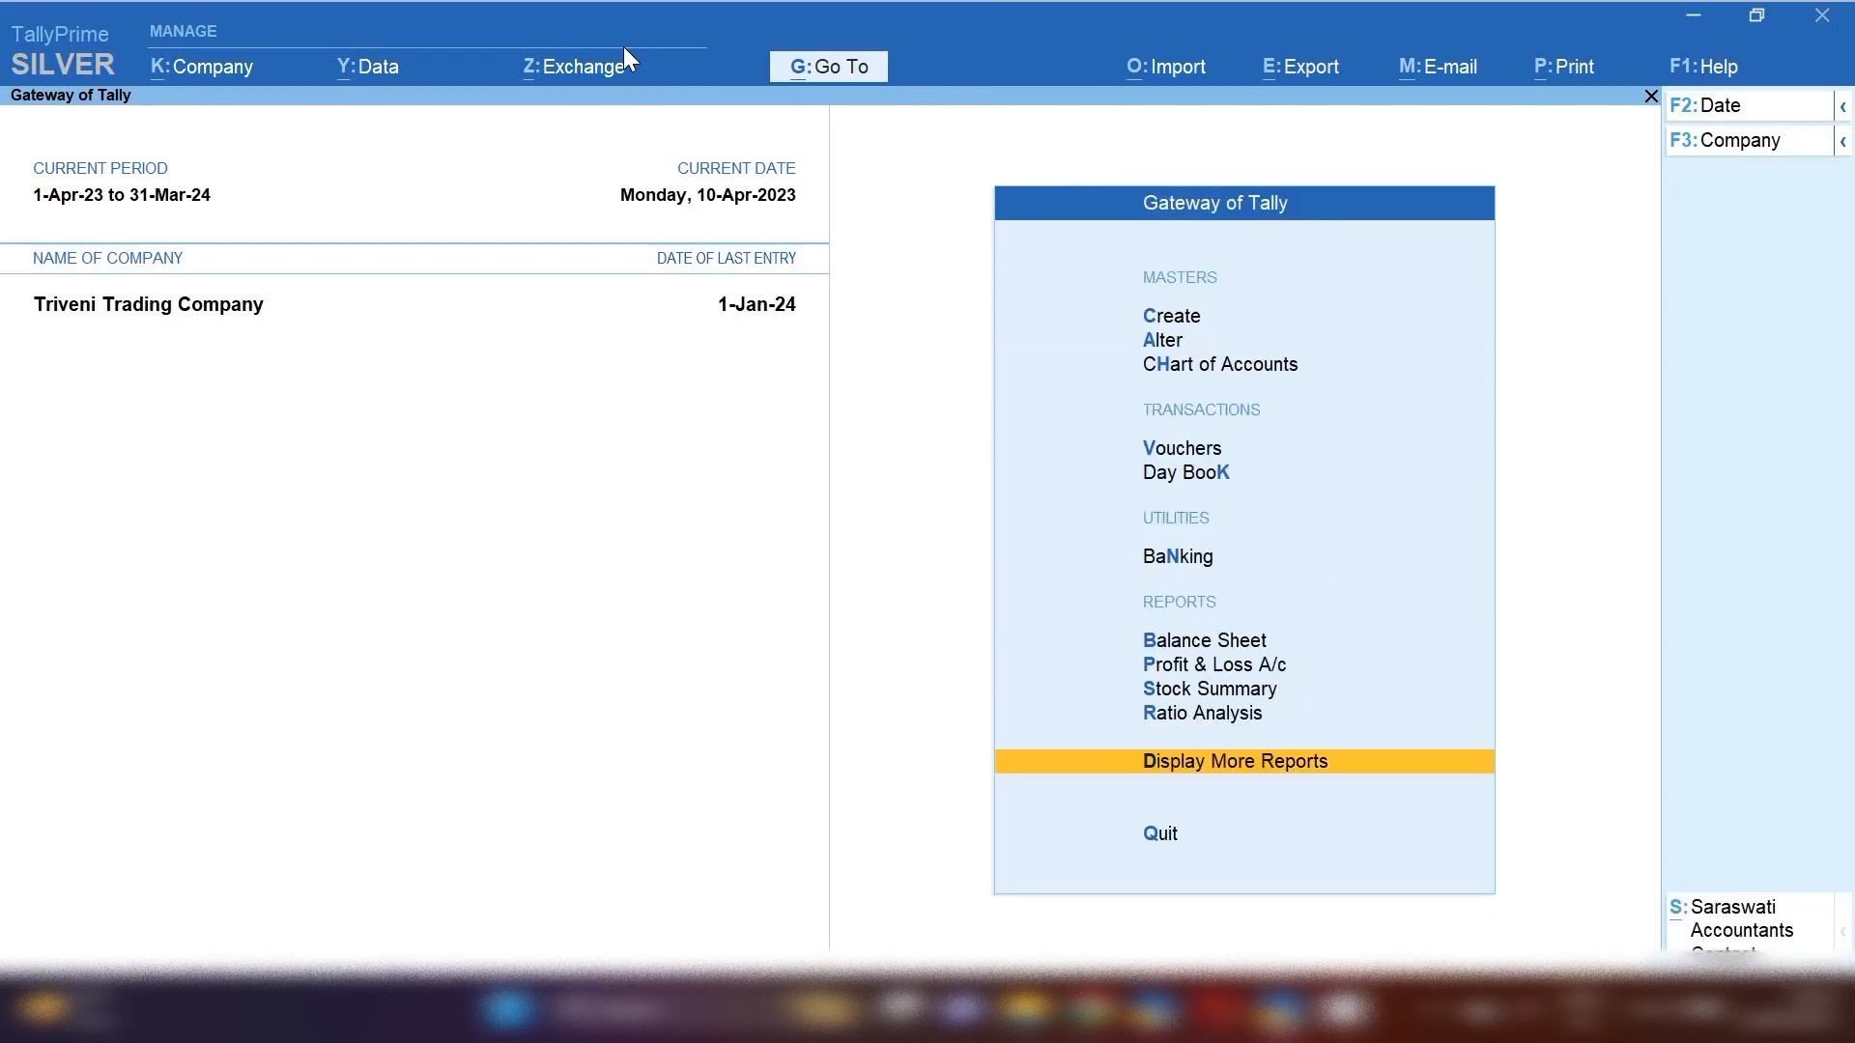
pyautogui.press('c')
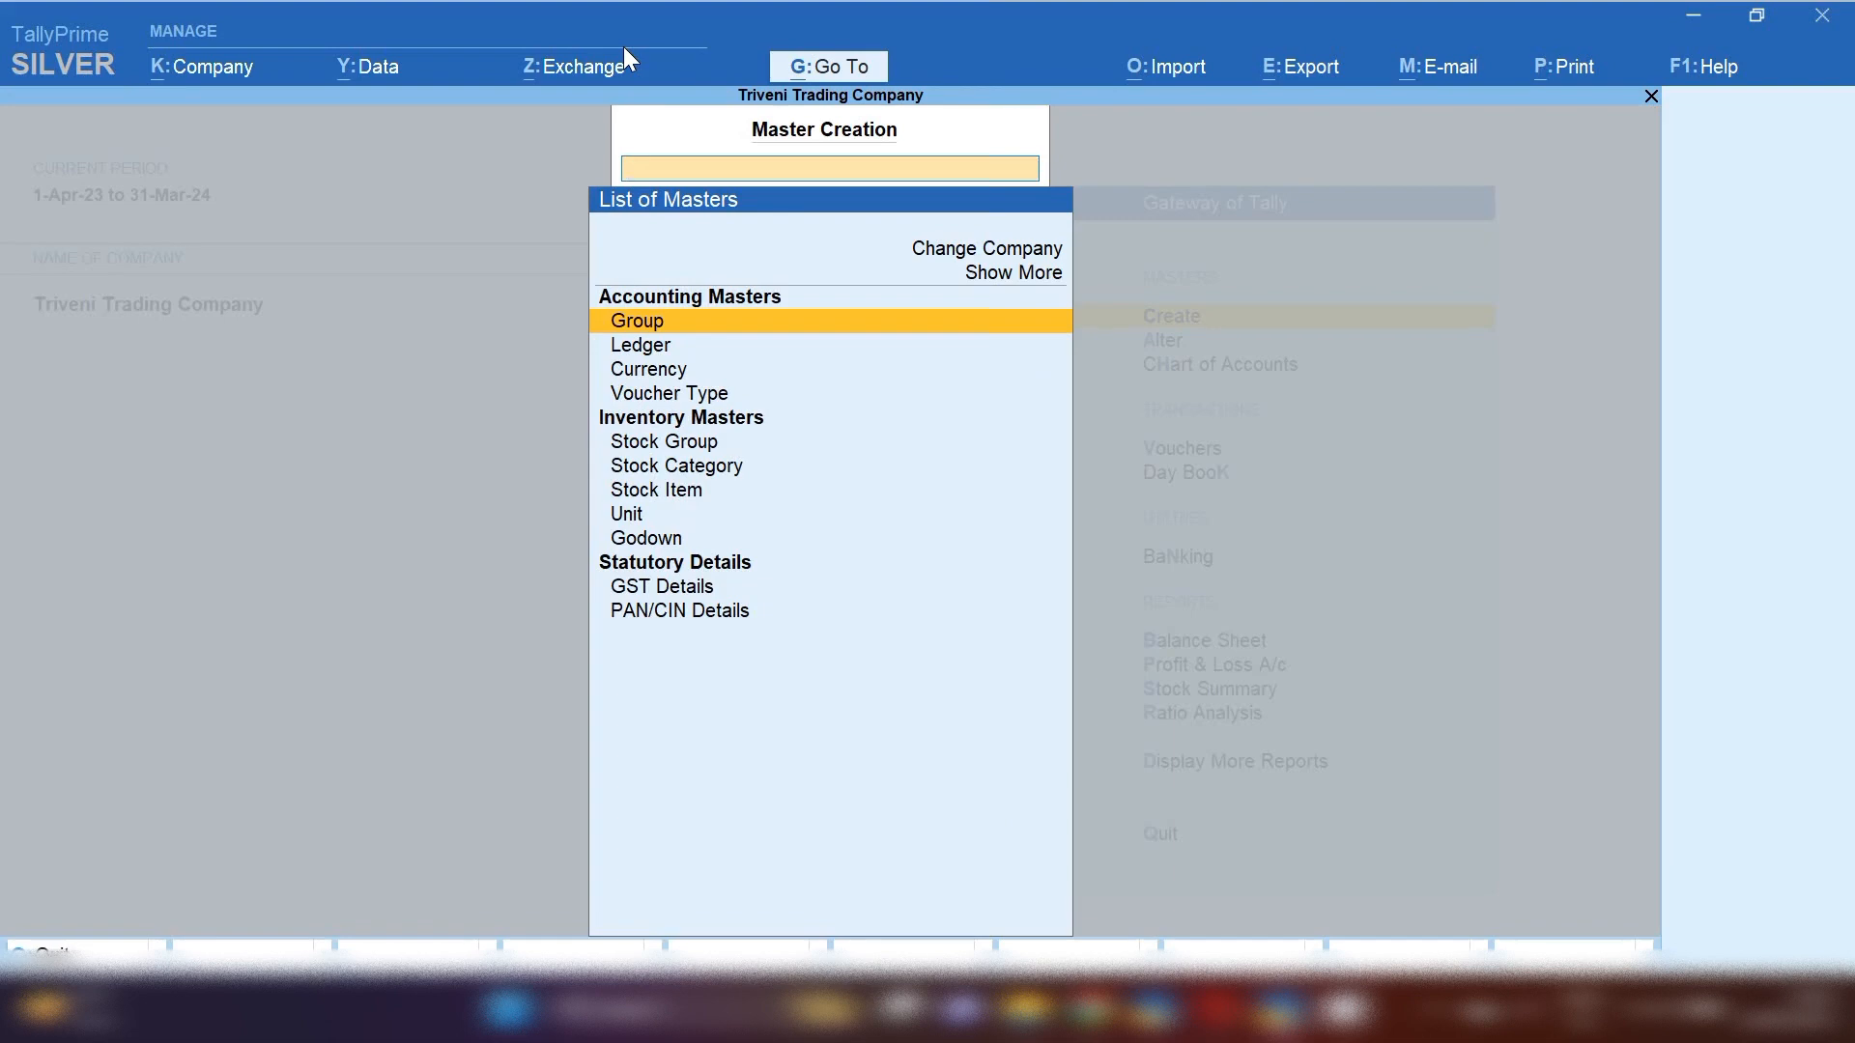
pyautogui.press('Down')
pyautogui.press('Return')
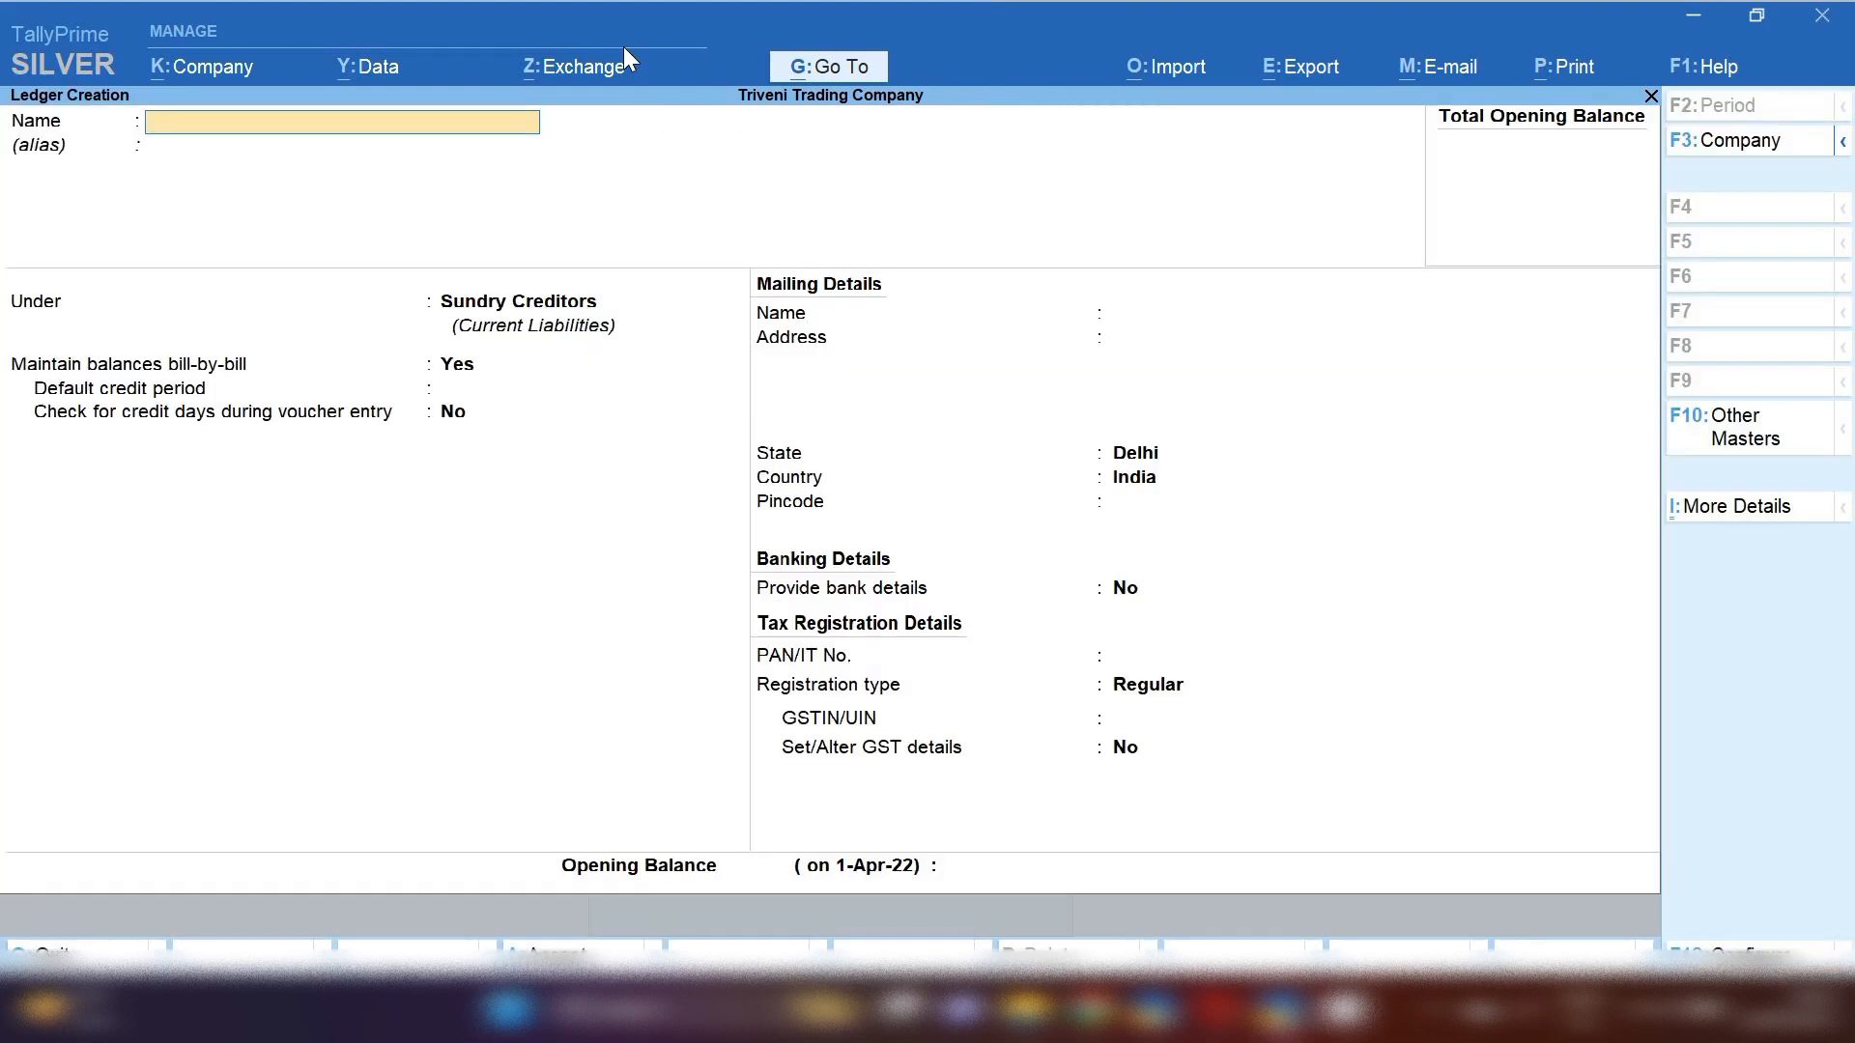
pyautogui.press('Escape')
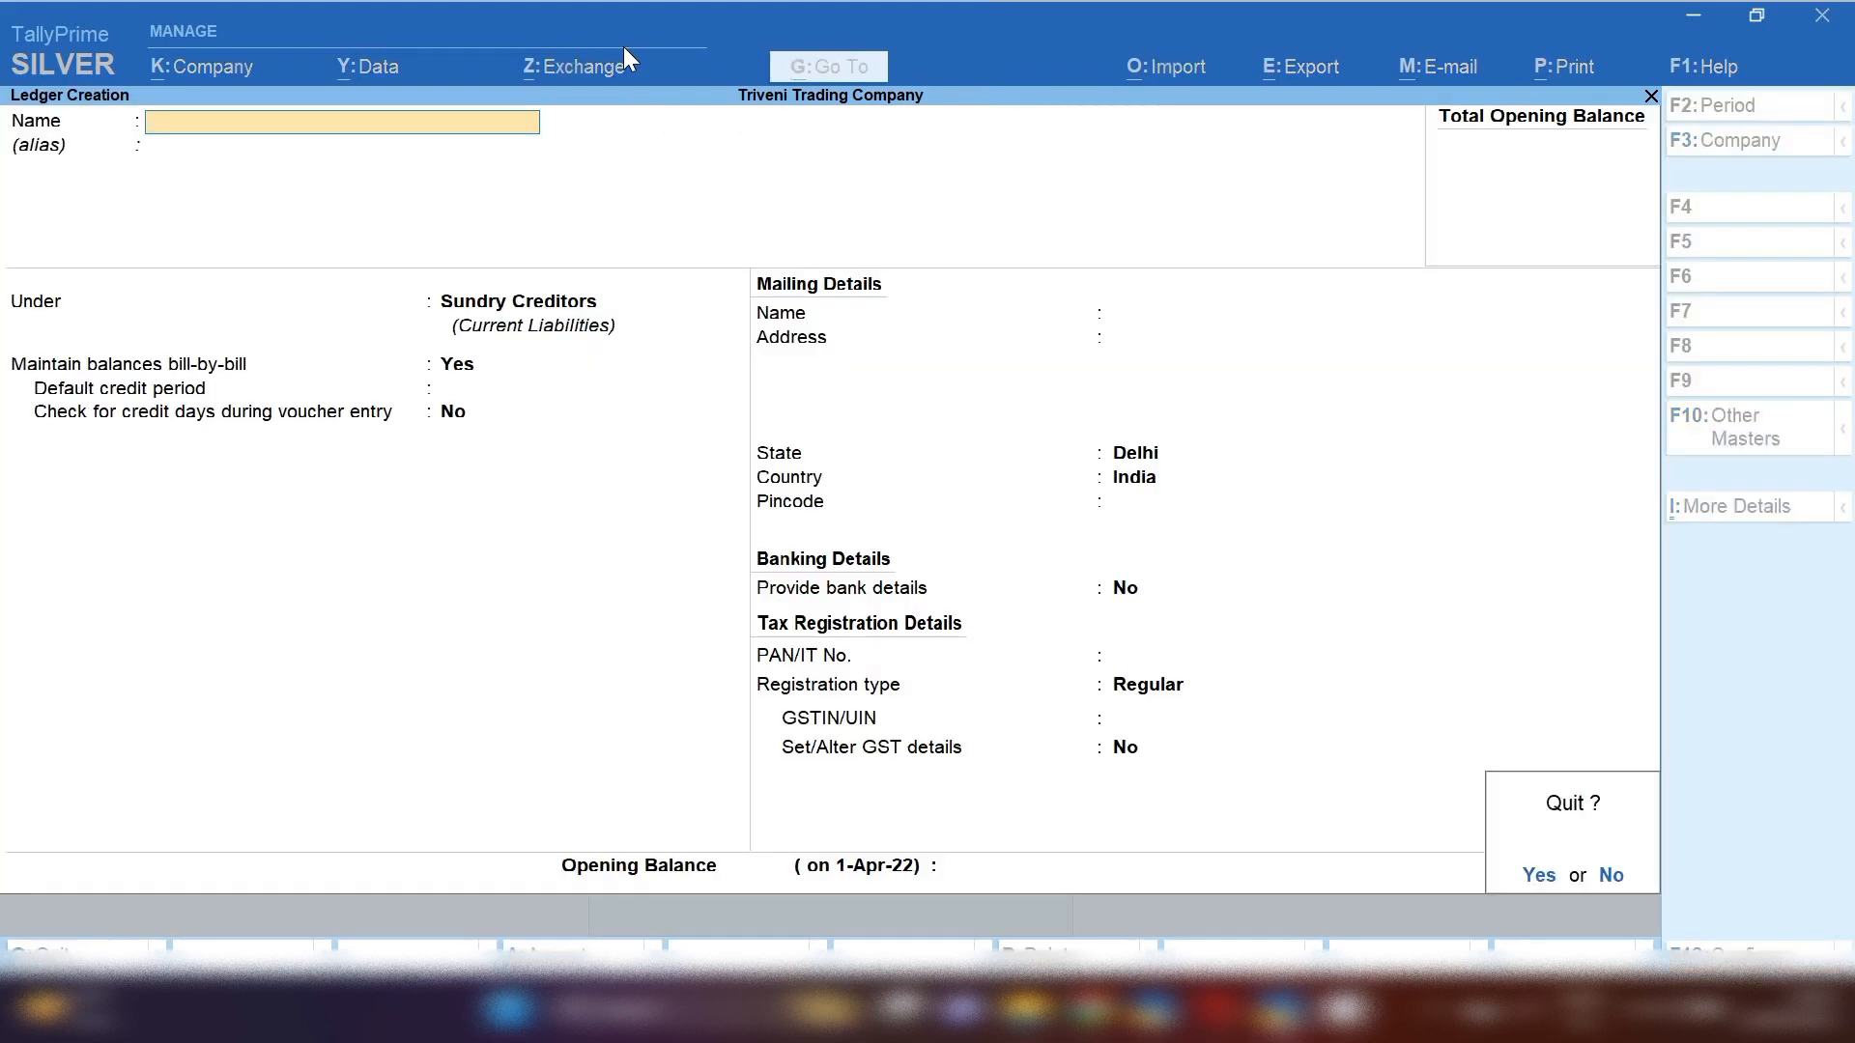
pyautogui.press('y')
pyautogui.press('Escape')
# Step: Open the BSES Power Limited ledger for alteration, review its group, bill-by-bill and mailing details, and close it
pyautogui.press('Down')
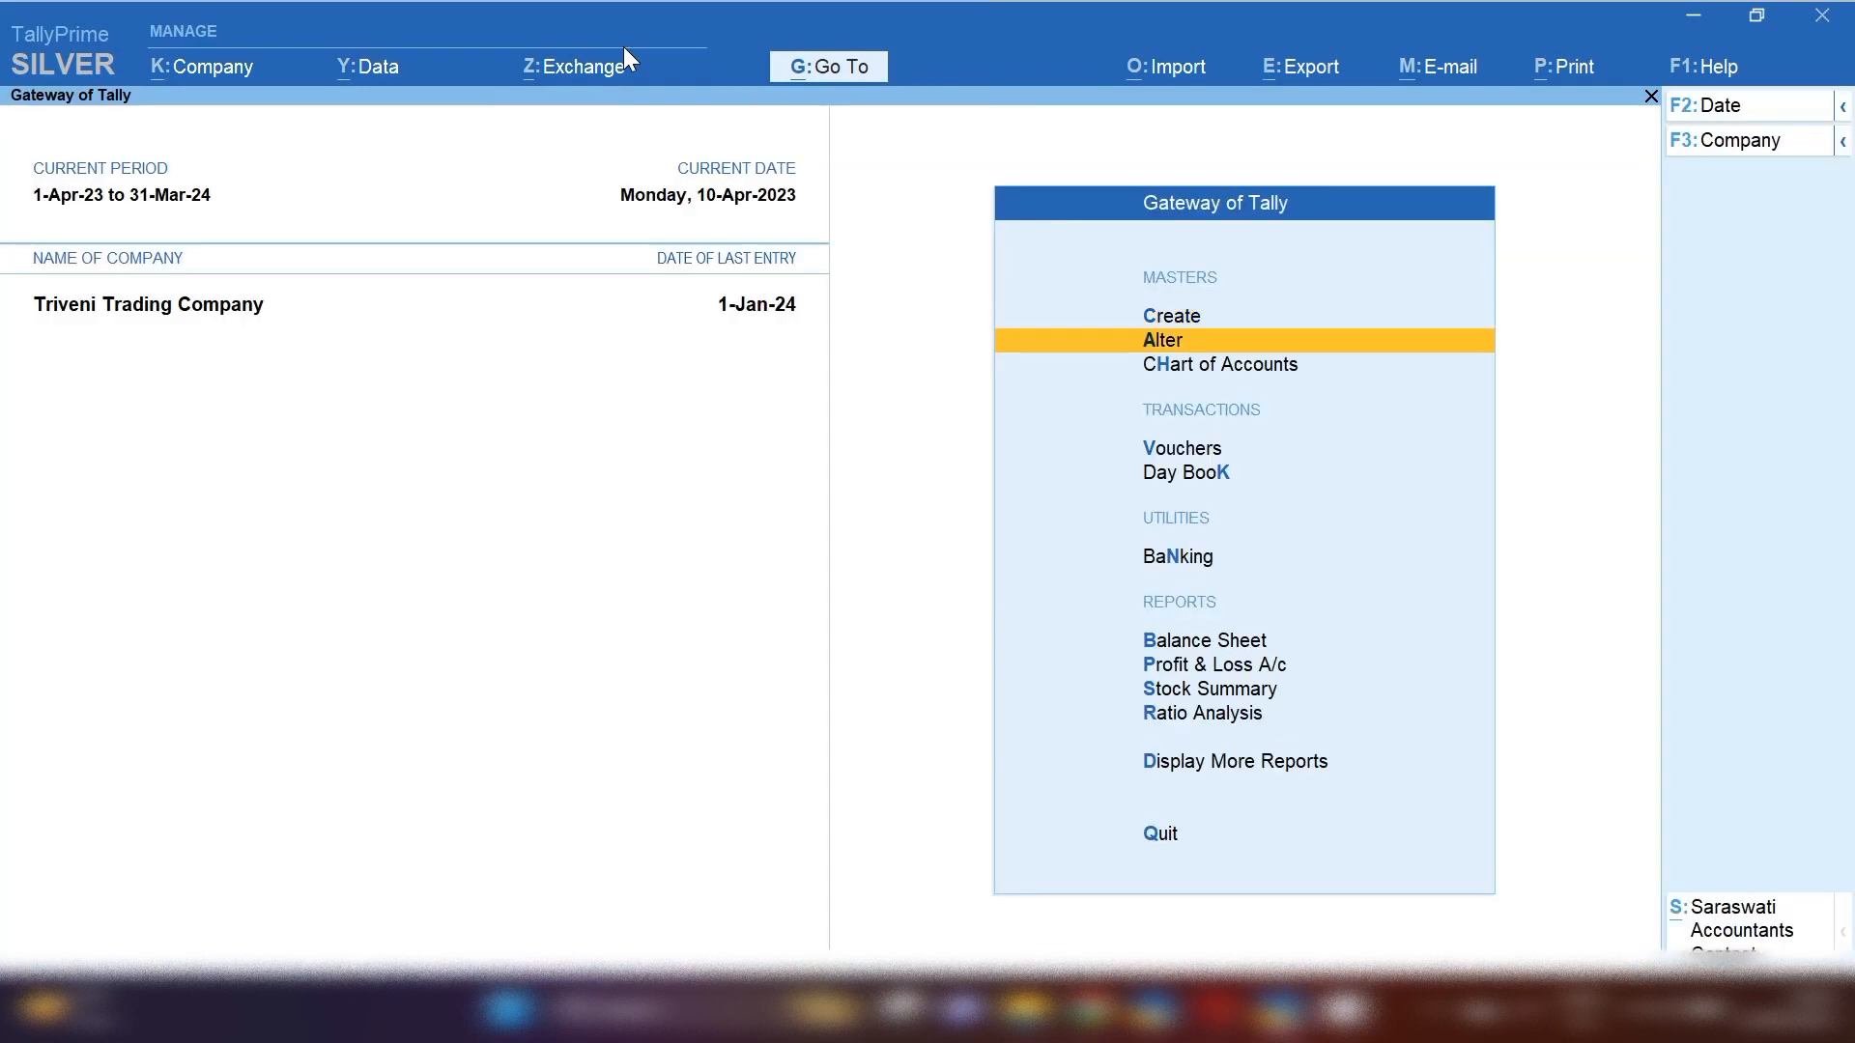
pyautogui.press('Return')
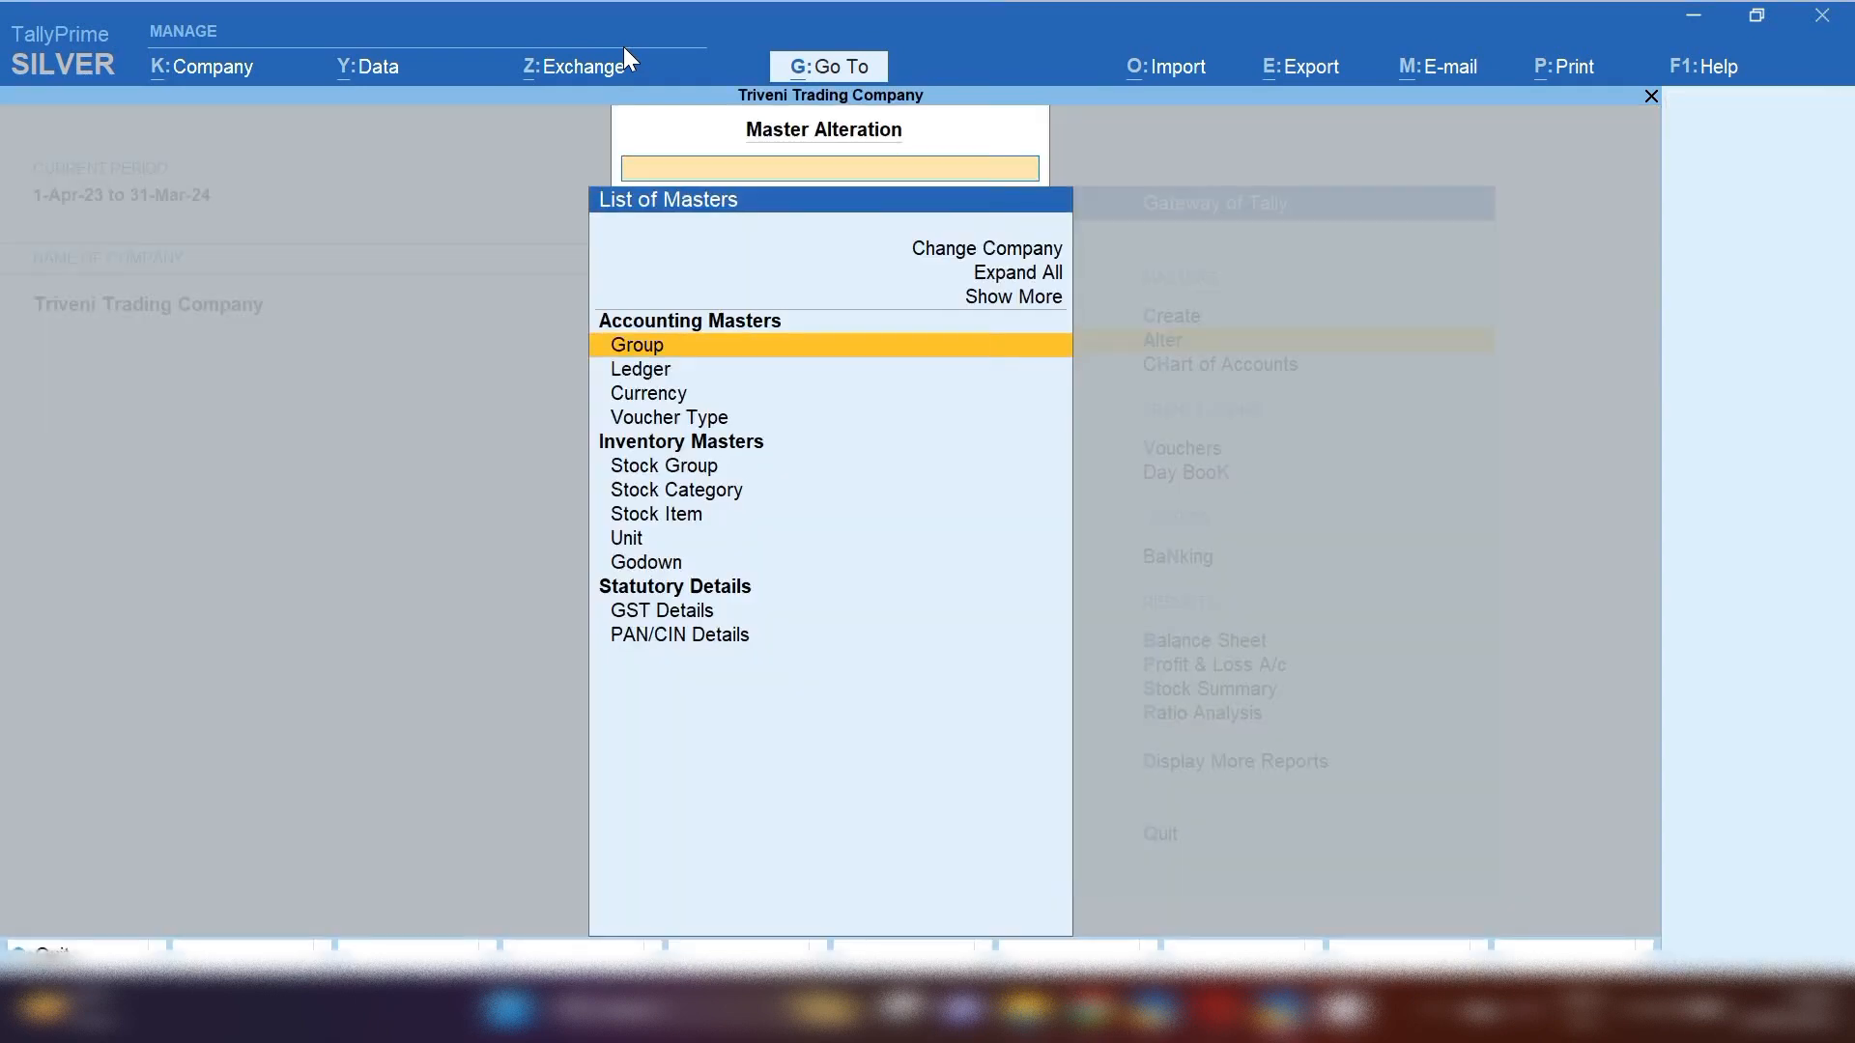
pyautogui.press('Down')
pyautogui.press('Return')
pyautogui.write('bs')
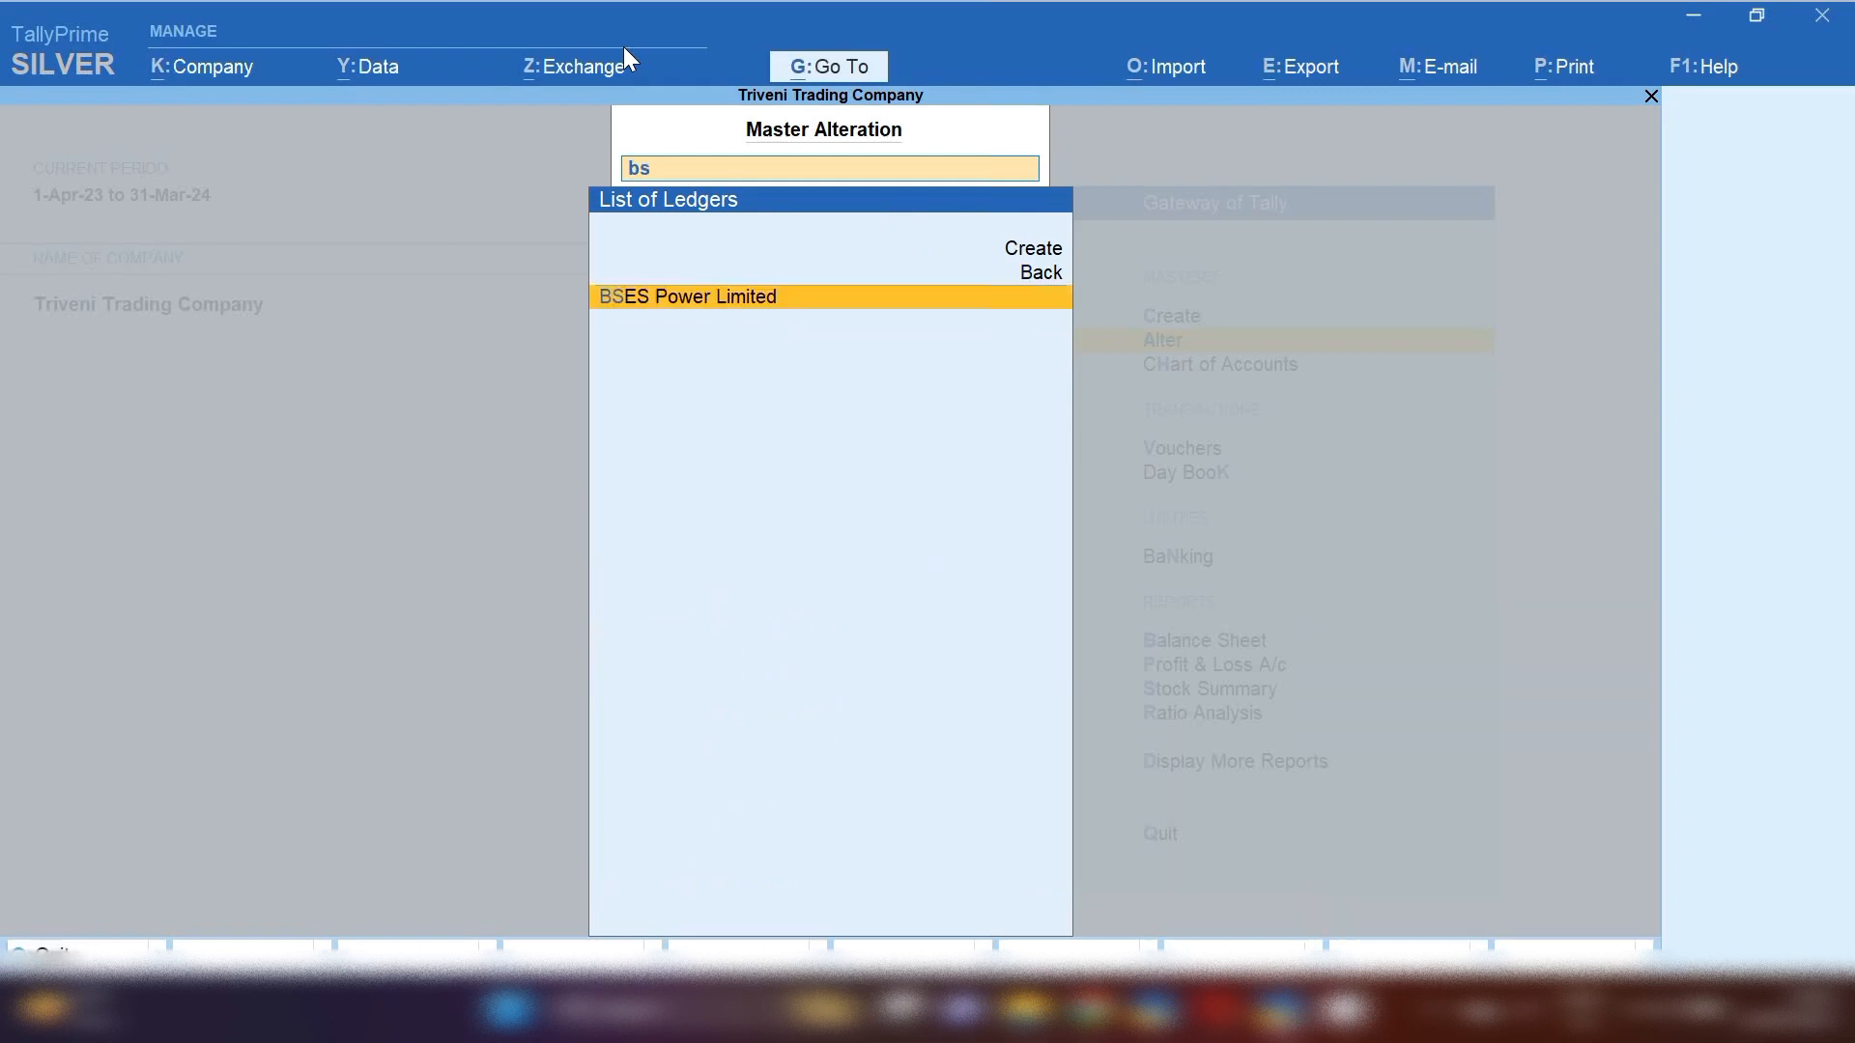
pyautogui.press('Return')
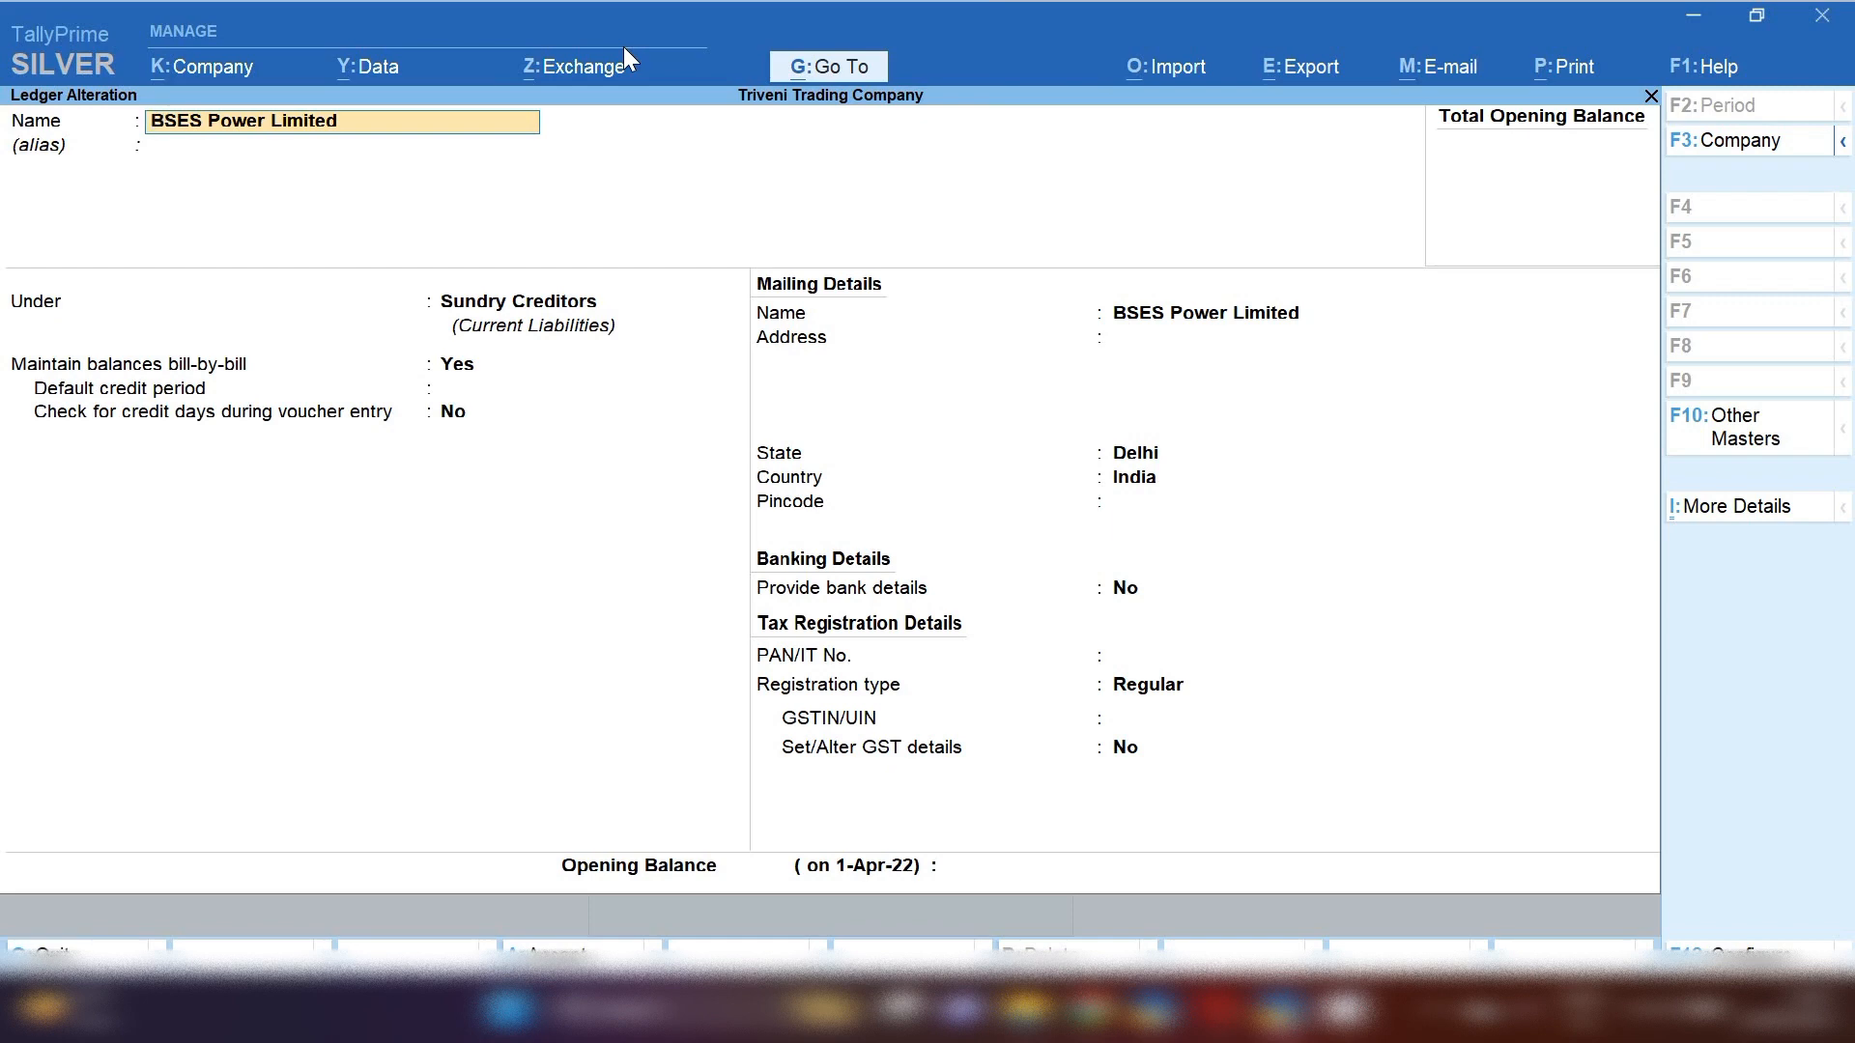
pyautogui.press('Return')
pyautogui.press('Return')
pyautogui.press('Return')
pyautogui.press('Return')
pyautogui.press('Return')
pyautogui.press('Return')
pyautogui.press('Return')
pyautogui.press('Return')
pyautogui.press('Return')
pyautogui.press('Return')
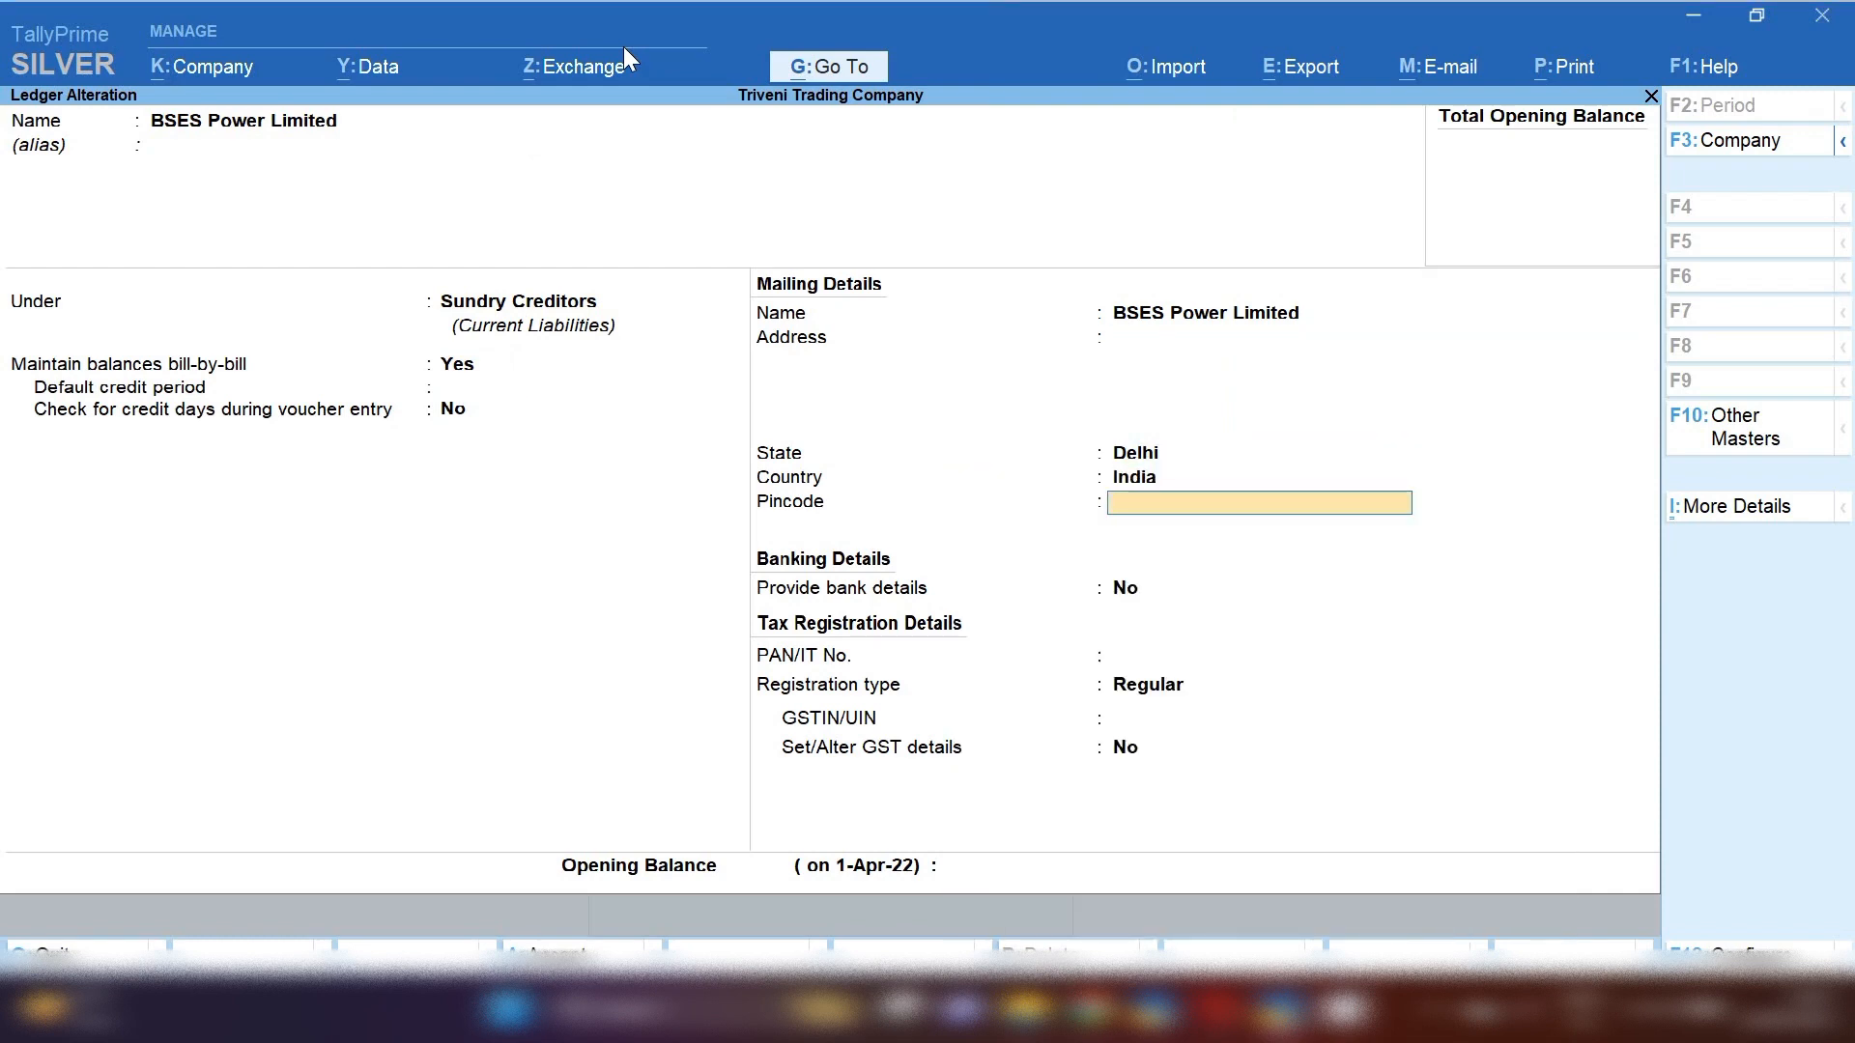
pyautogui.press('Escape')
pyautogui.press('y')
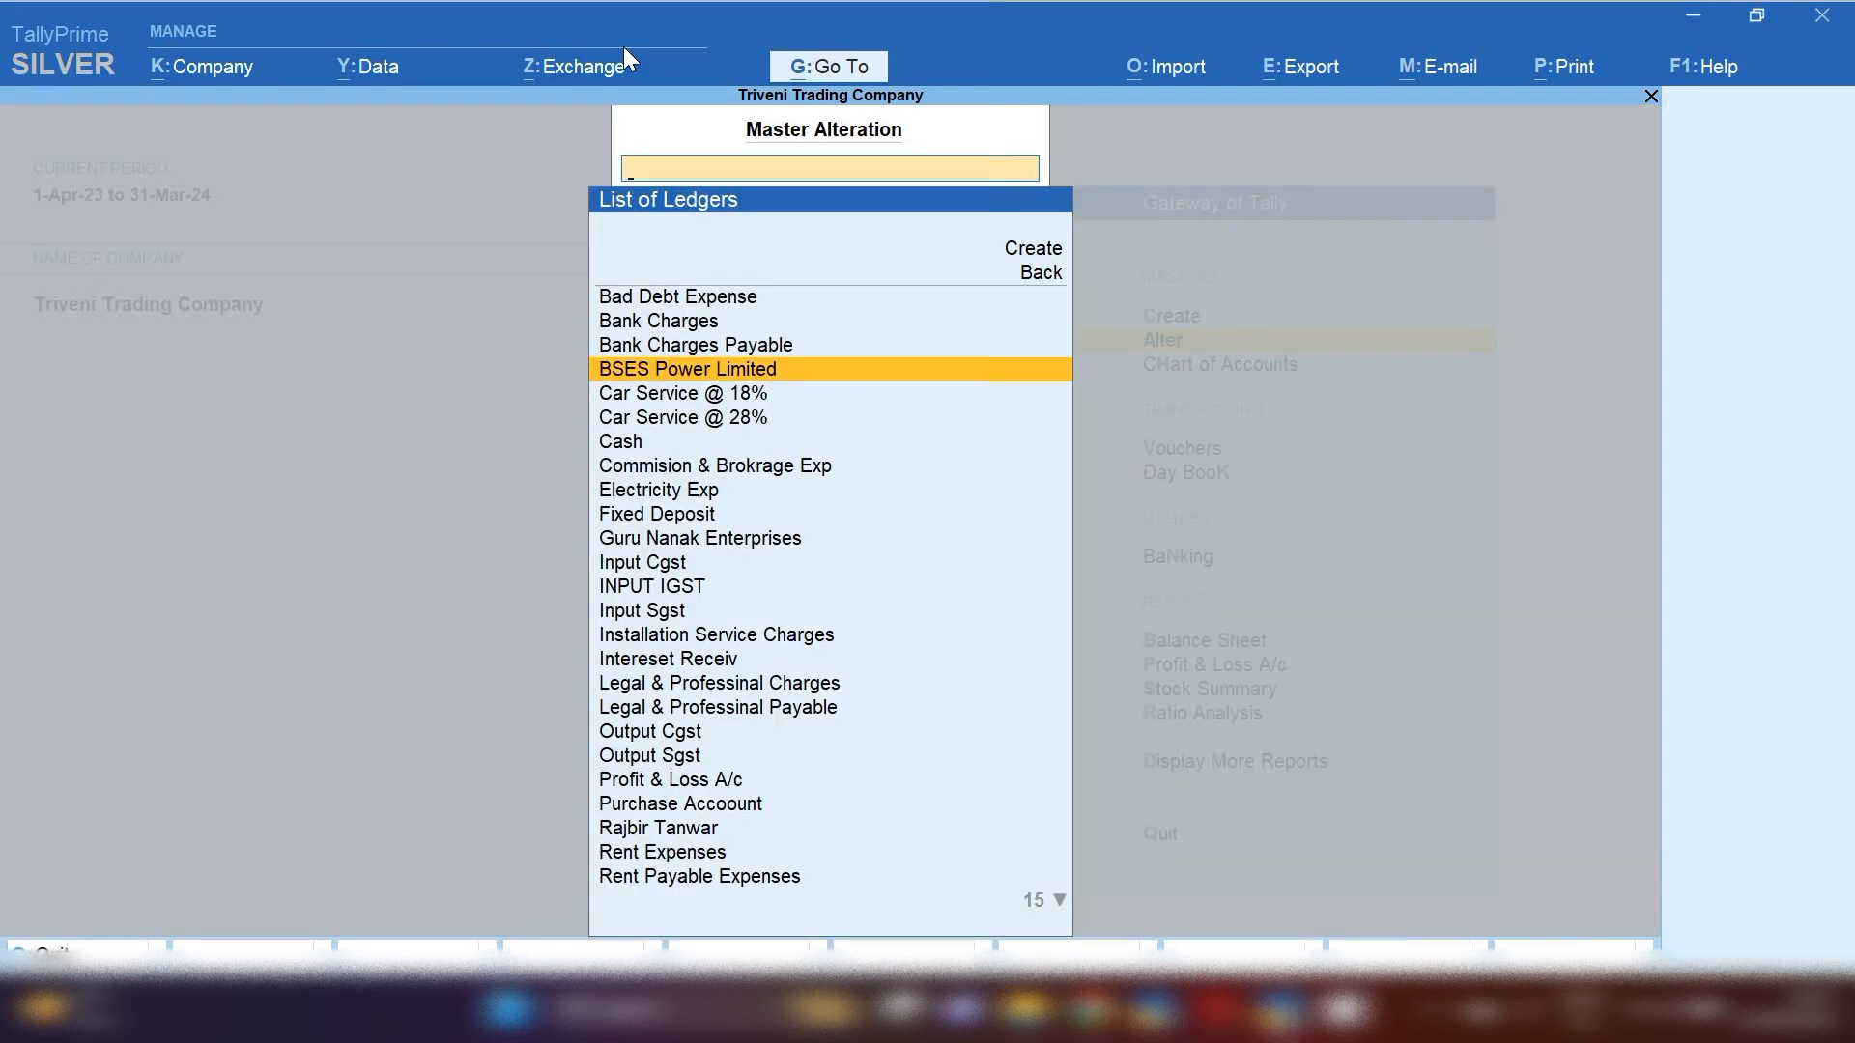
# Step: Open the Electricity Exp ledger for alteration, check its group and GST applicability, and return to the Gateway of Tally
pyautogui.write('ele')
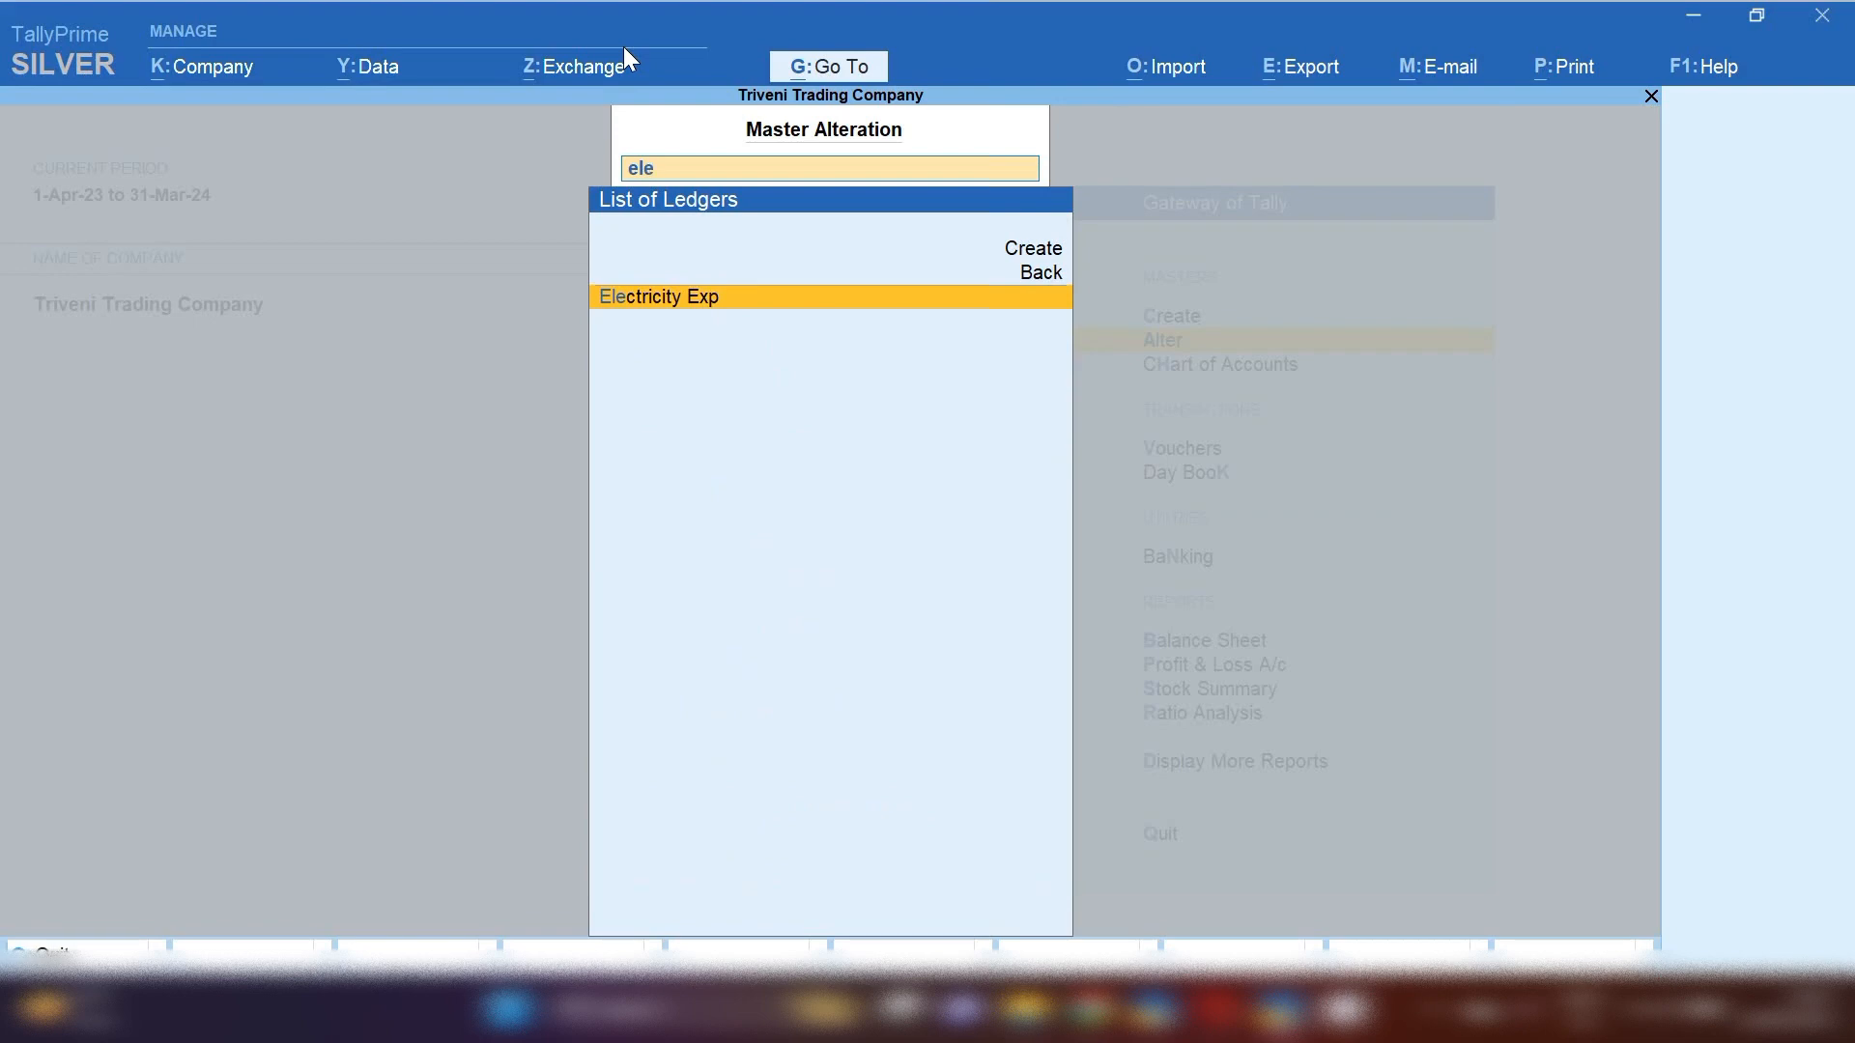
pyautogui.press('Return')
pyautogui.press('Return')
pyautogui.press('Return')
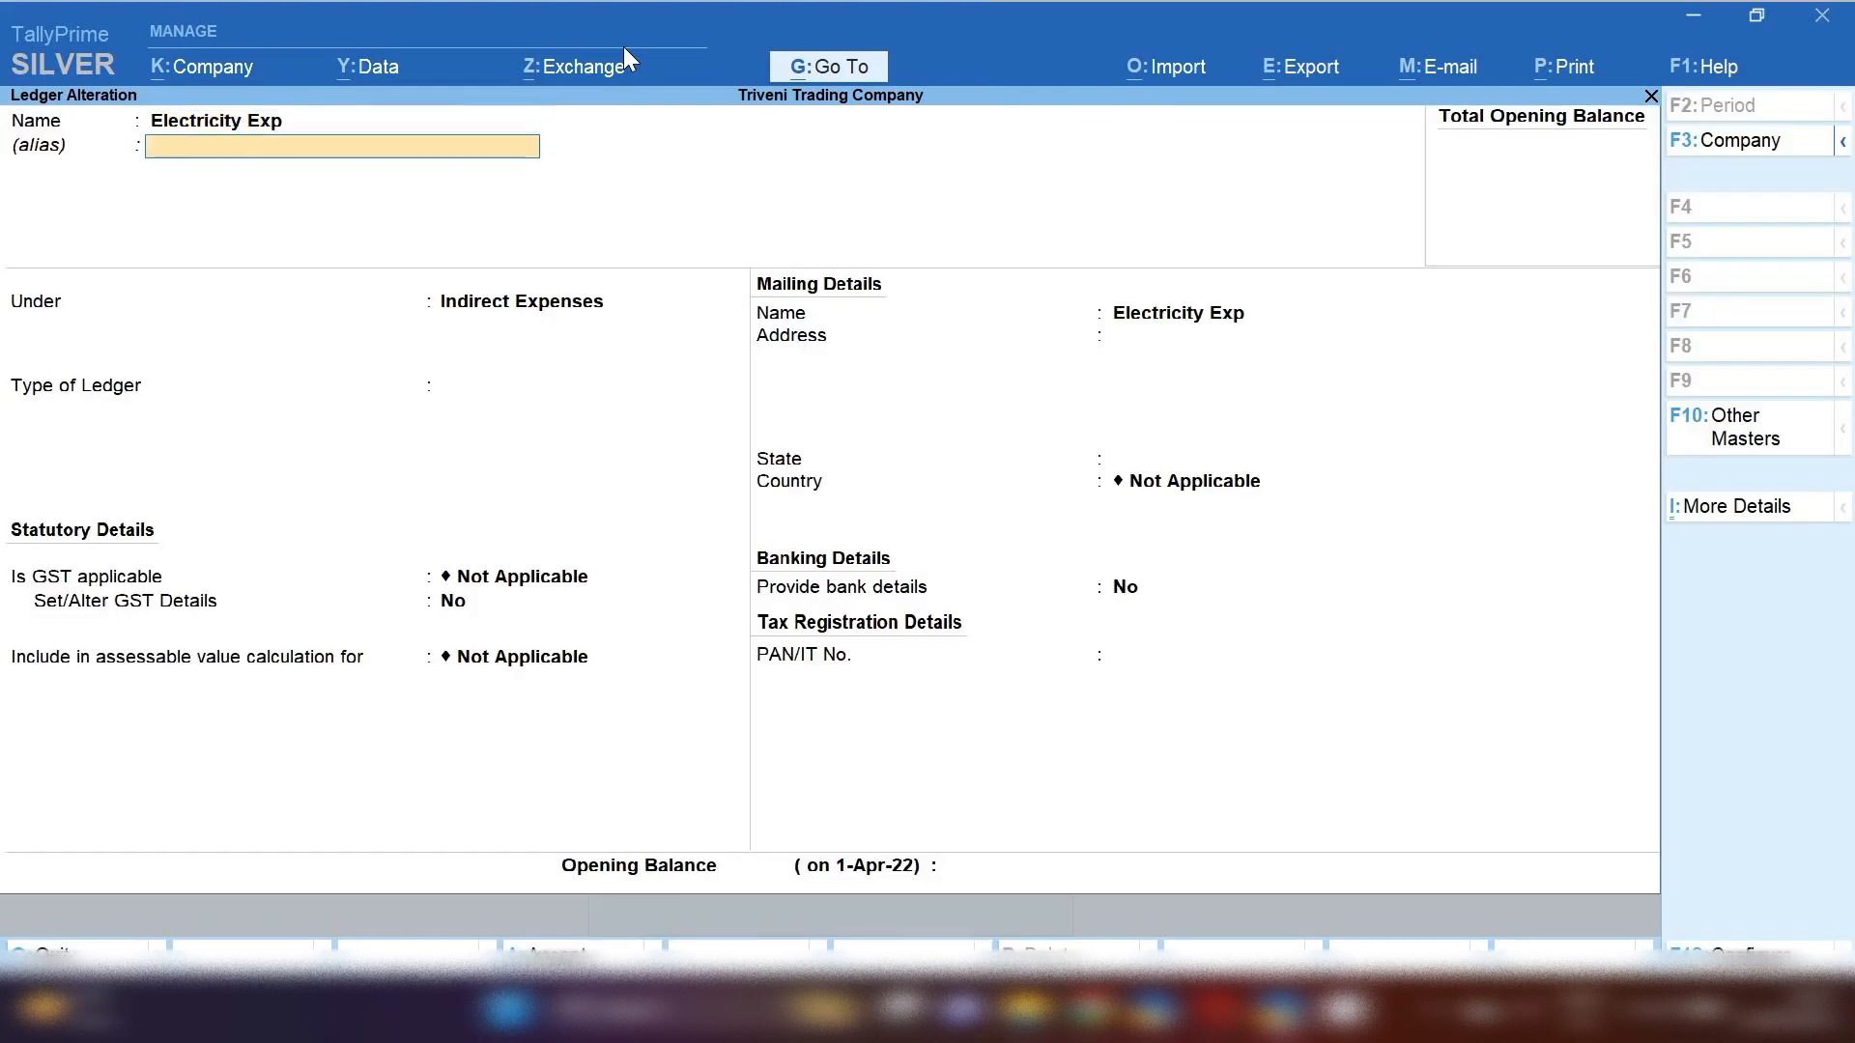
pyautogui.press('Return')
pyautogui.press('Return')
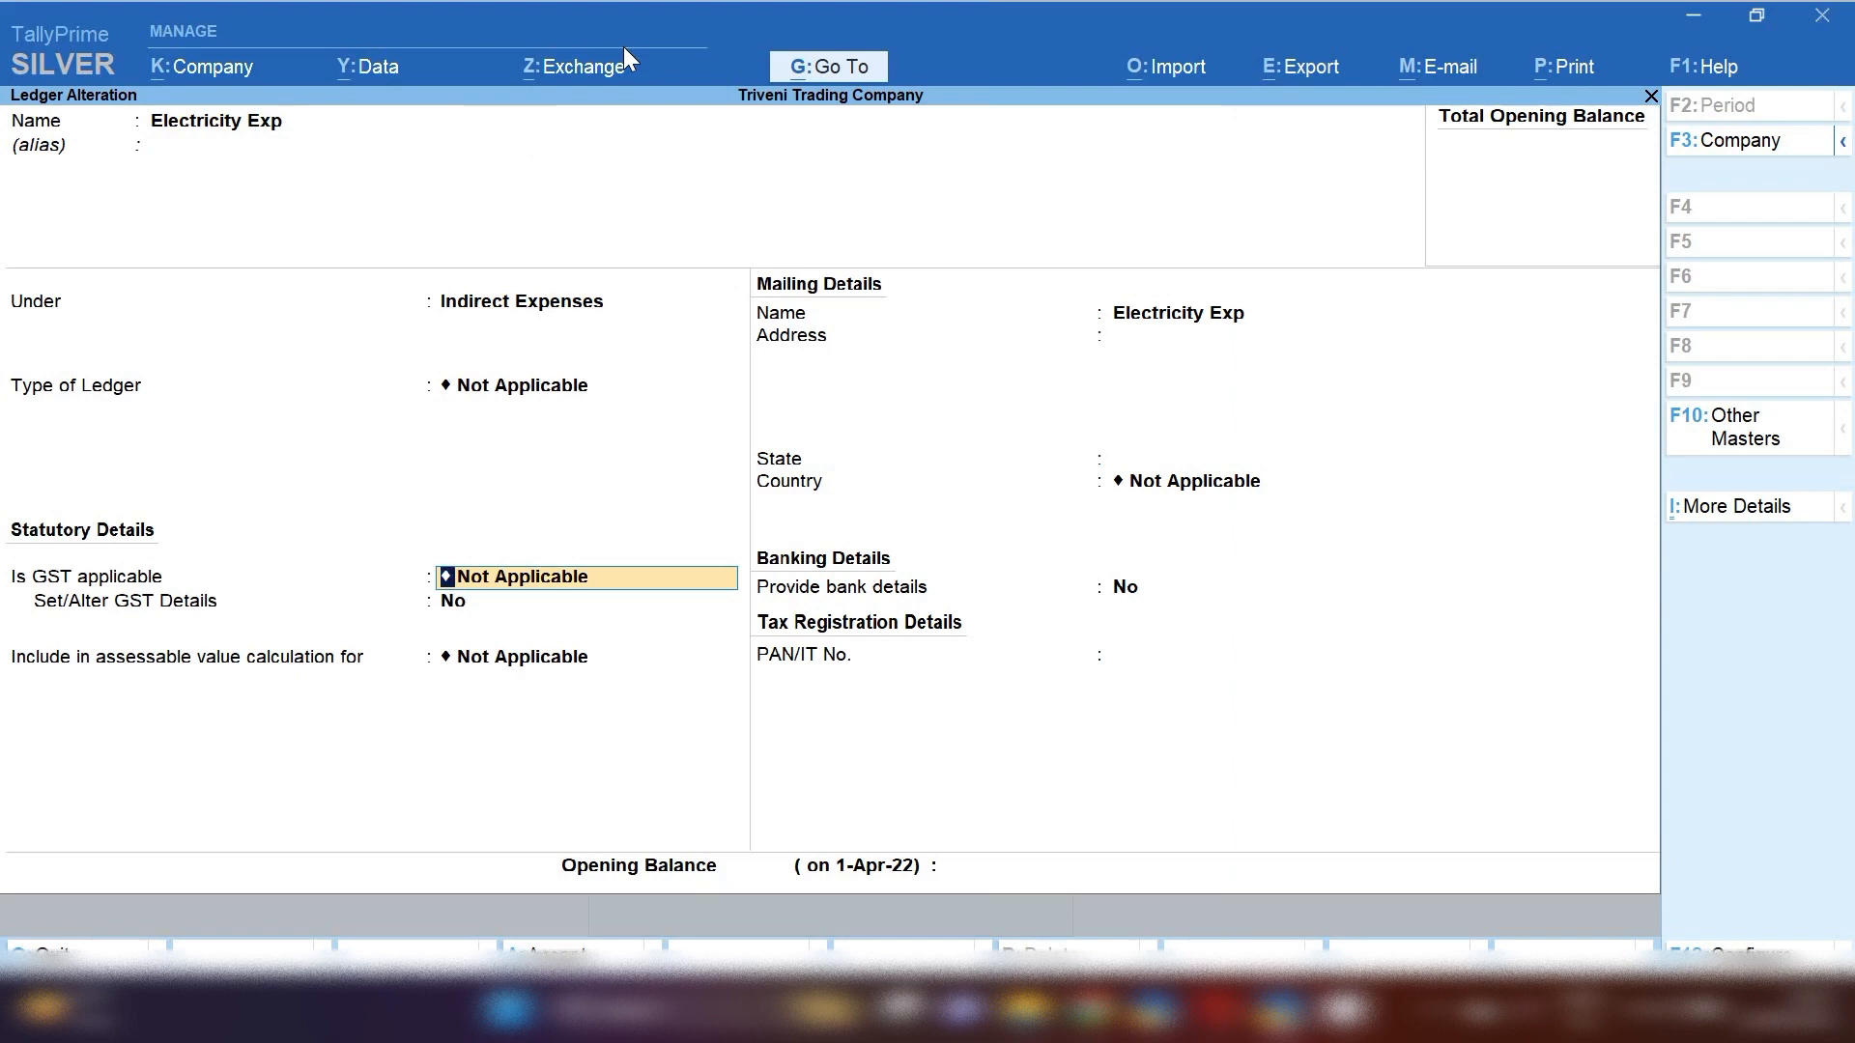
pyautogui.press('space')
pyautogui.press('Escape')
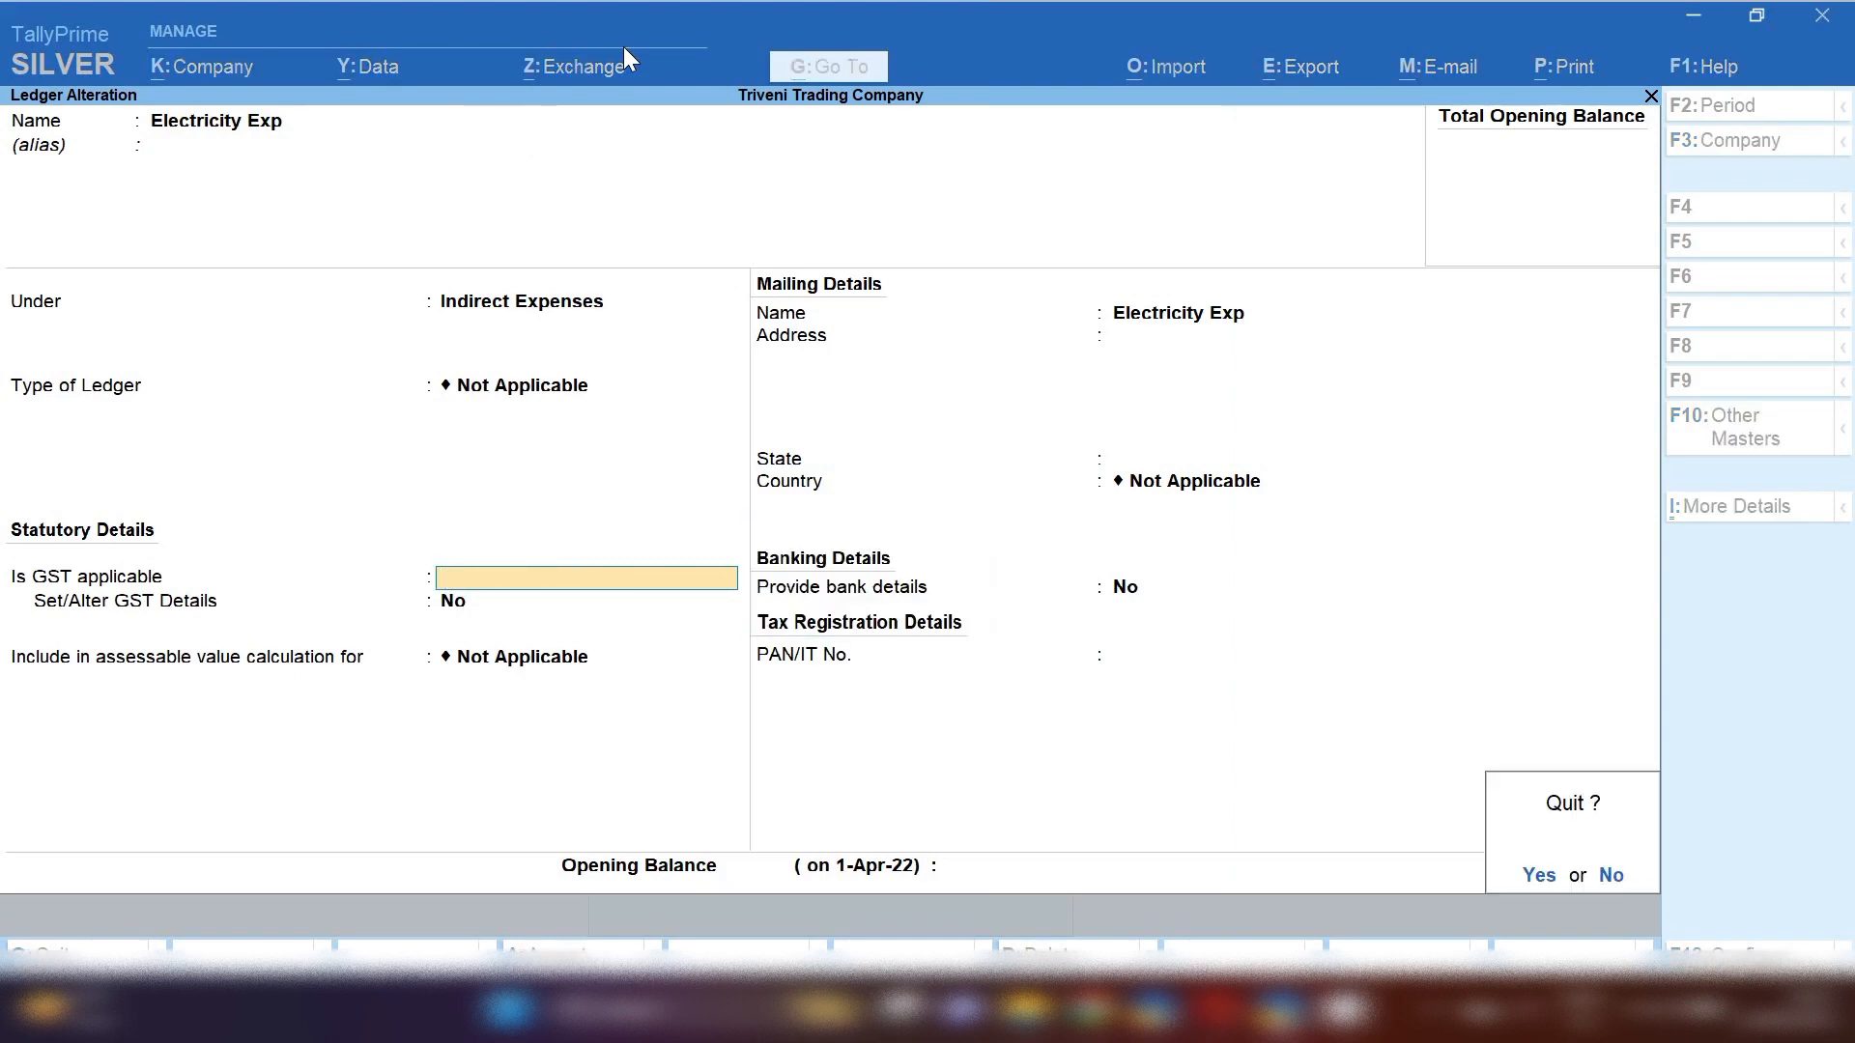
pyautogui.press('y')
pyautogui.press('Escape')
pyautogui.press('Escape')
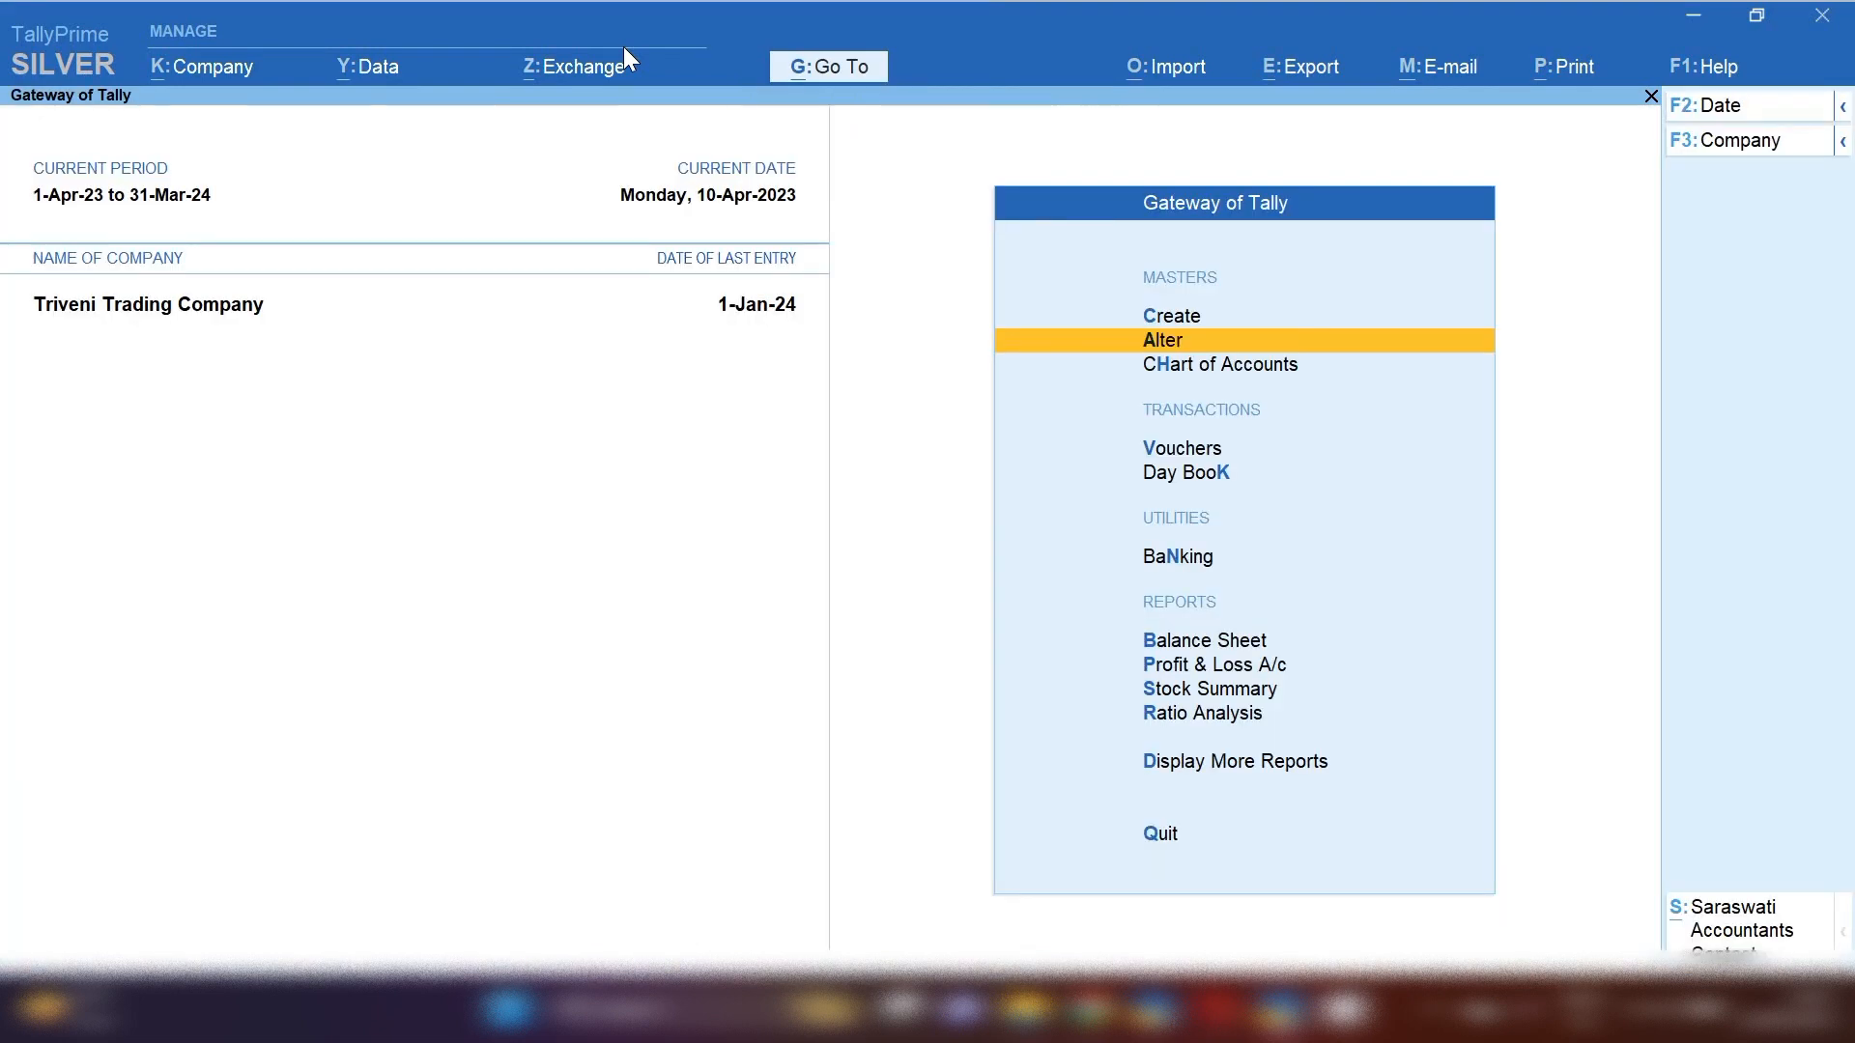
# Step: Change the start of the current period to 1-4-2022, keeping 31-3-2024 as its end
pyautogui.hotkey('alt', 'F2')
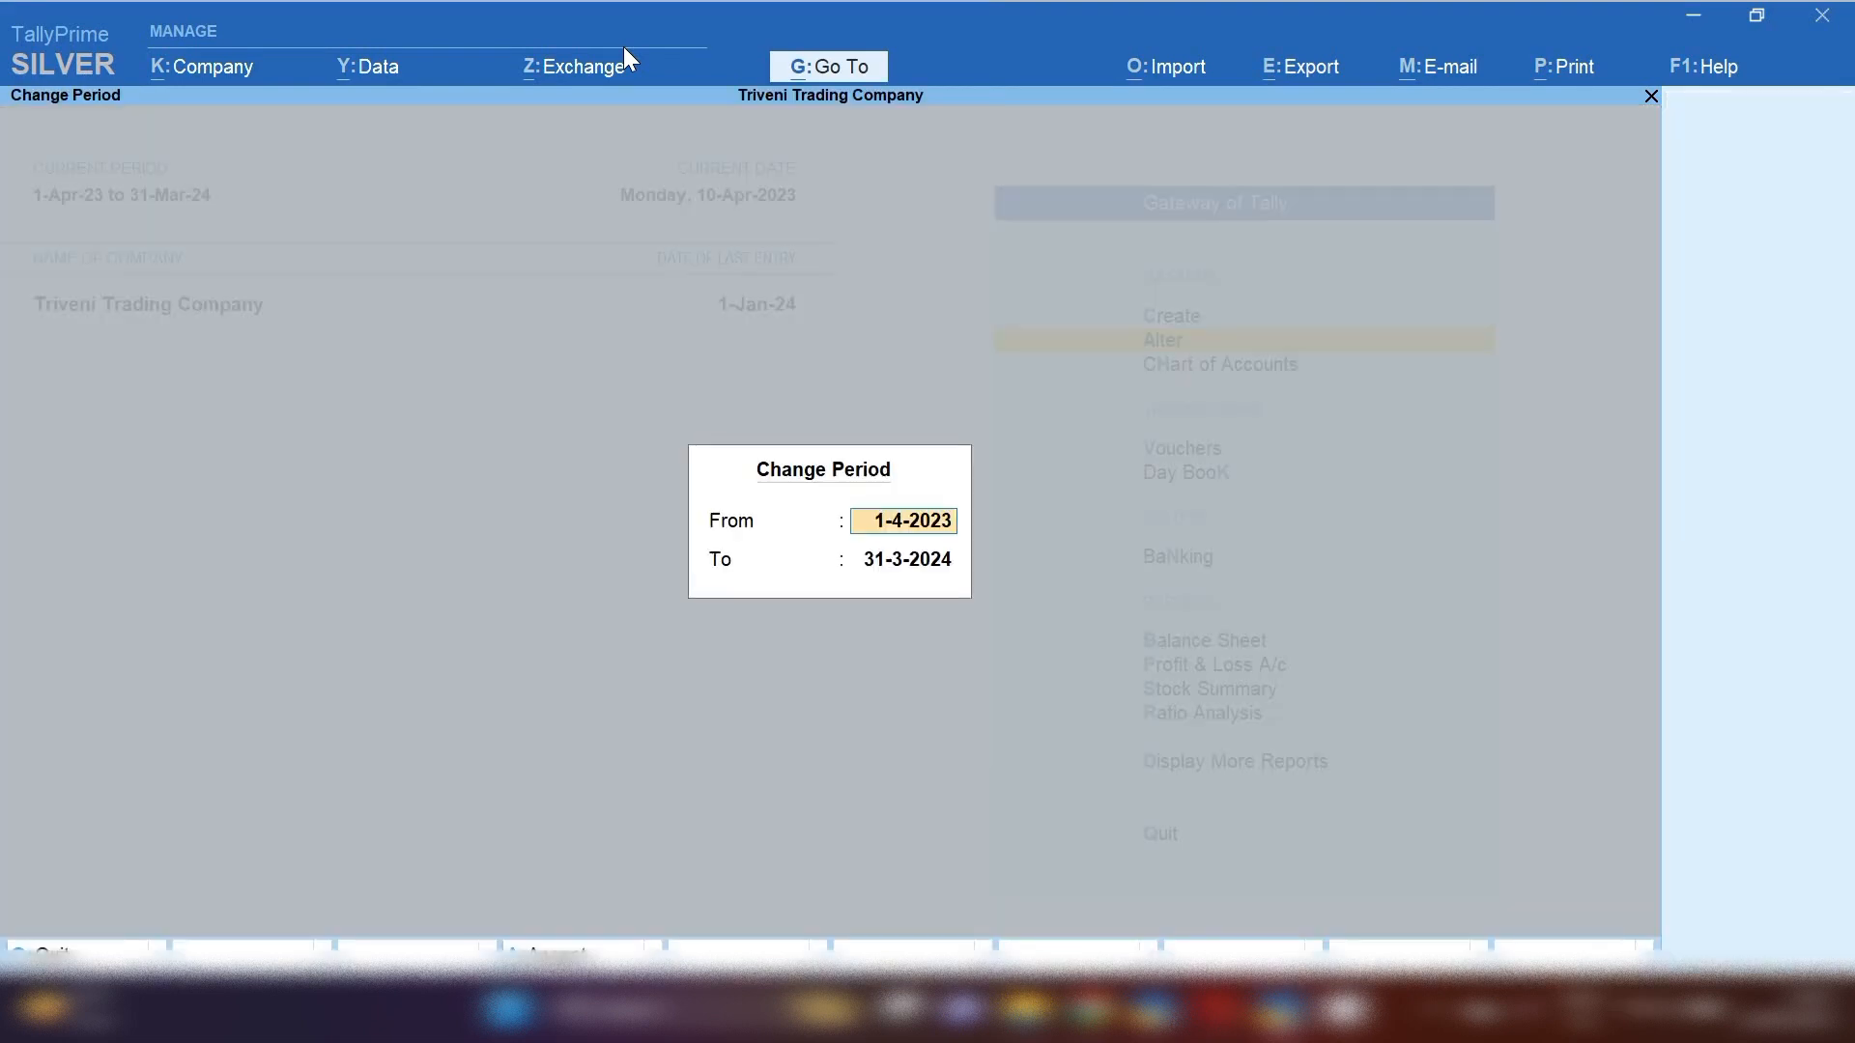
pyautogui.press('BackSpace')
pyautogui.write('2')
pyautogui.press('Return')
pyautogui.press('Return')
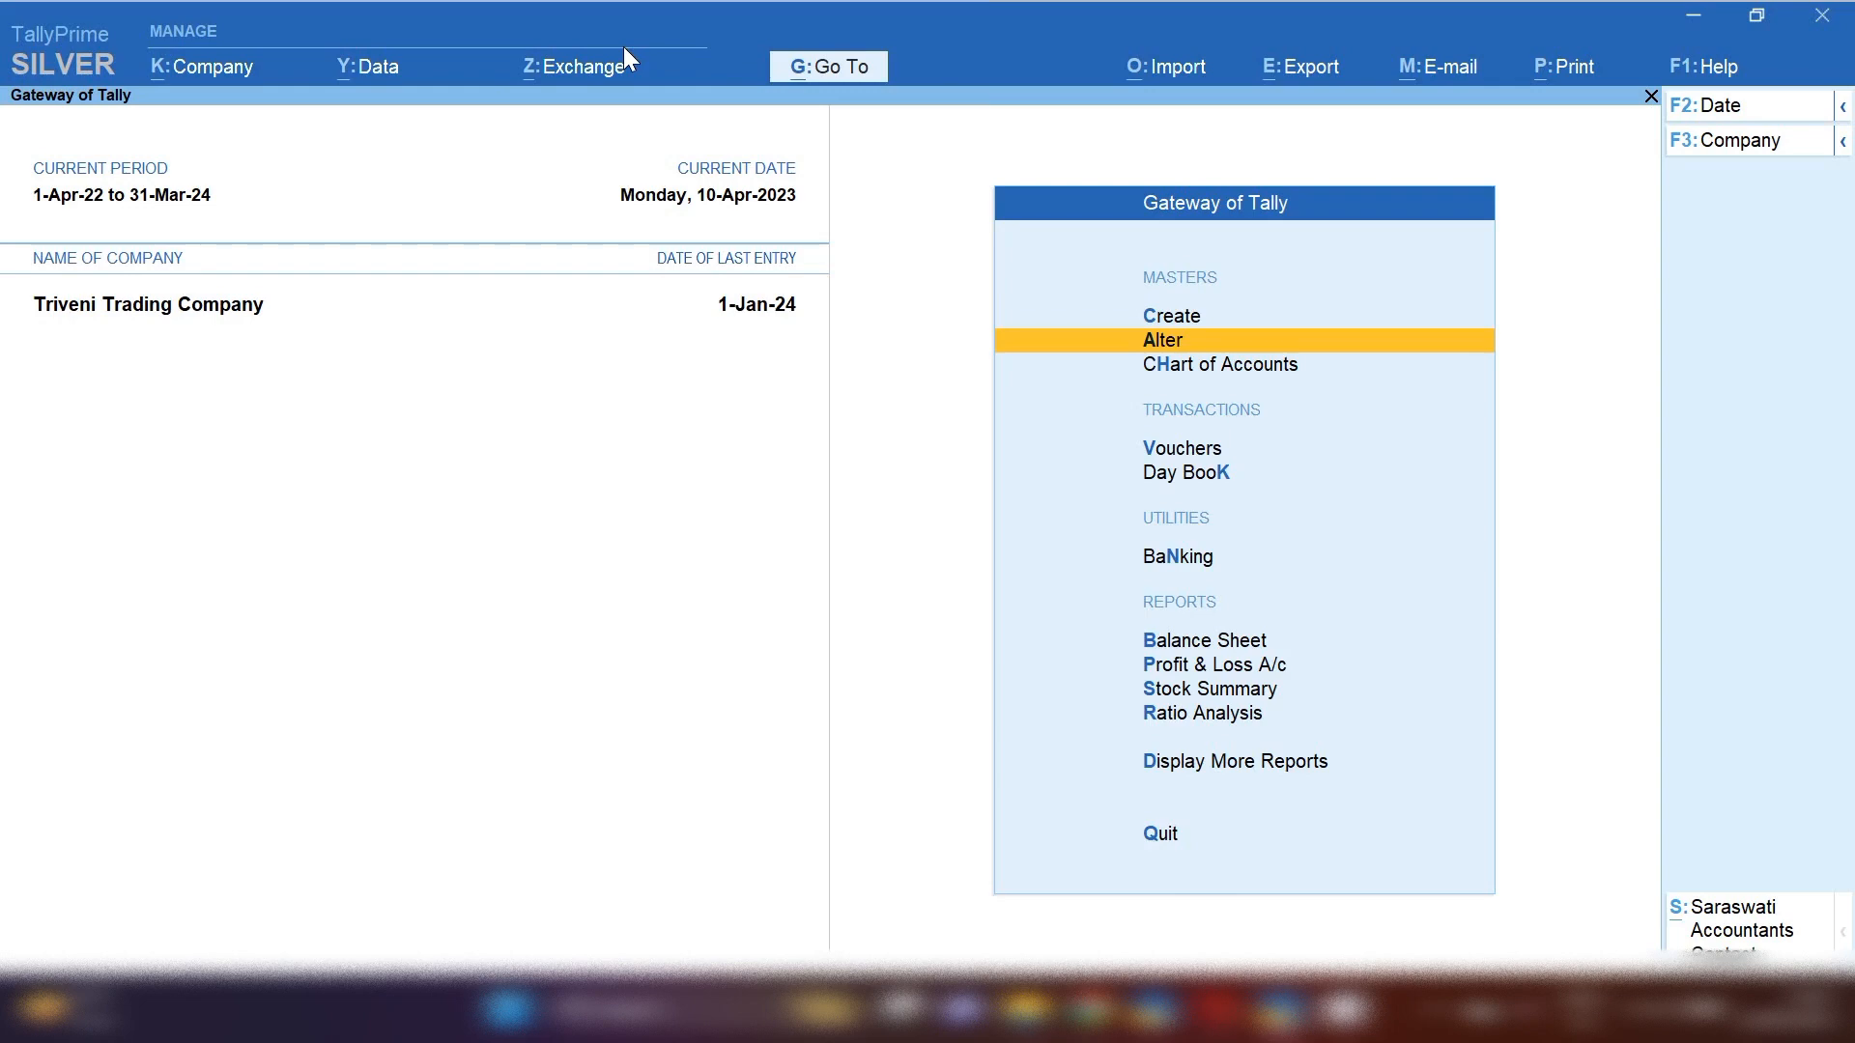
# Step: Start a journal voucher and set its date to 31.3.23
pyautogui.press('v')
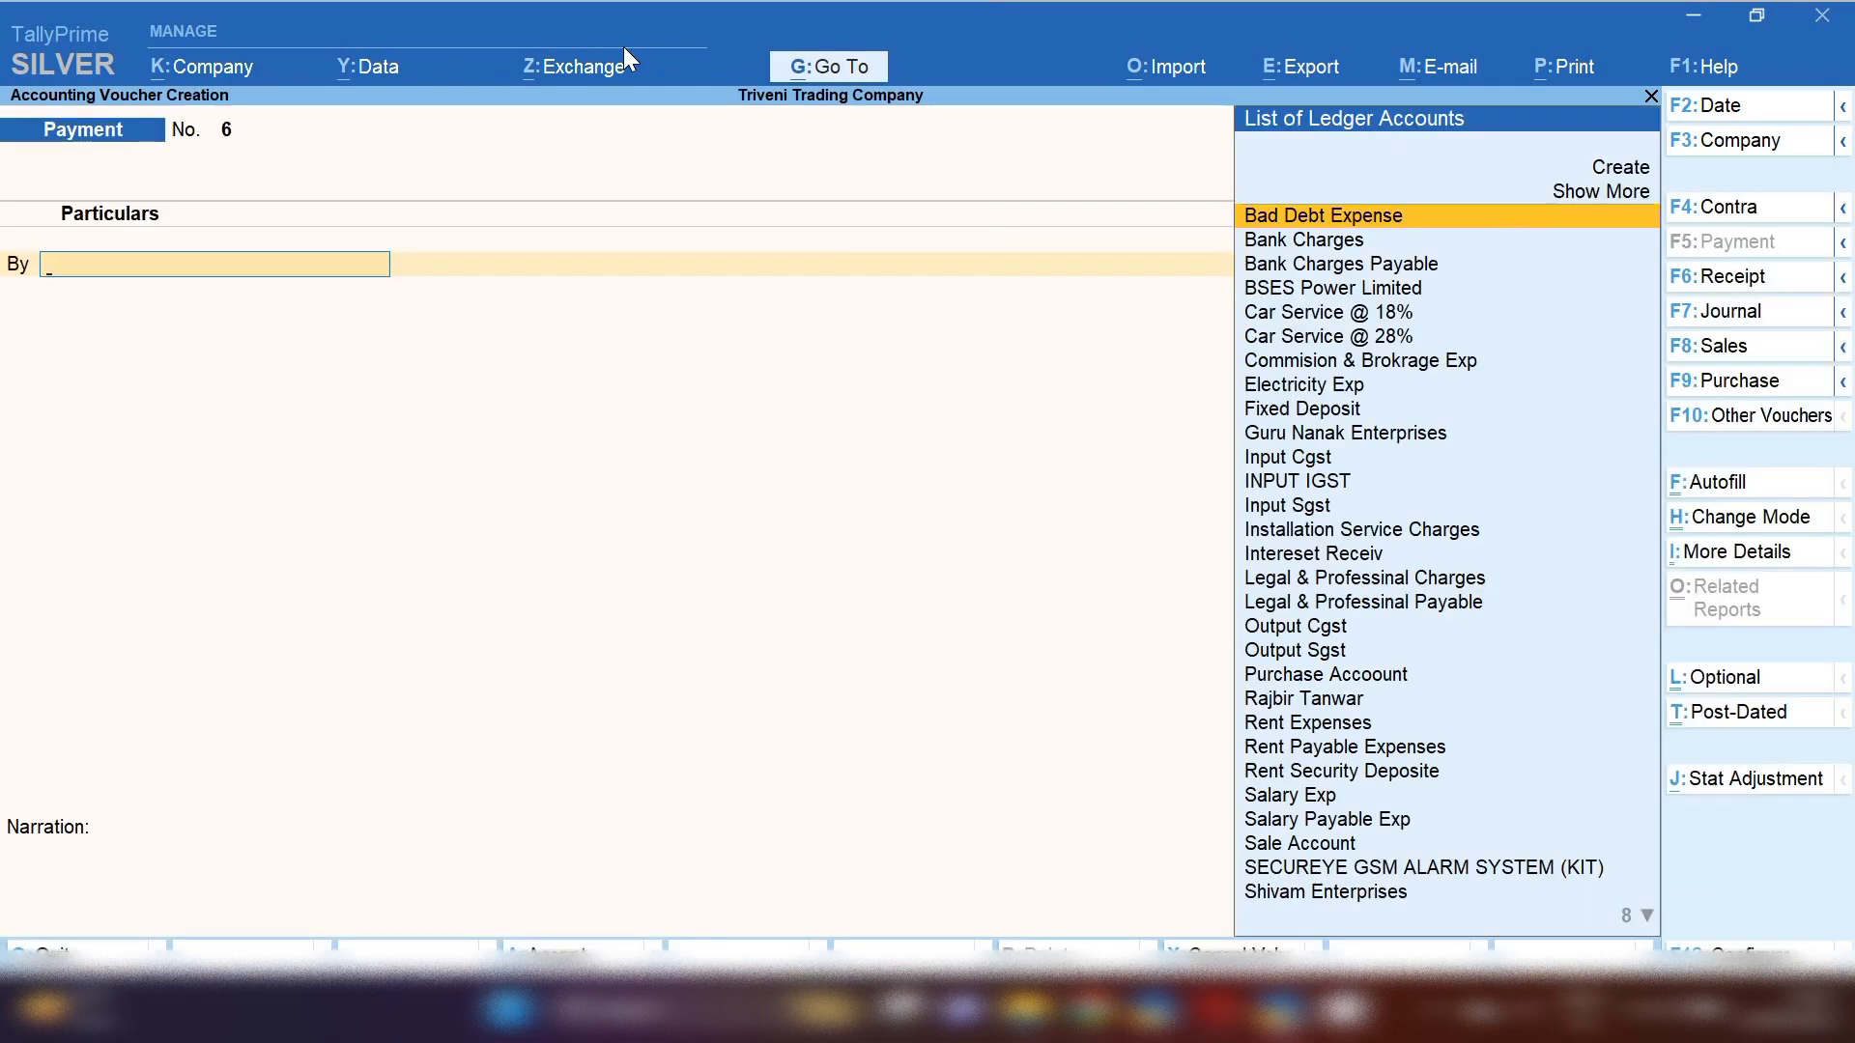
pyautogui.click(1750, 323)
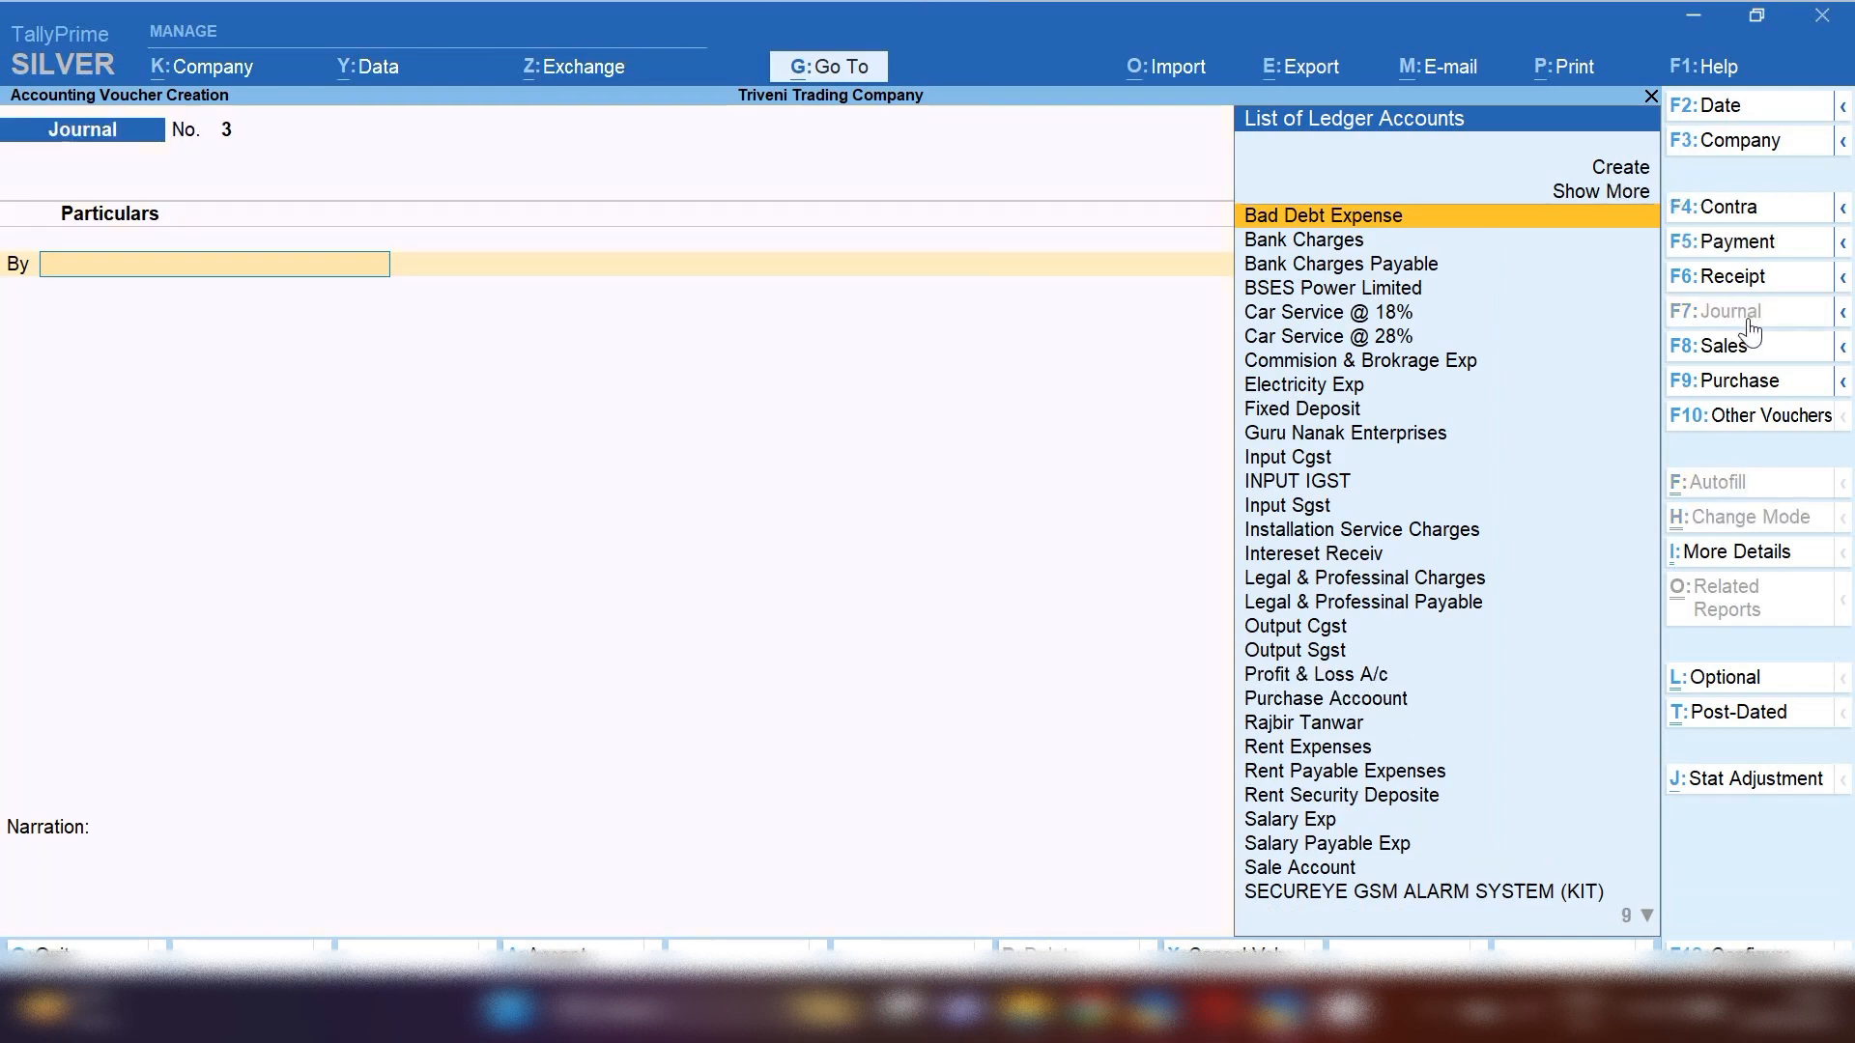
pyautogui.press('F2')
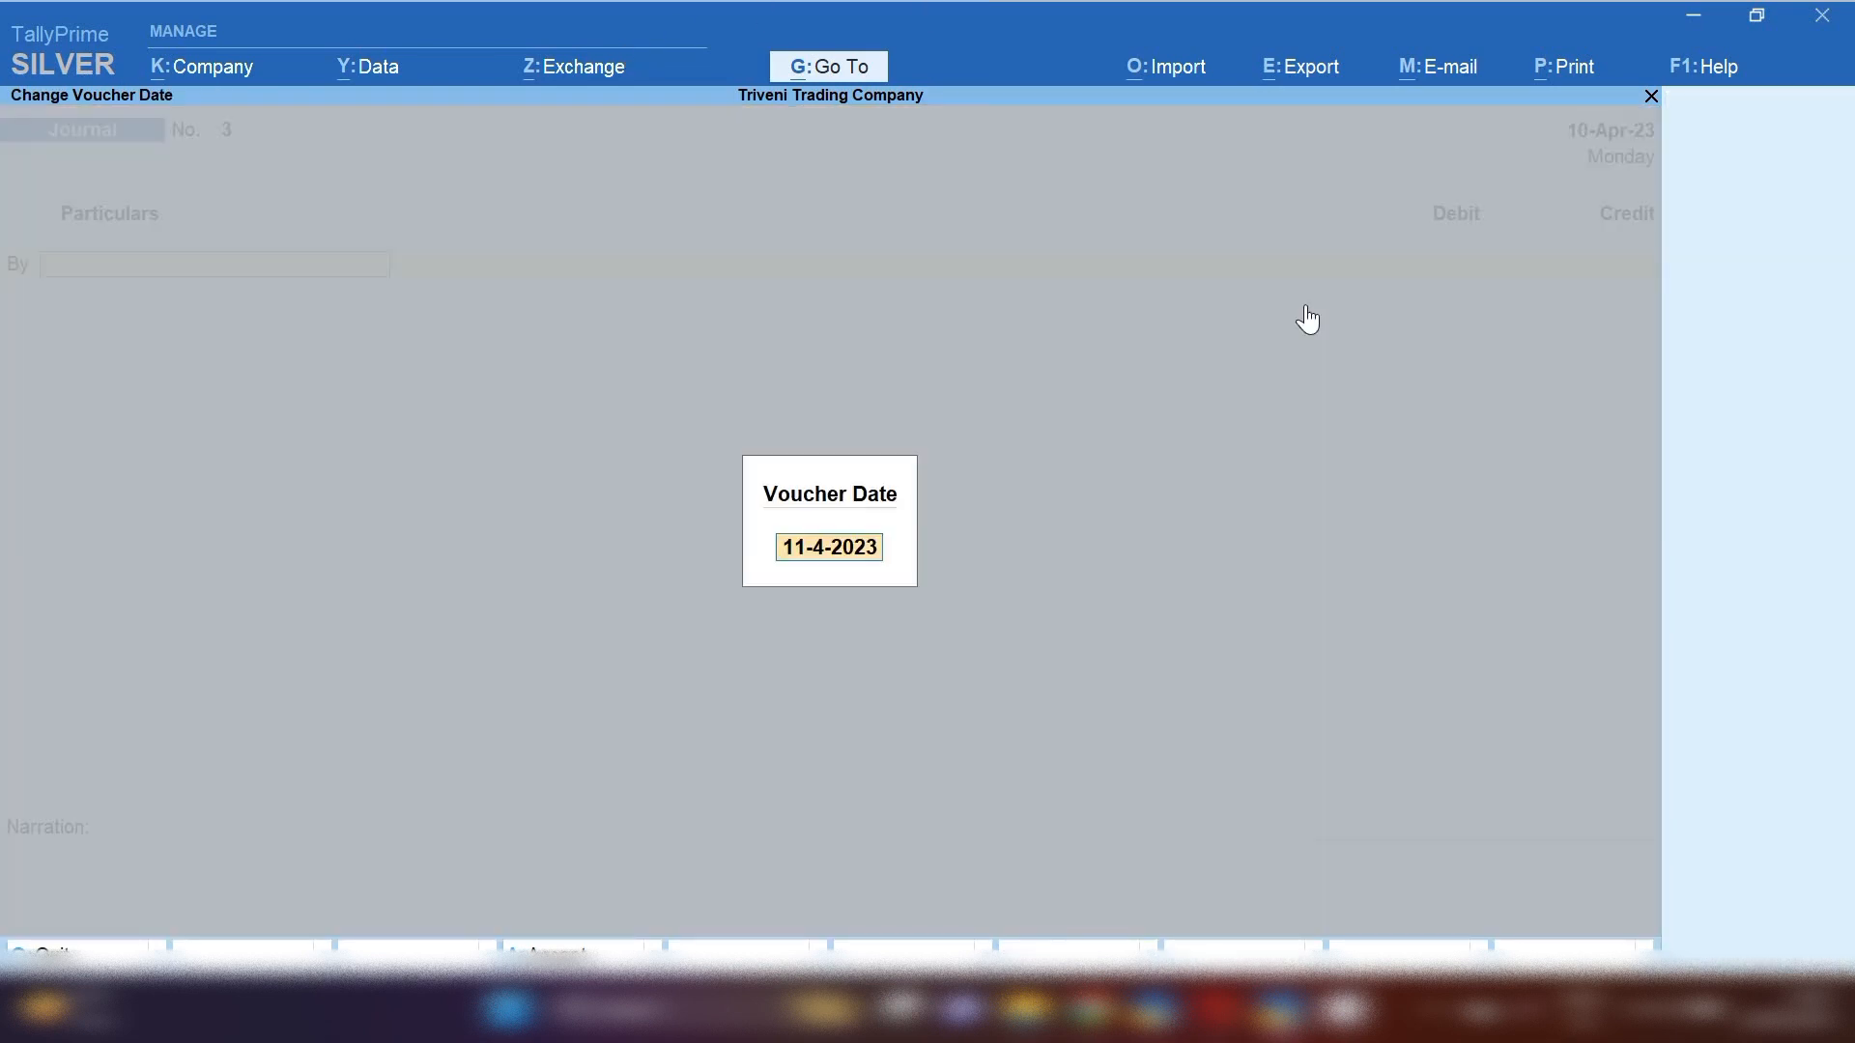
pyautogui.write('31.3.23')
pyautogui.press('Return')
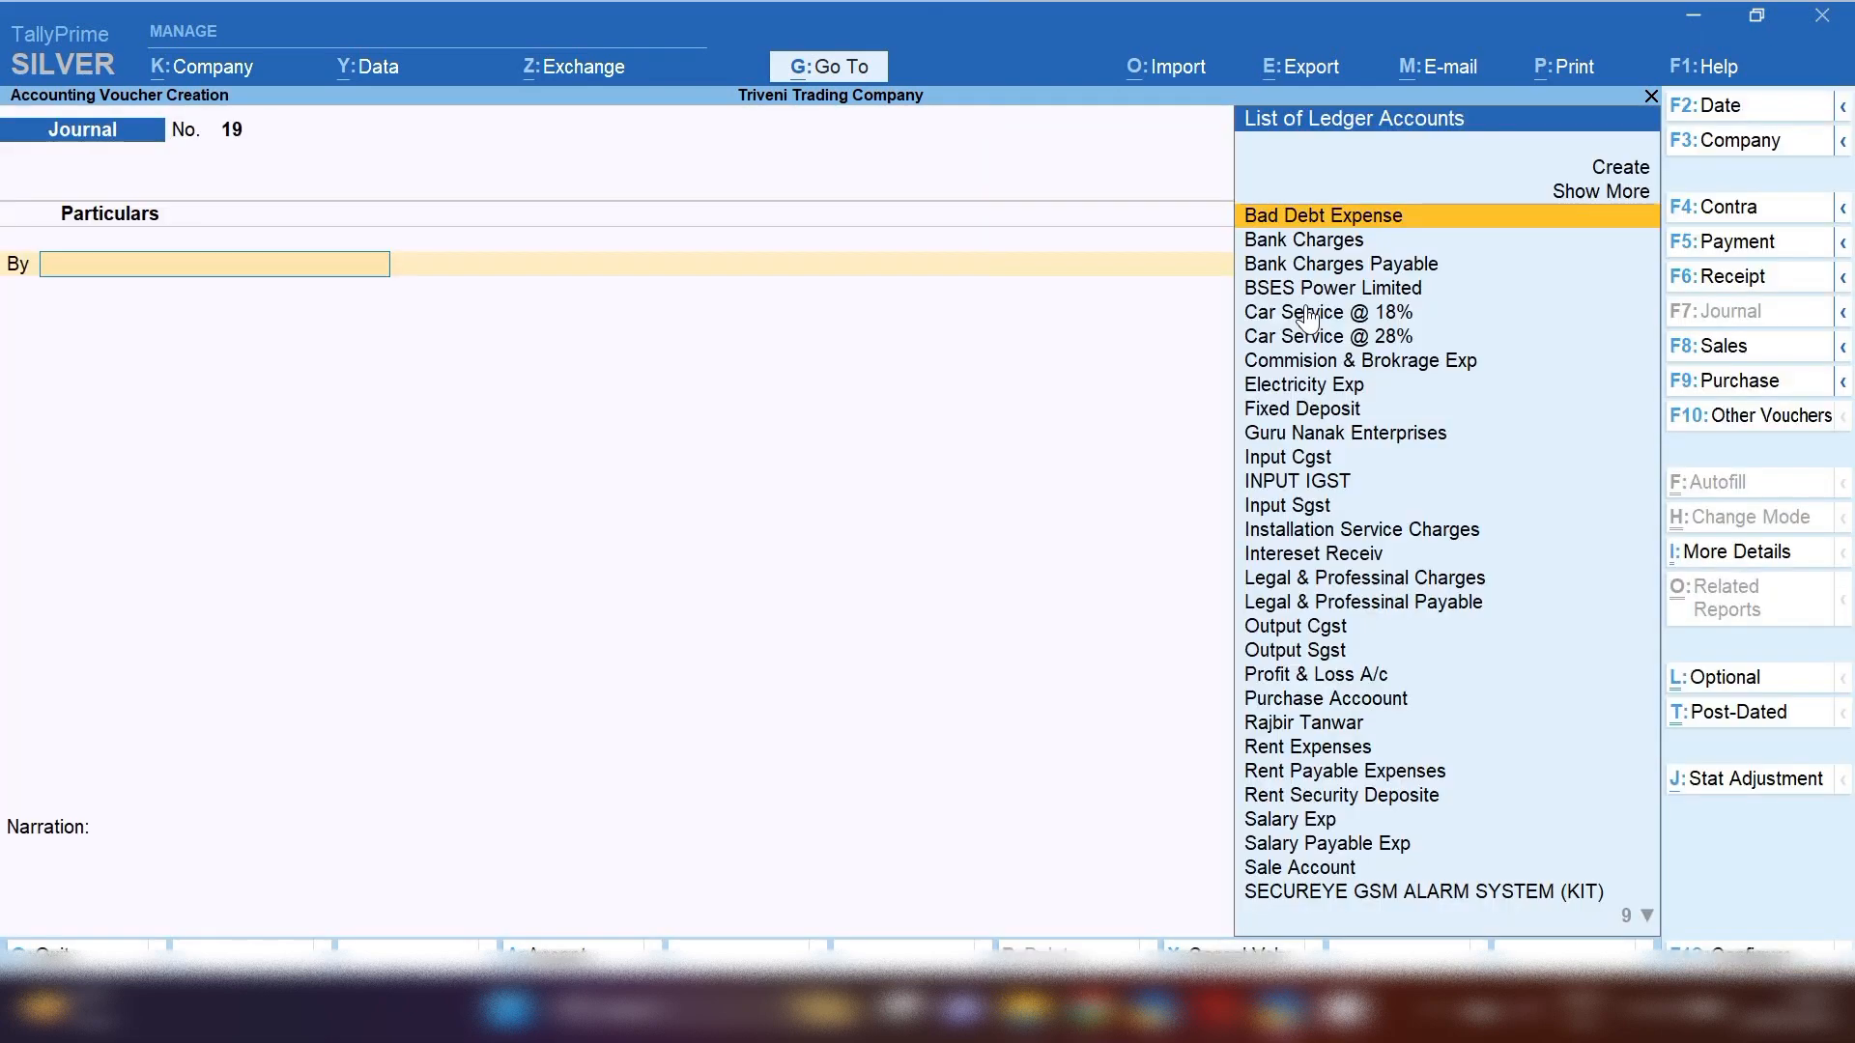
# Step: Debit Electricity Exp with 5000 and credit BSES Power Limited with 5,000 against new bill reference 19
pyautogui.write('Ele')
pyautogui.press('Return')
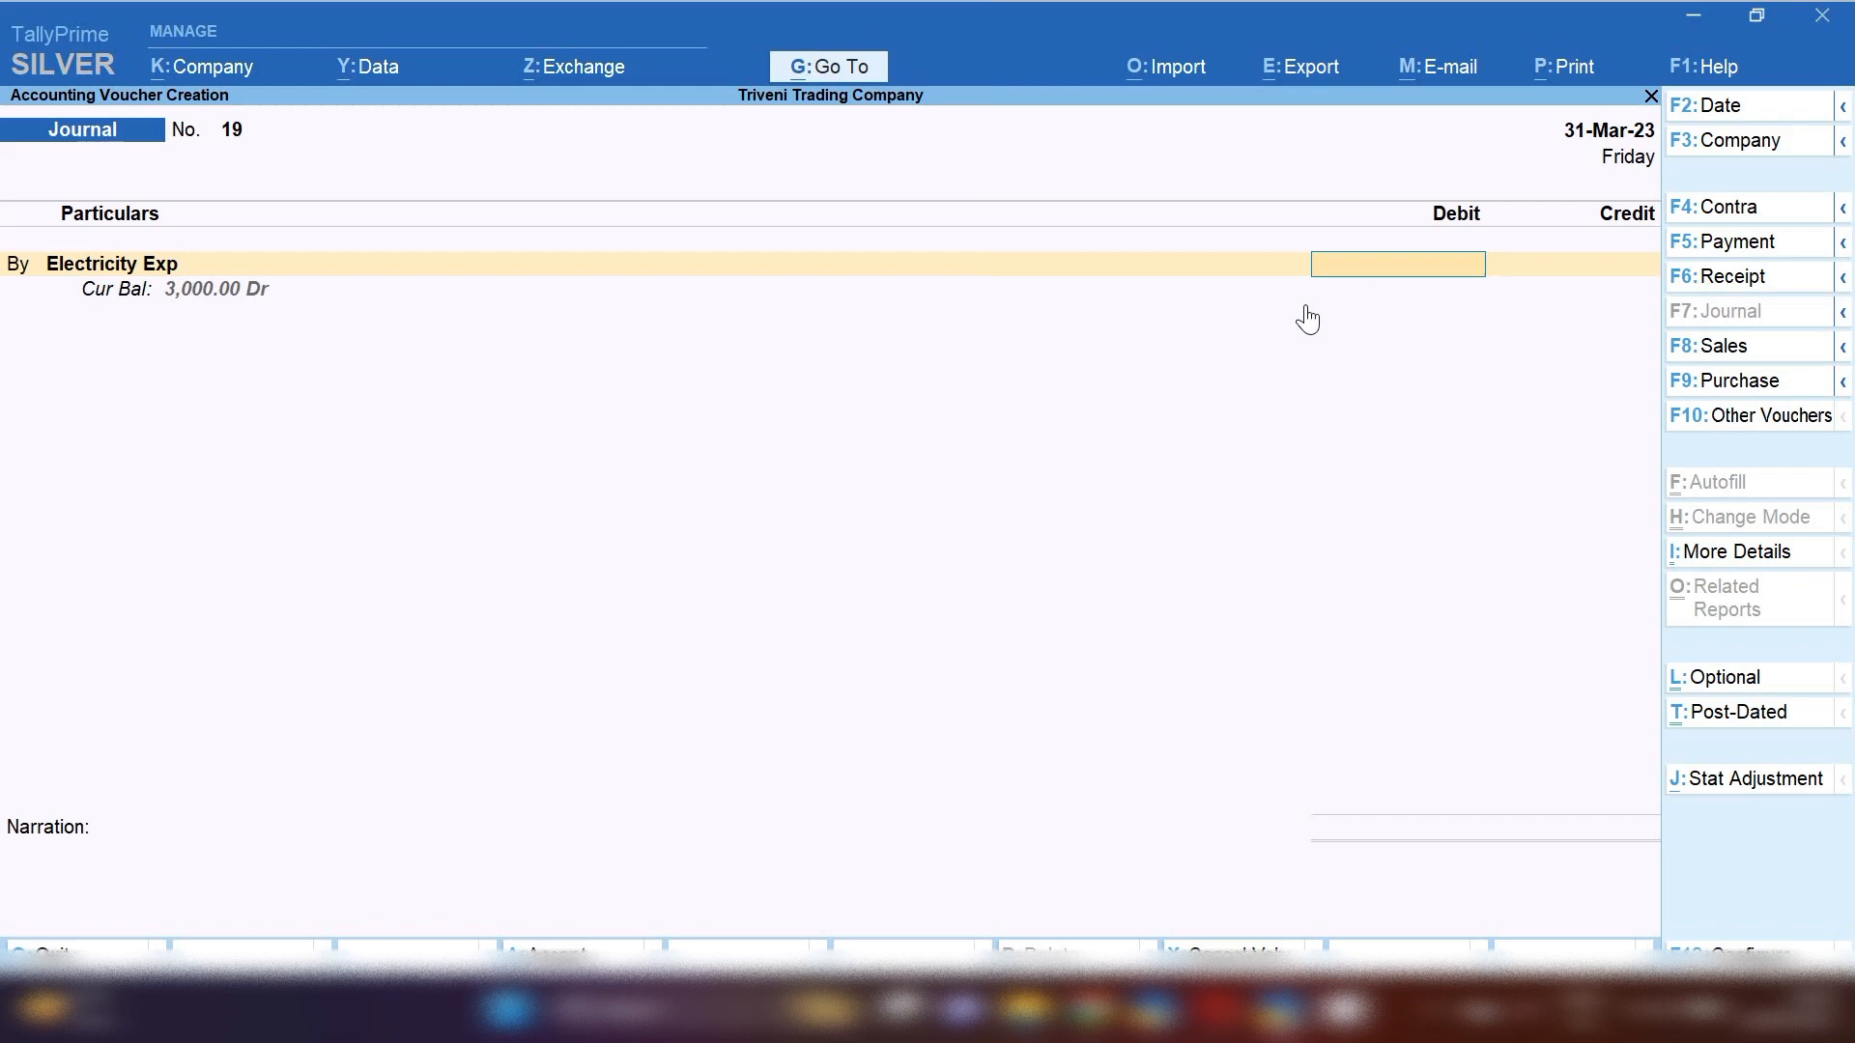
pyautogui.write('5000')
pyautogui.press('Return')
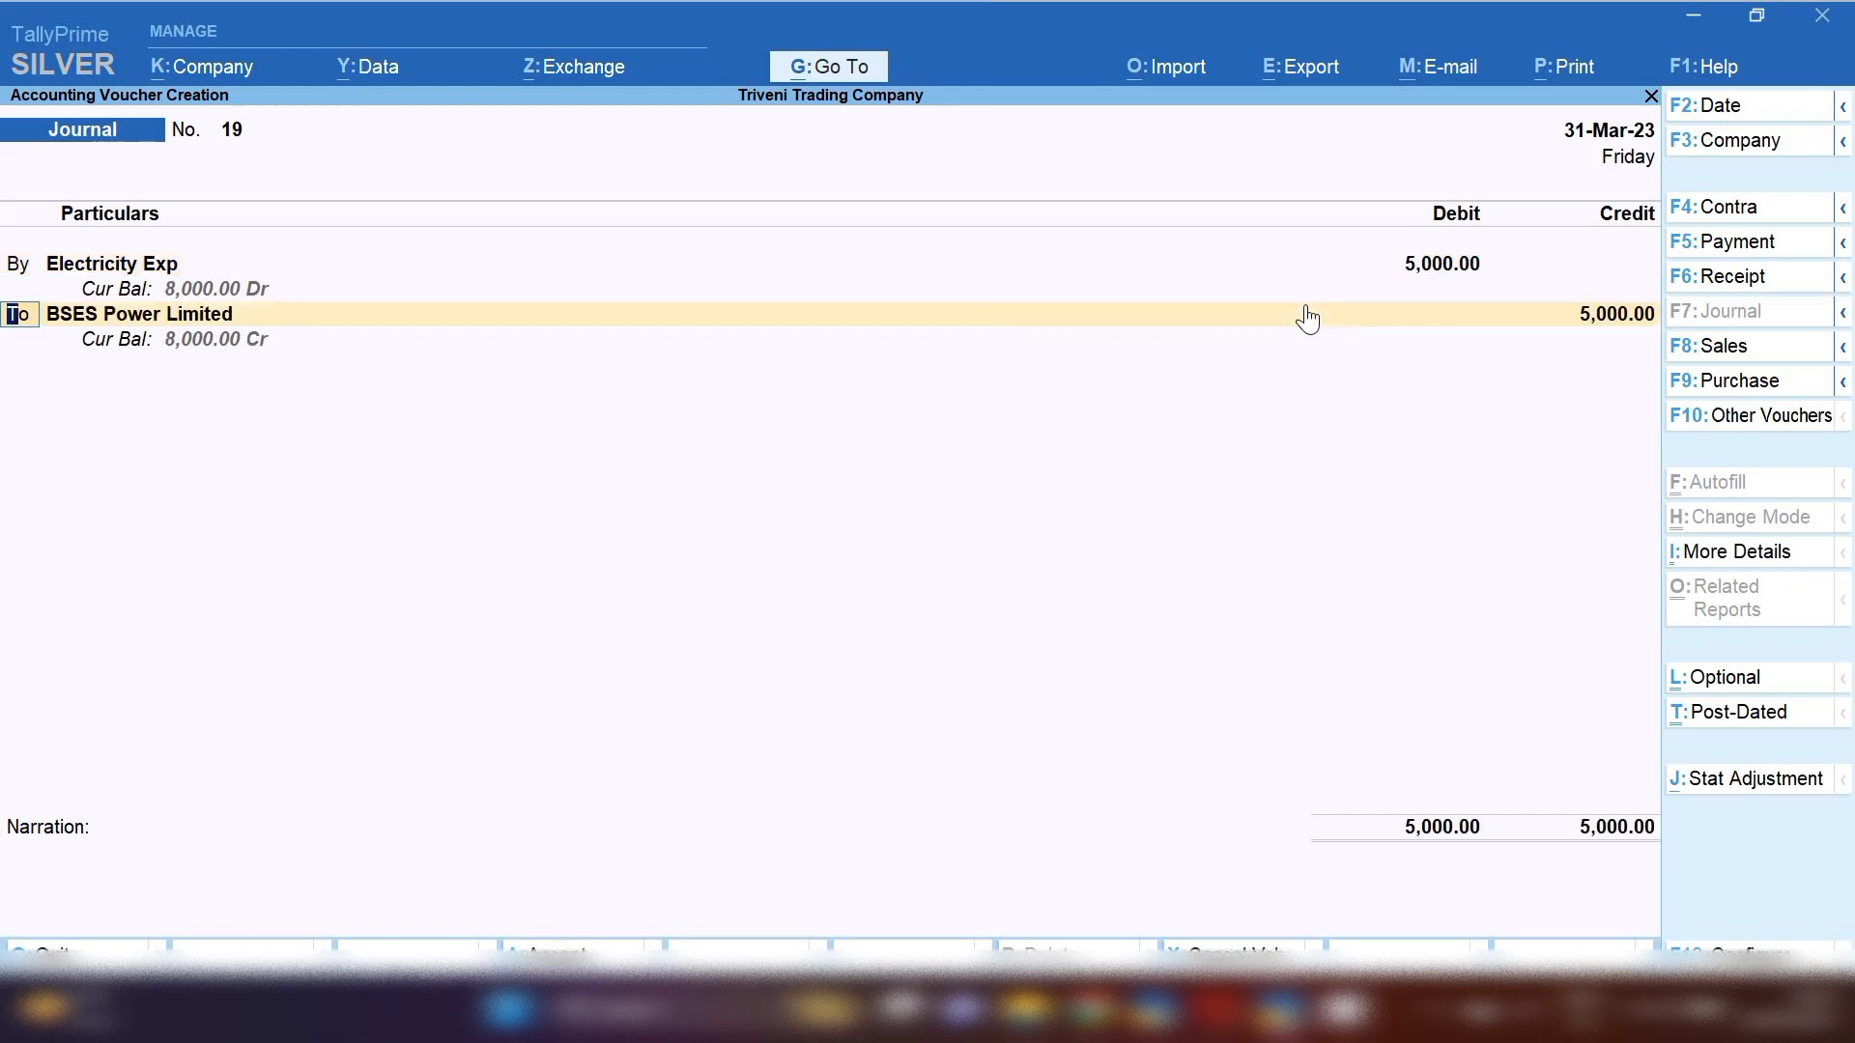
pyautogui.press('Return')
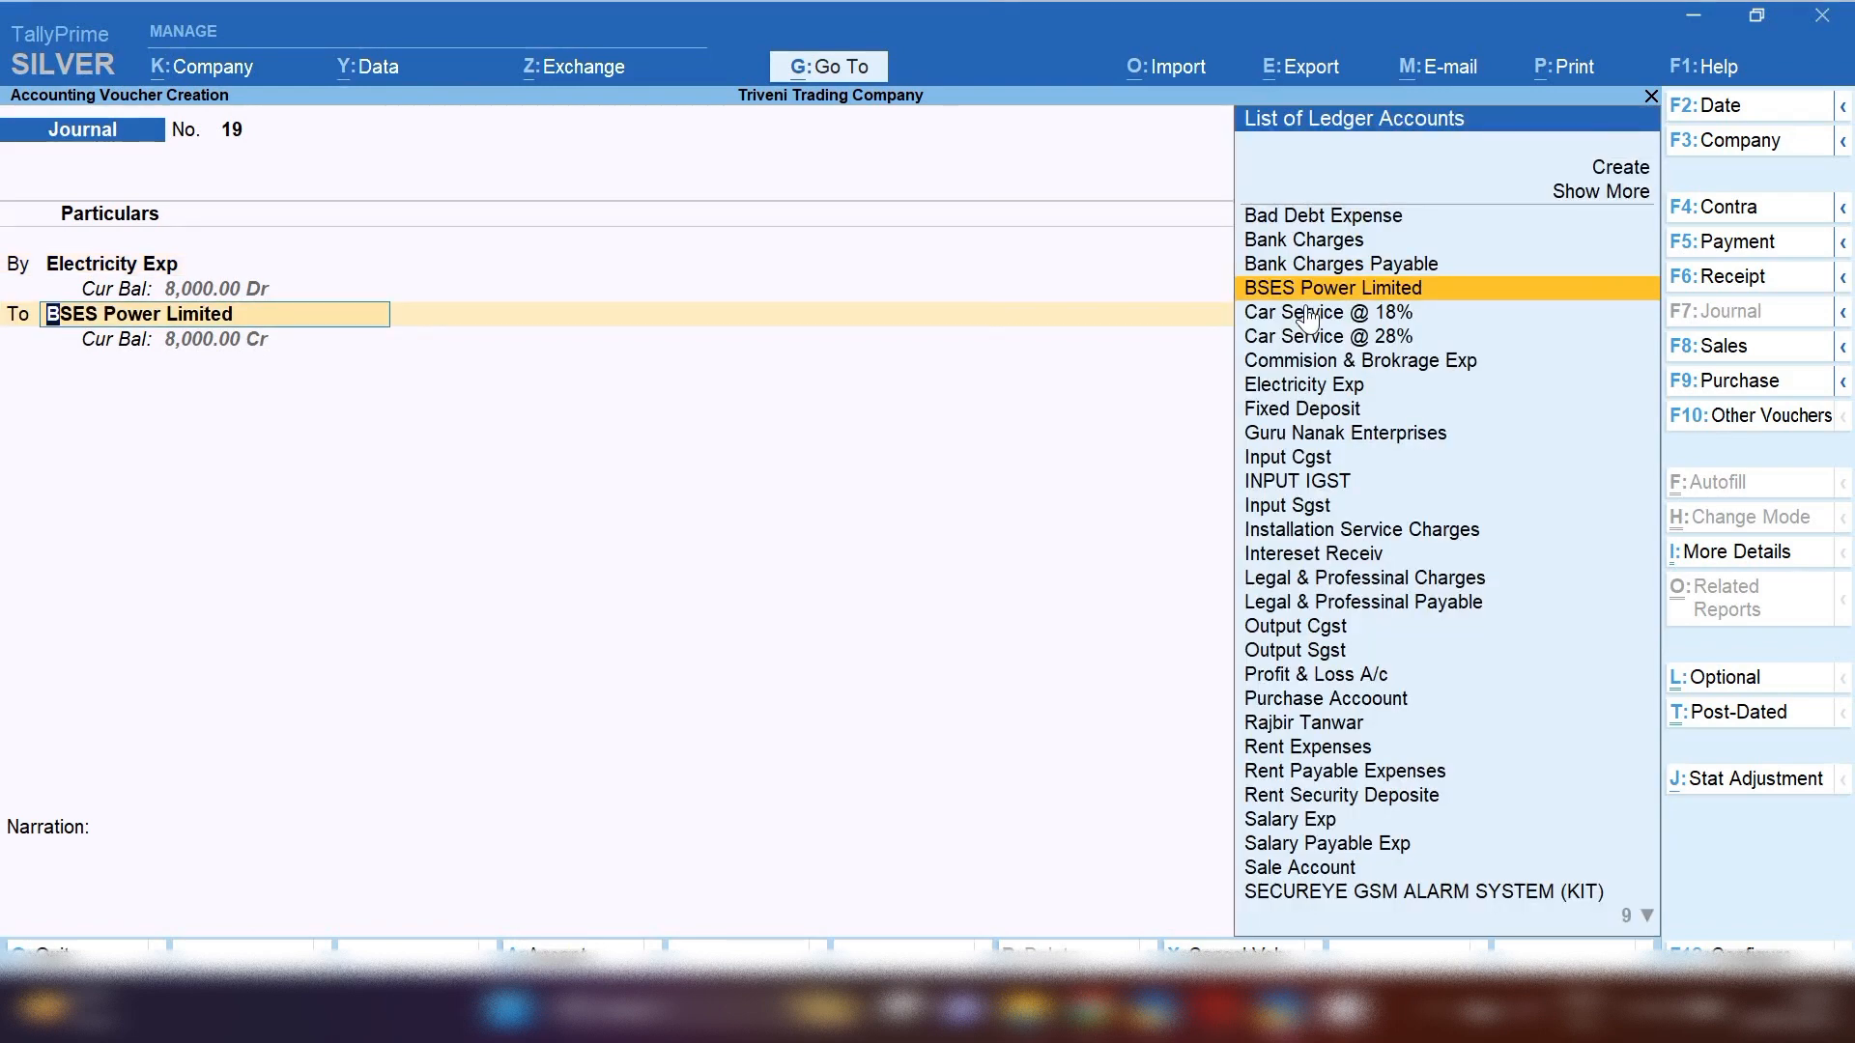
pyautogui.press('Return')
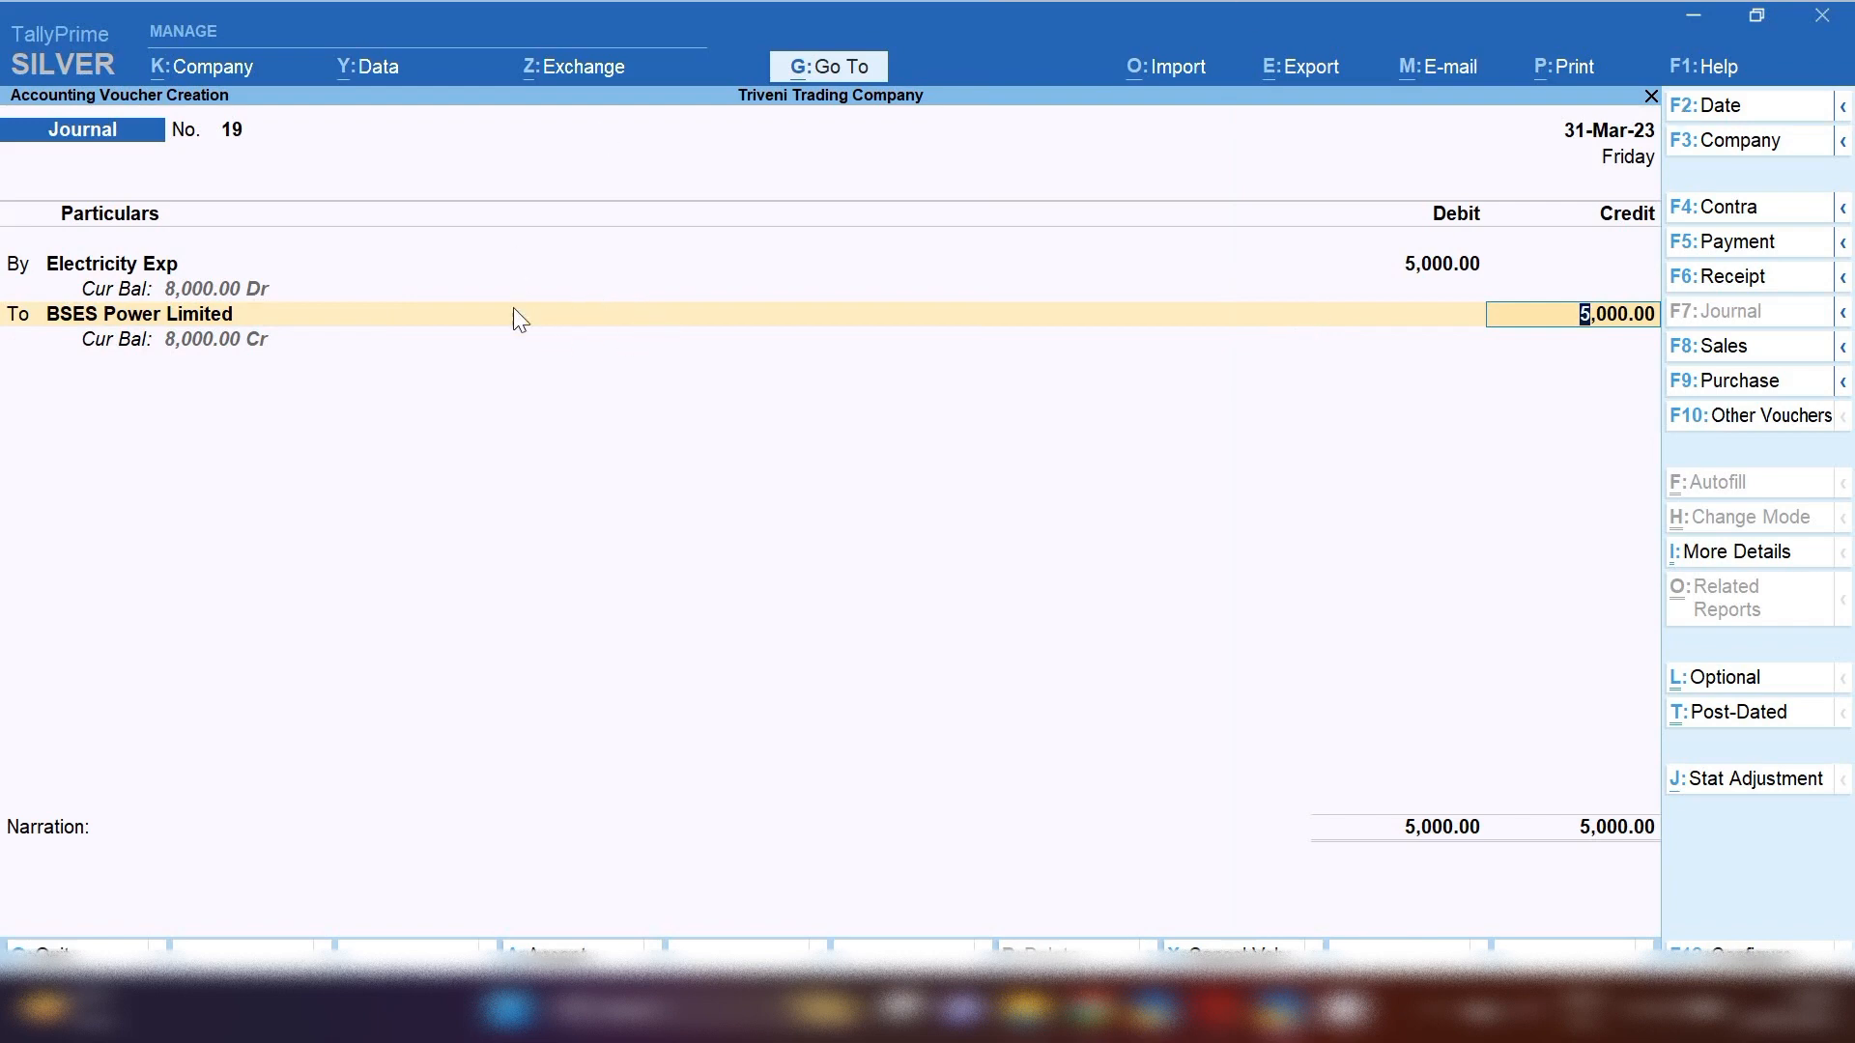
pyautogui.click(123, 320)
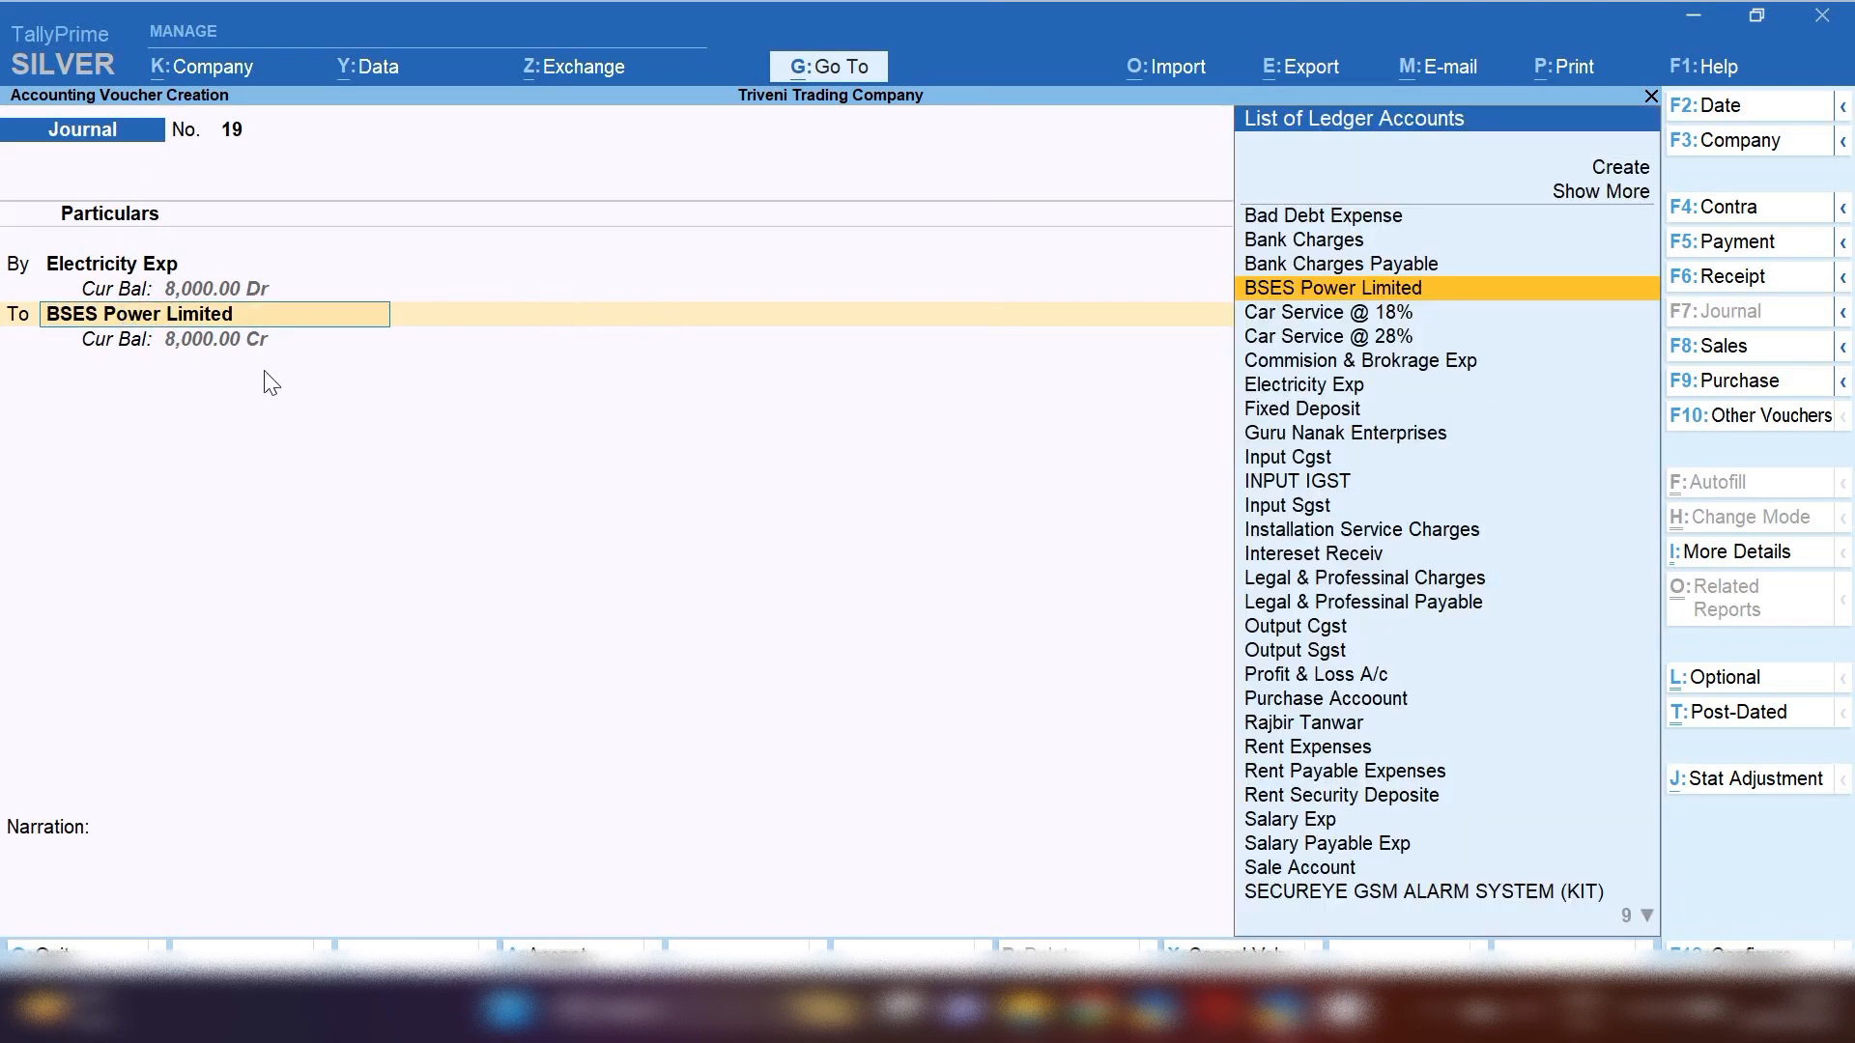
pyautogui.press('Return')
pyautogui.press('Return')
pyautogui.press('Return')
pyautogui.press('Return')
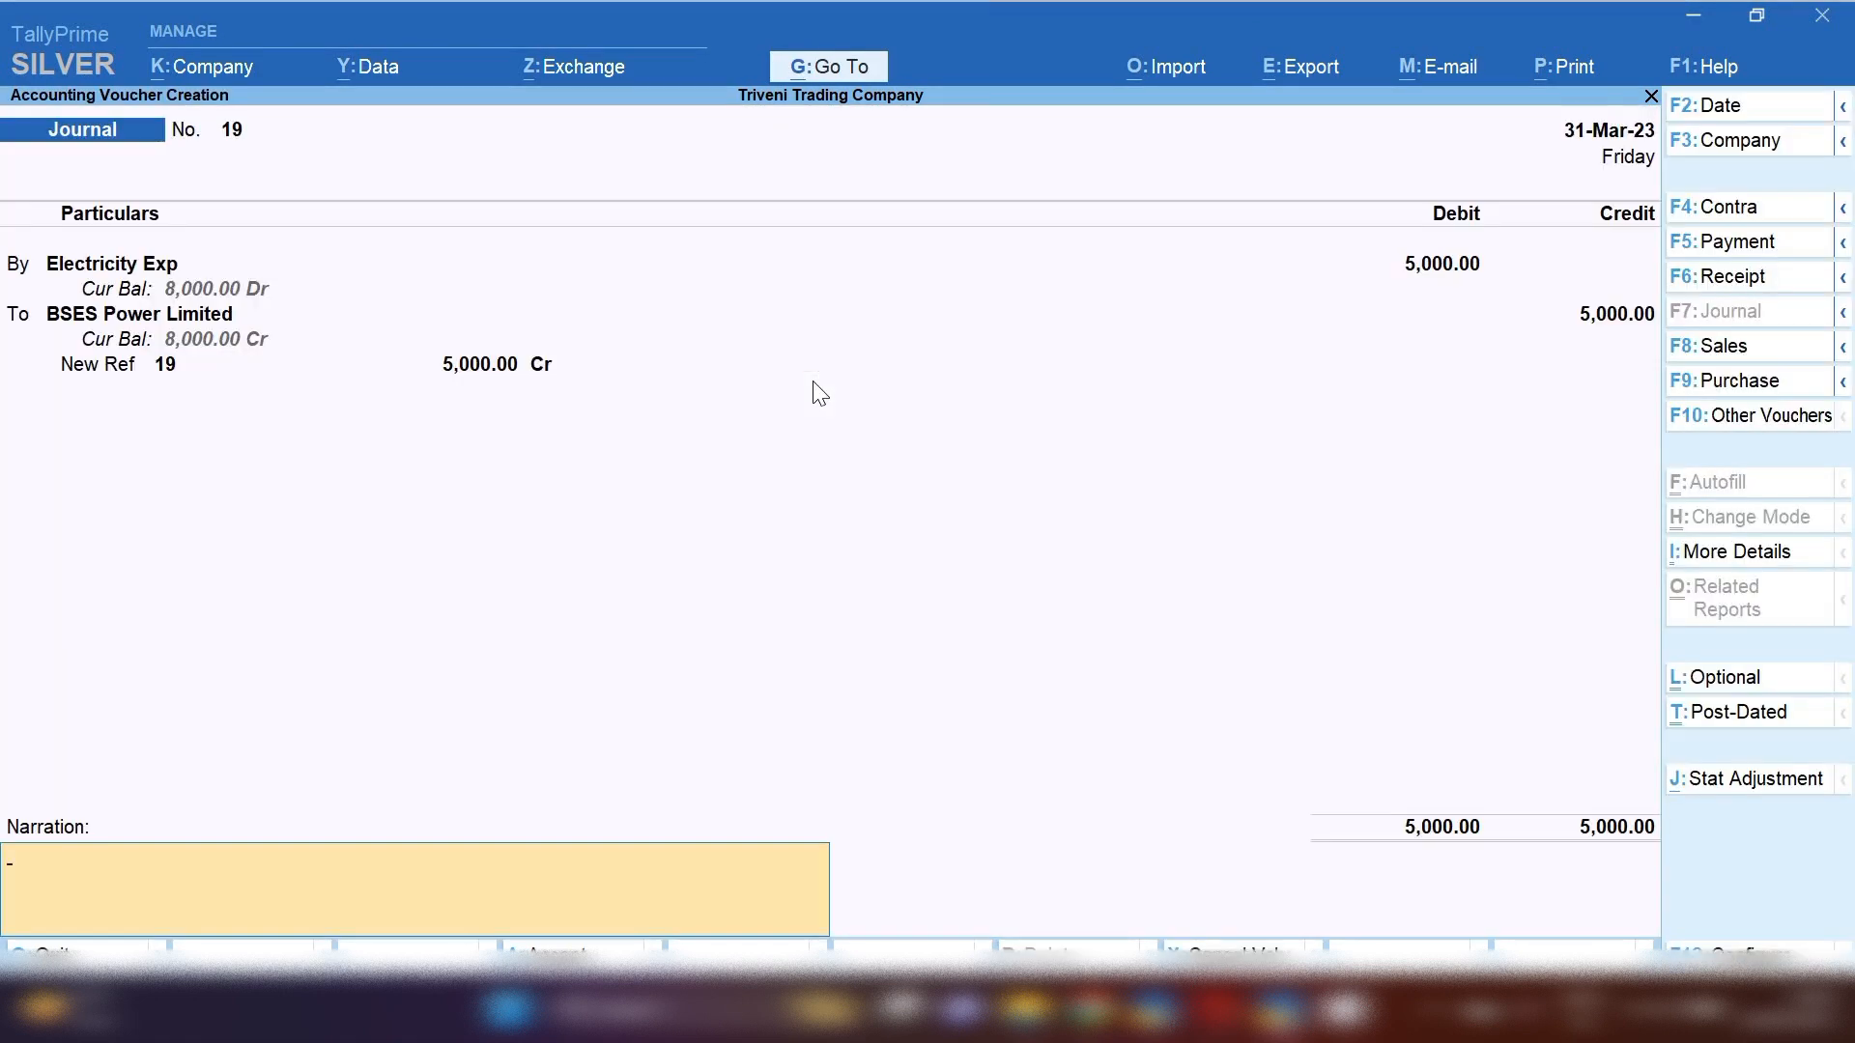
# Step: Add the narration "electricity exp book for the month of march-23" and save the journal voucher
pyautogui.write('electricity exp book for the mo')
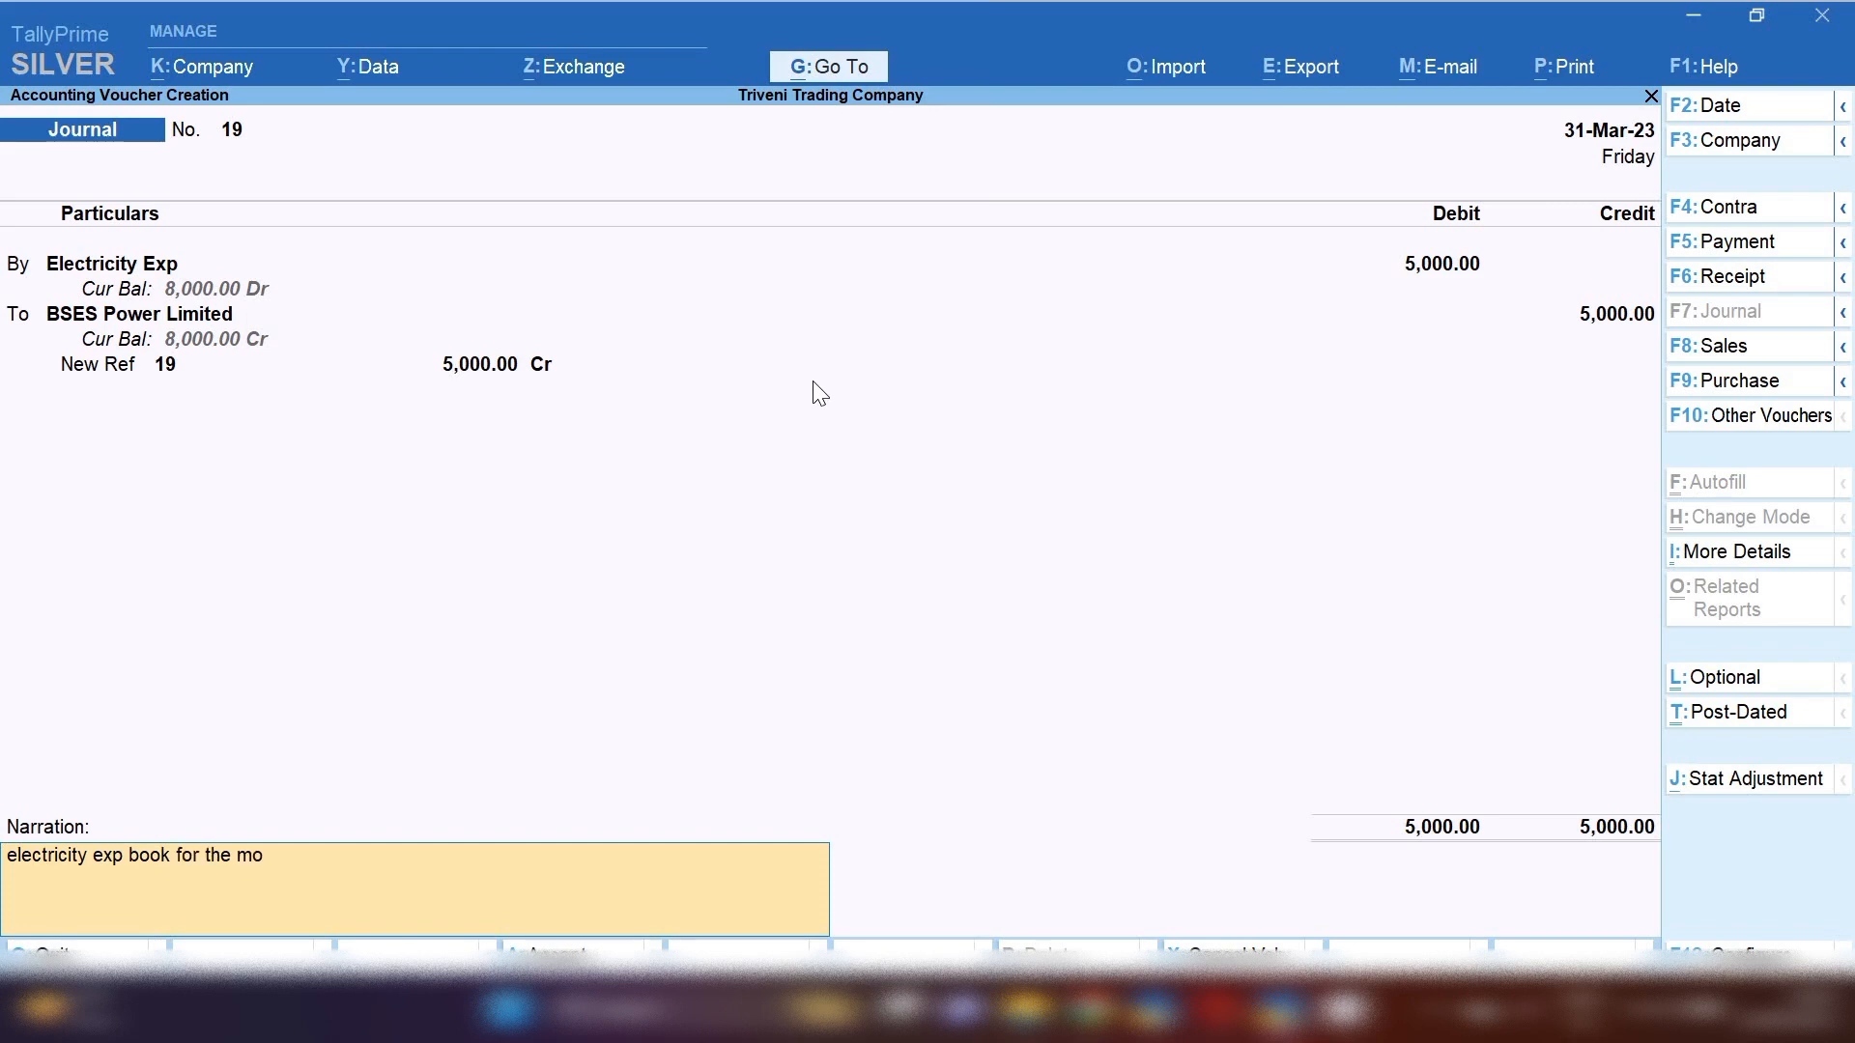
pyautogui.write('nth of march-23')
pyautogui.hotkey('ctrl', 'a')
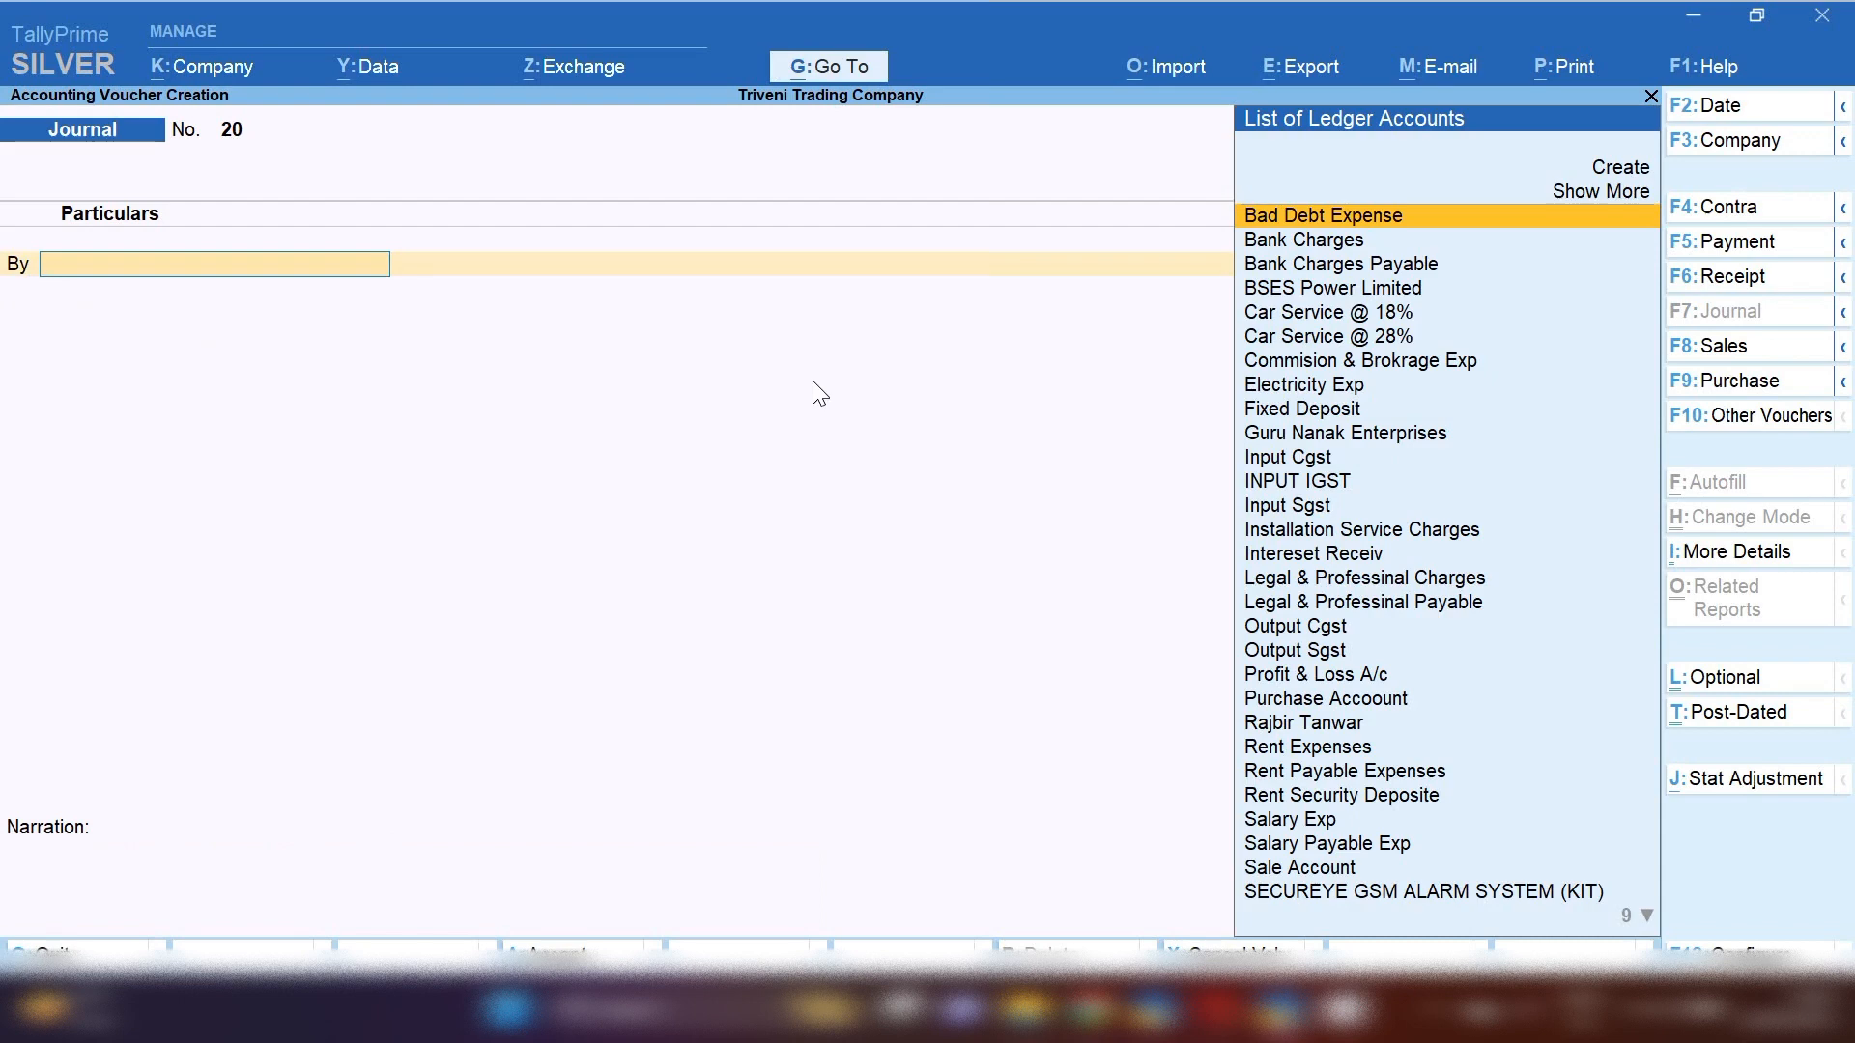
# Step: Switch from the blank journal to a payment voucher and set its date to 10.4.23
pyautogui.press('Up')
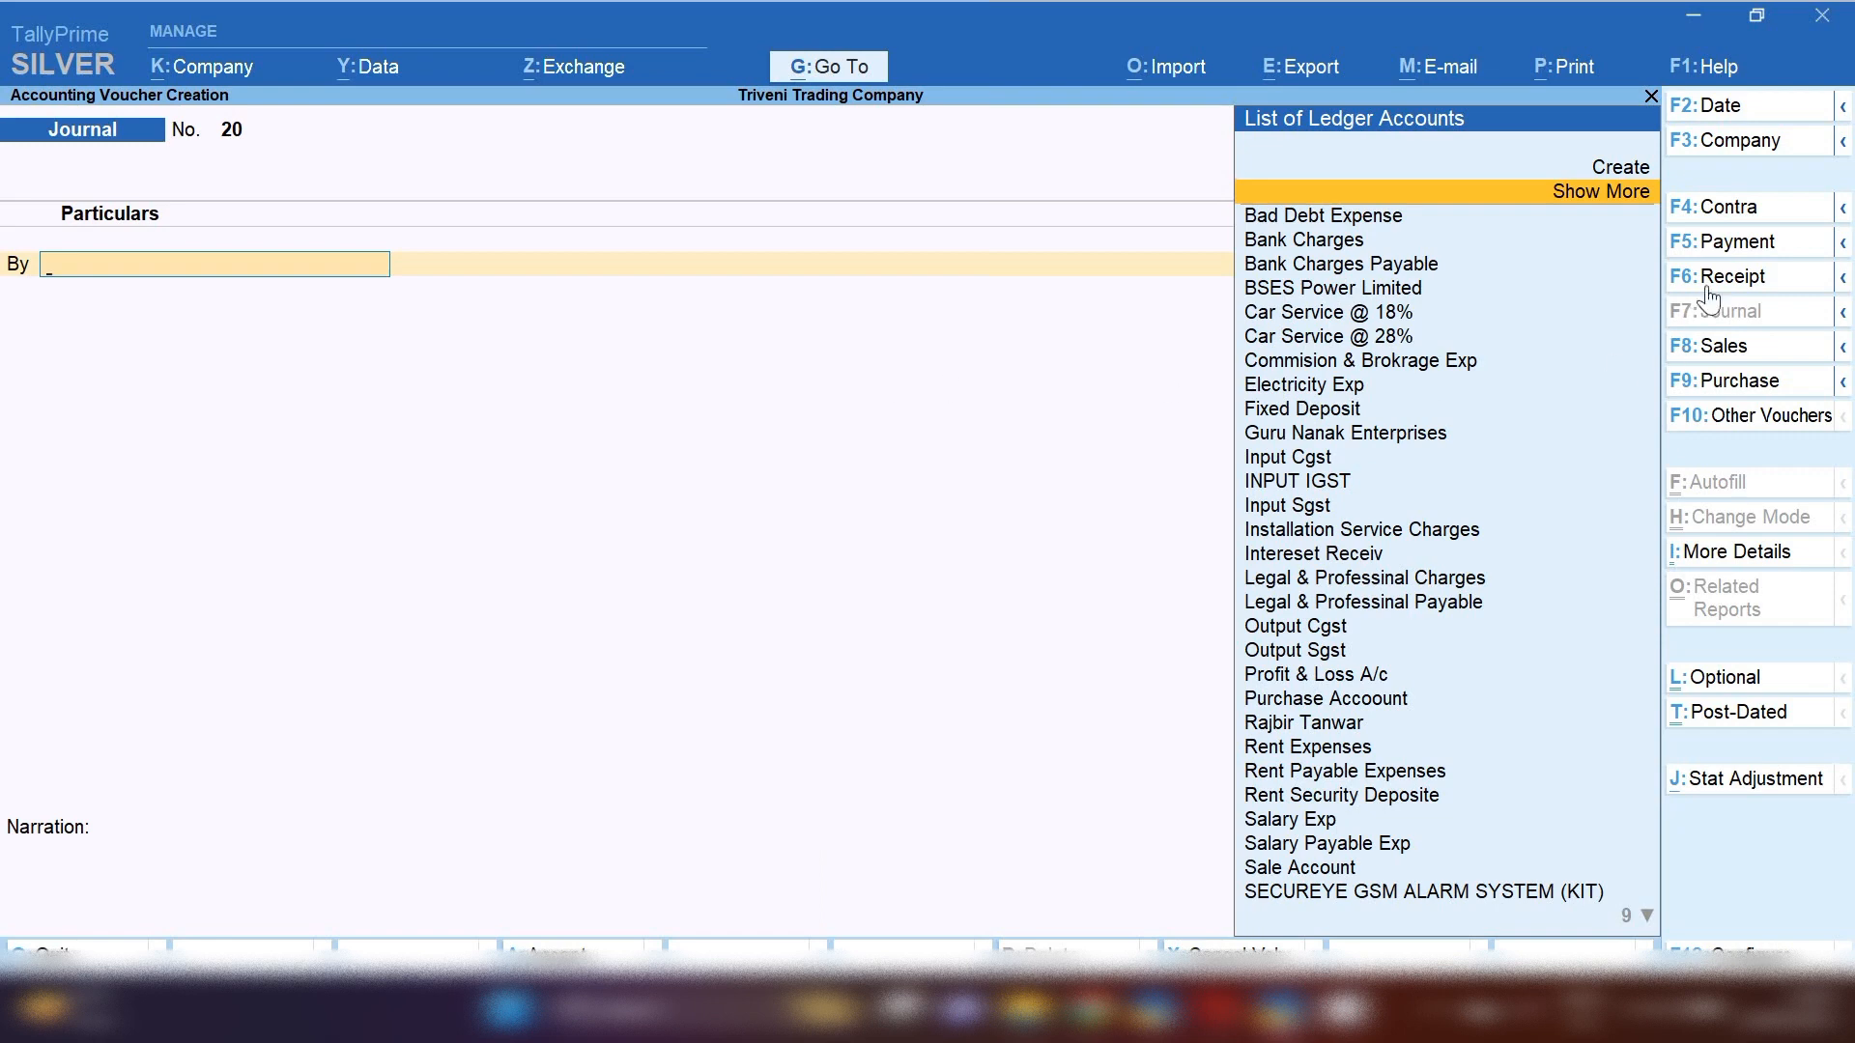
pyautogui.click(1725, 253)
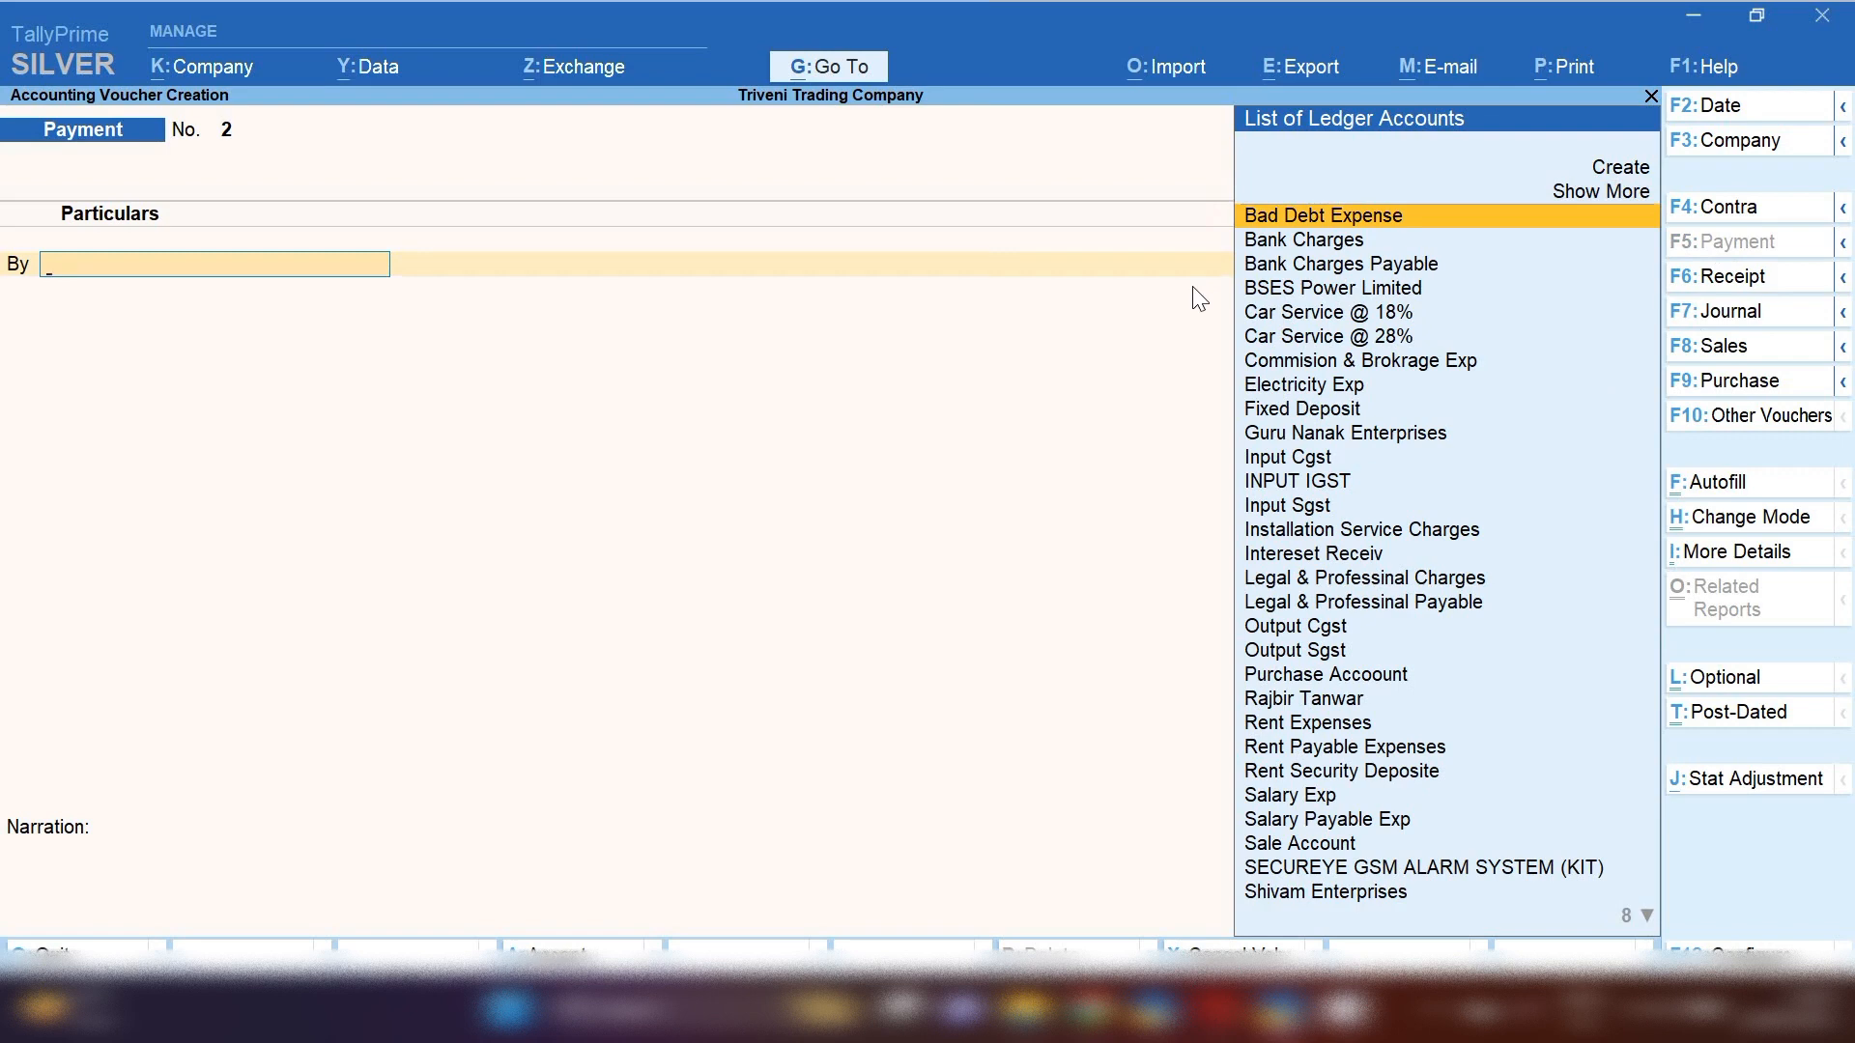
pyautogui.press('F2')
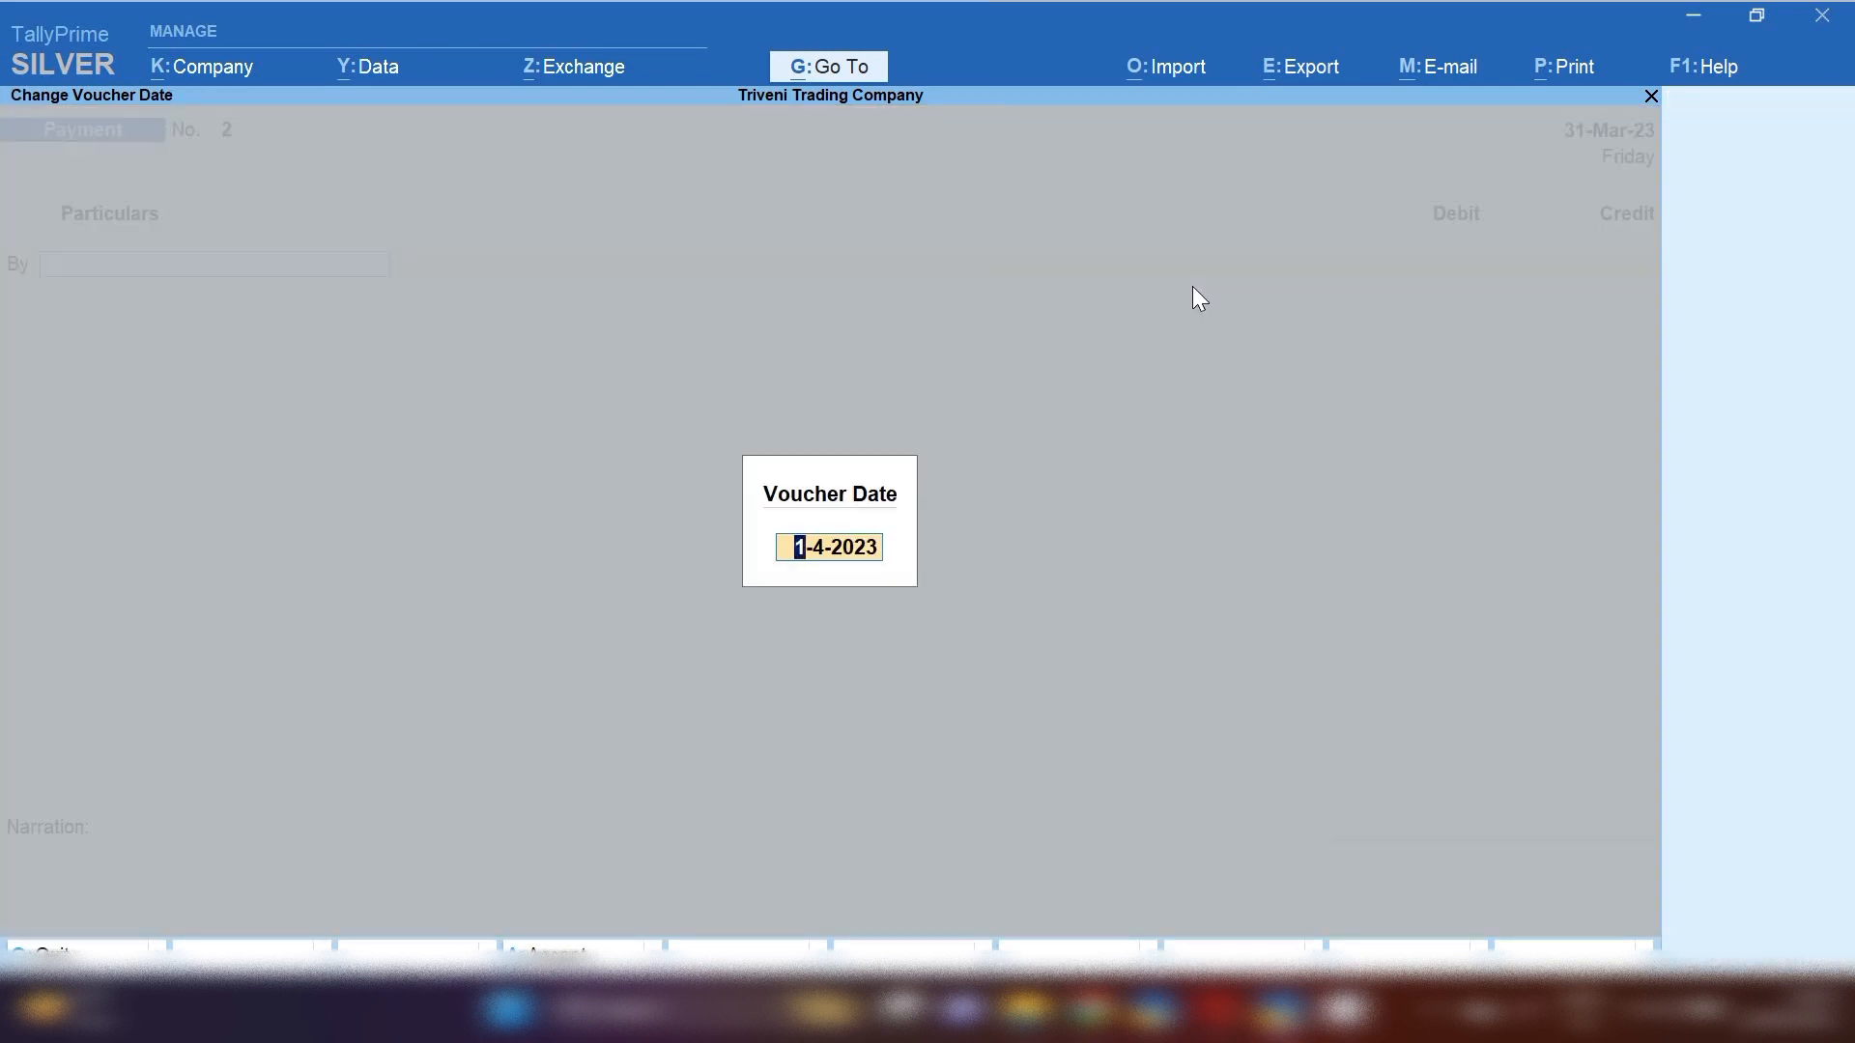
pyautogui.write('10.4.23')
pyautogui.press('Return')
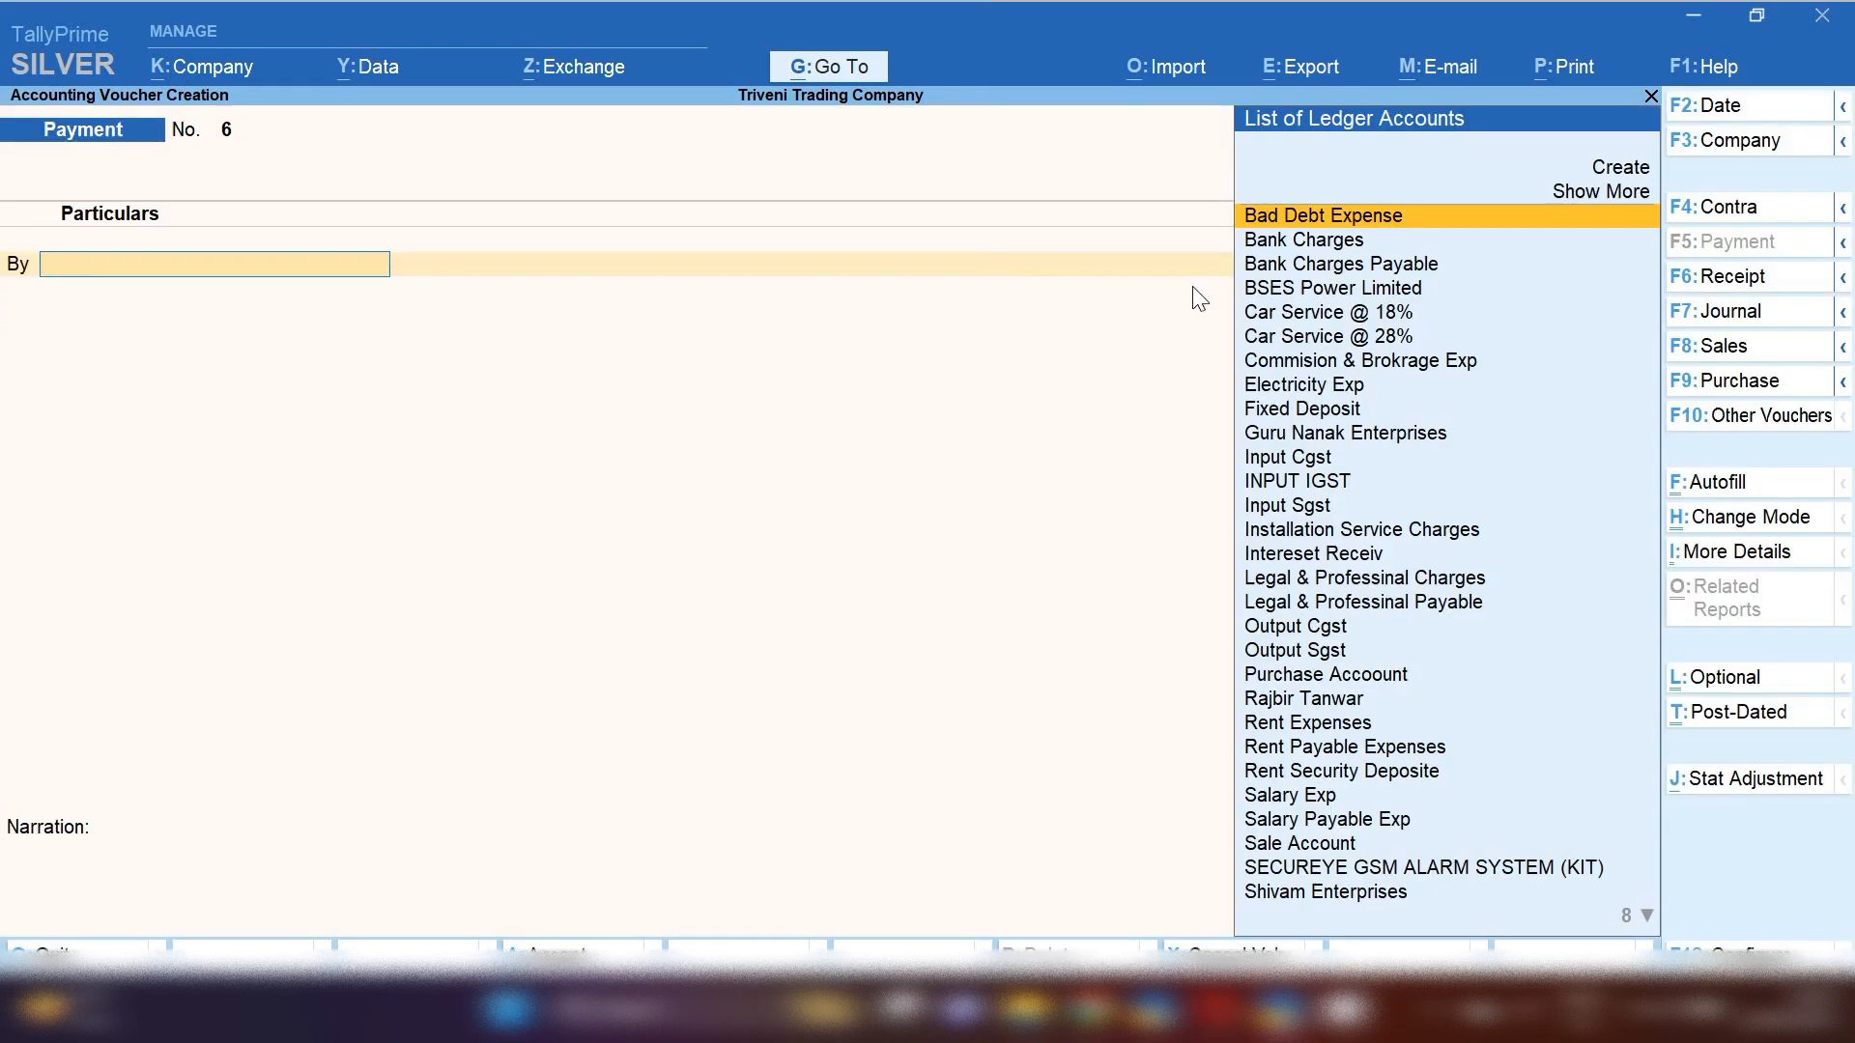
# Step: Debit BSES Power Limited with 5000 in the payment voucher, settled as Agst Ref against bill 19
pyautogui.write('bs')
pyautogui.press('Return')
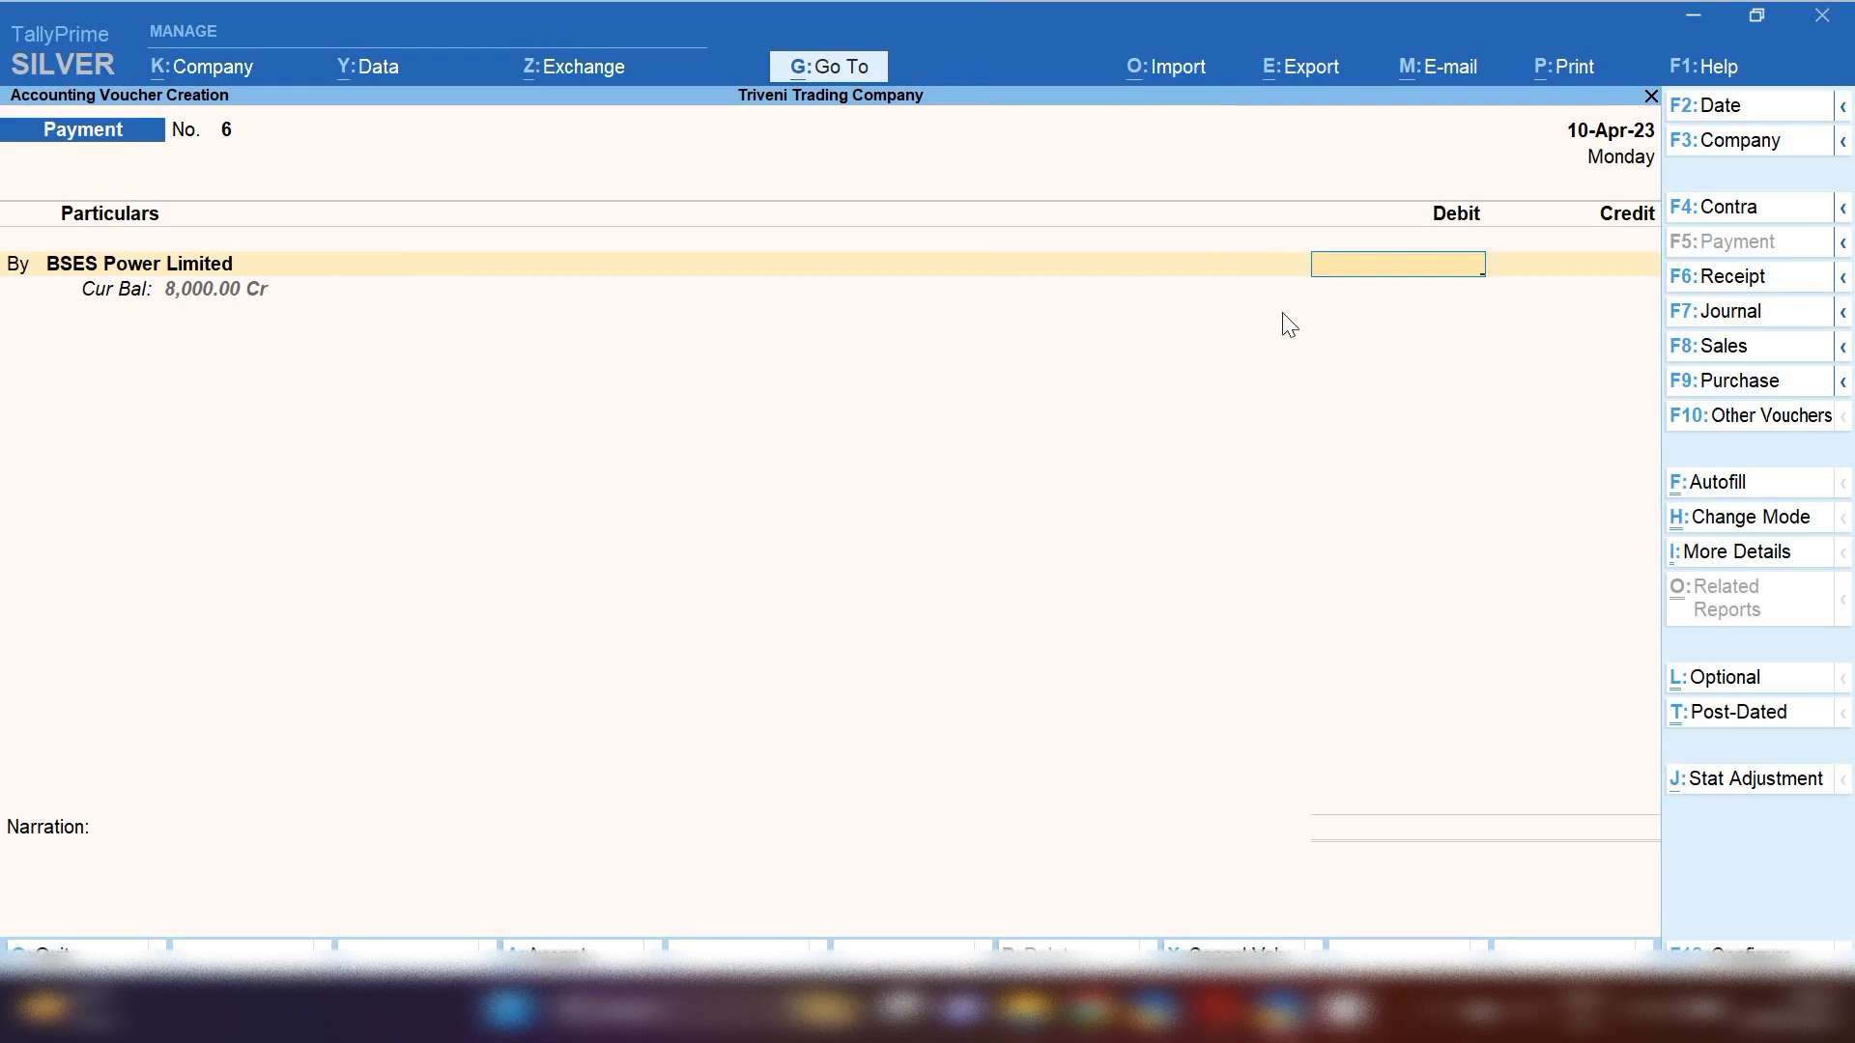
pyautogui.write('5000')
pyautogui.press('Return')
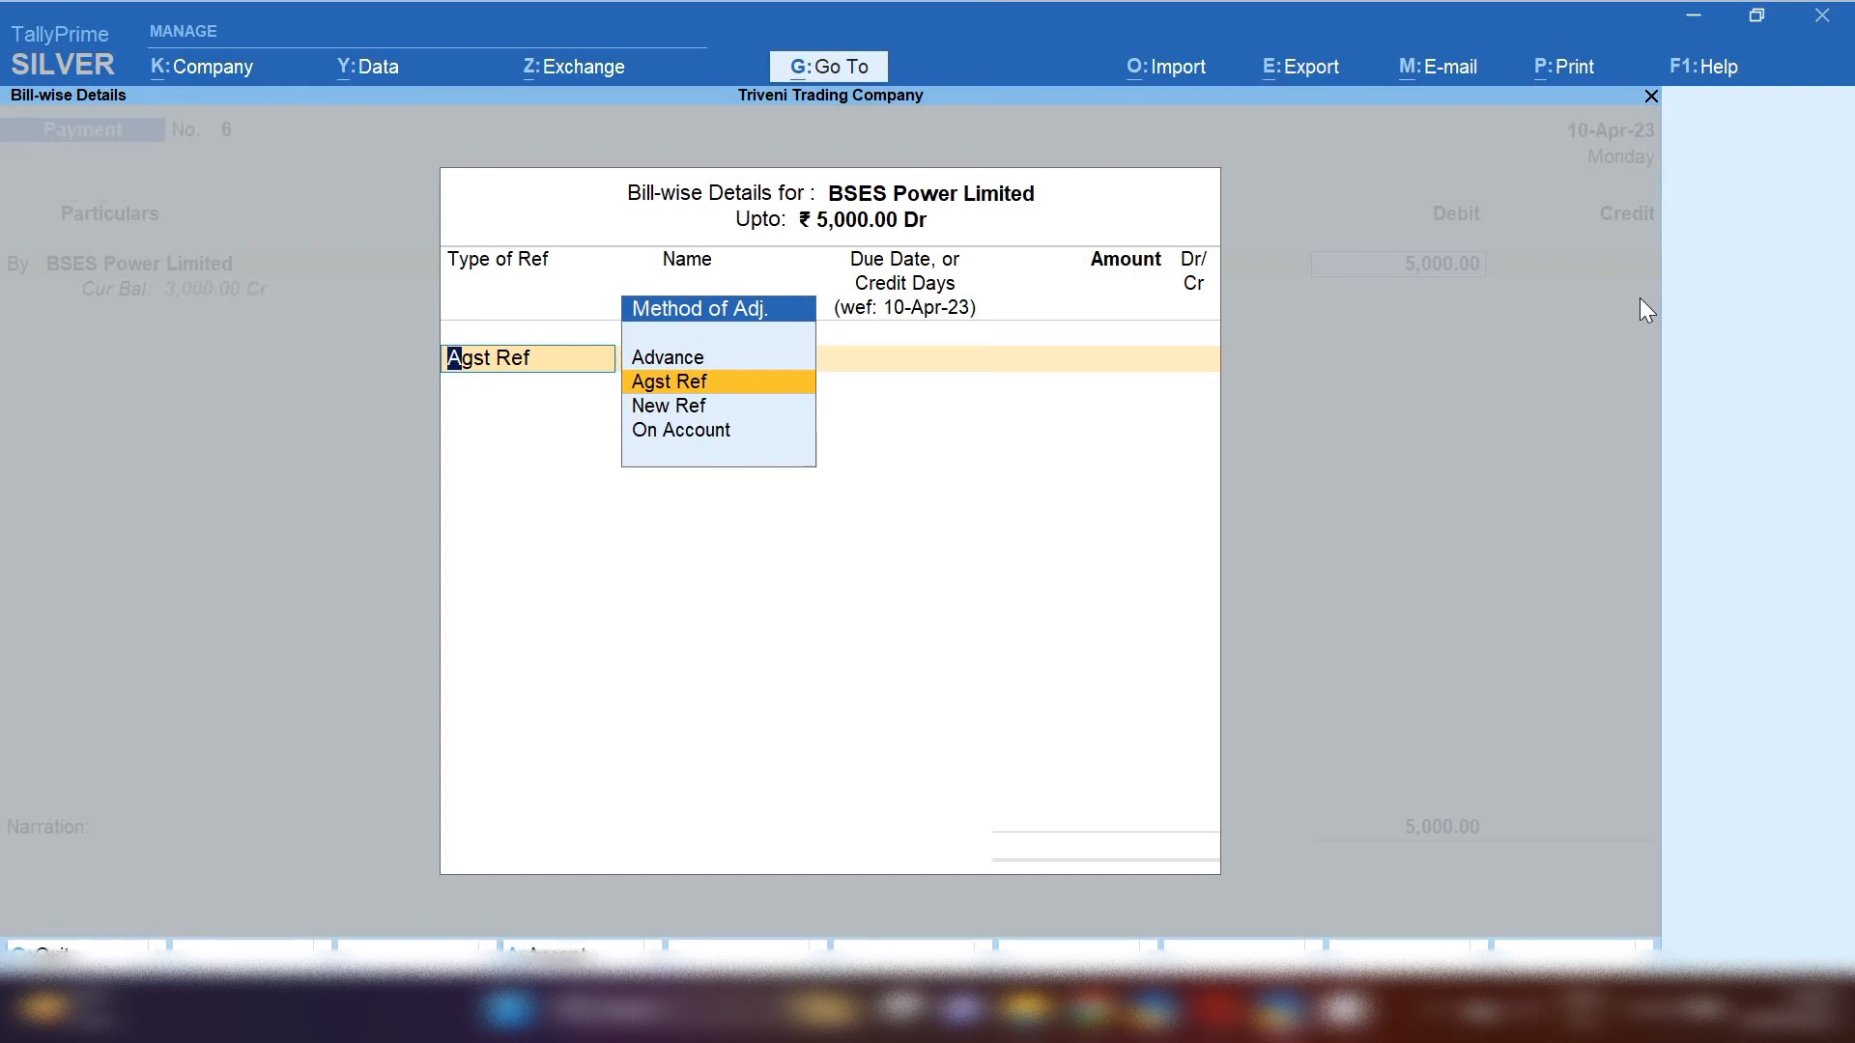
pyautogui.press('Return')
pyautogui.press('Return')
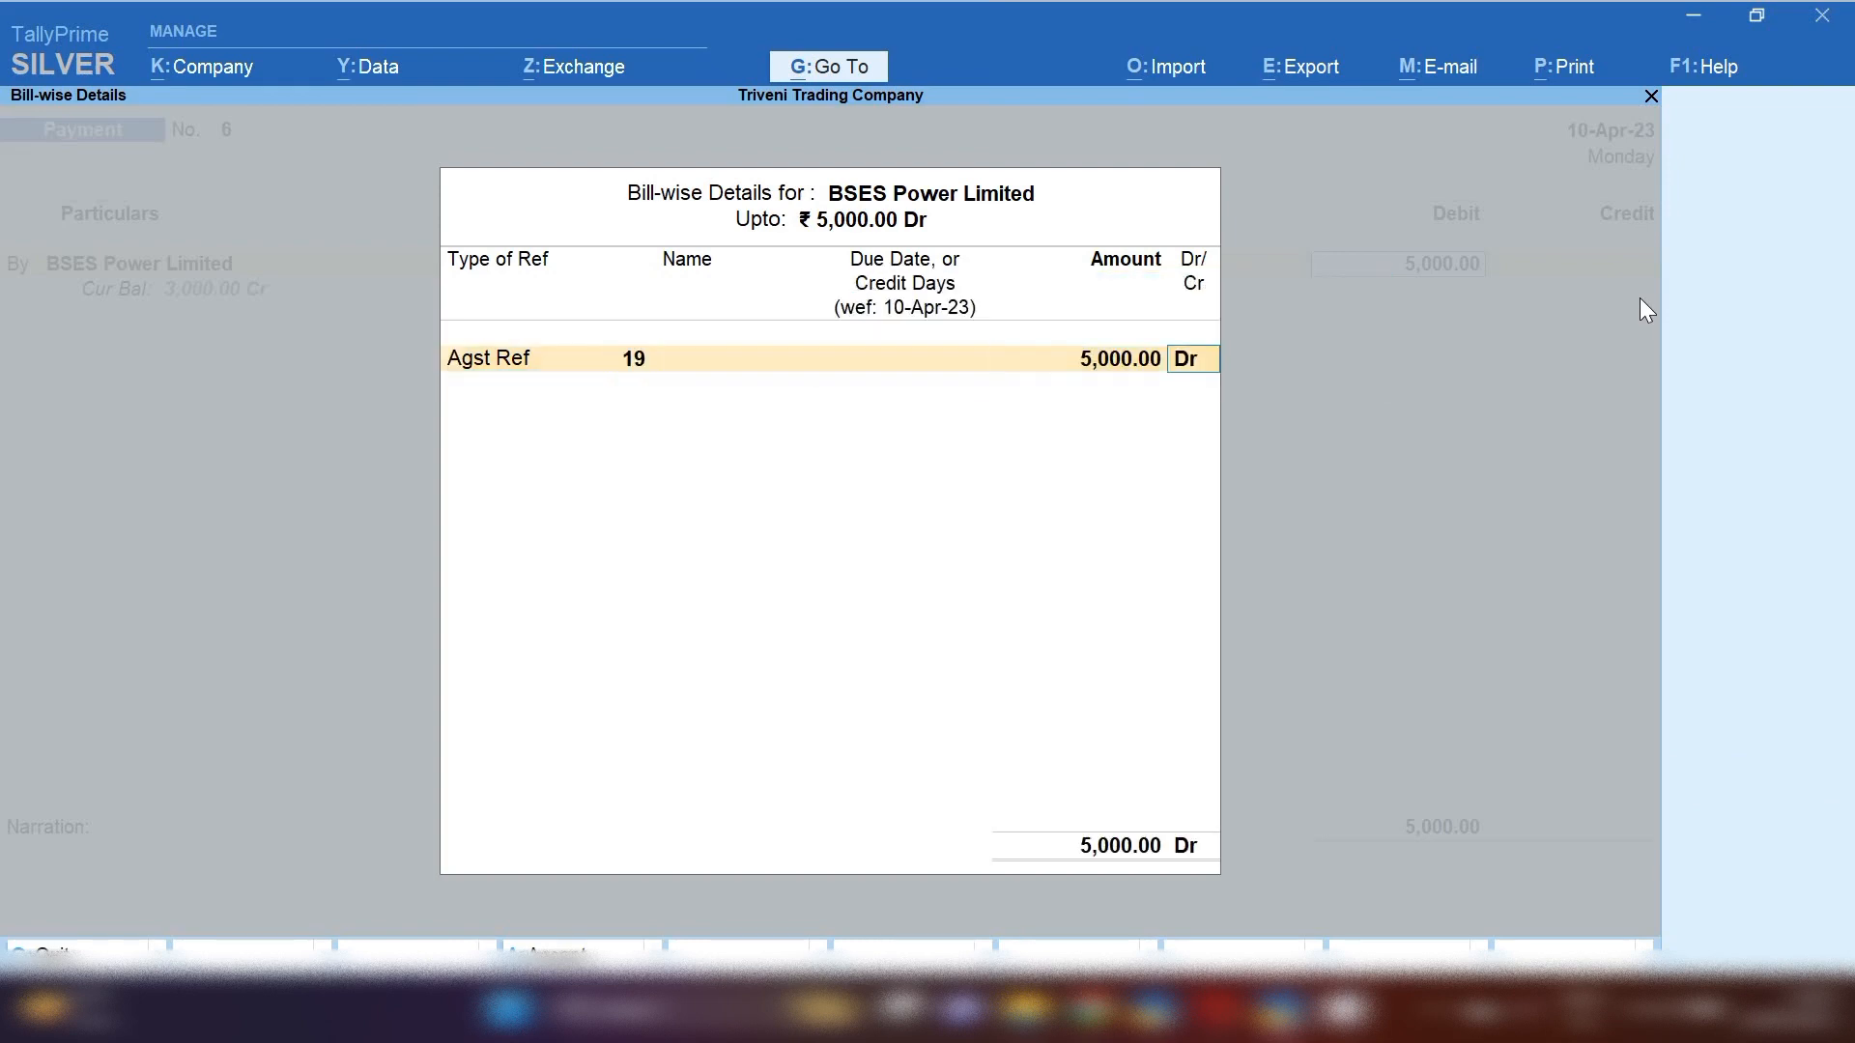
pyautogui.press('Return')
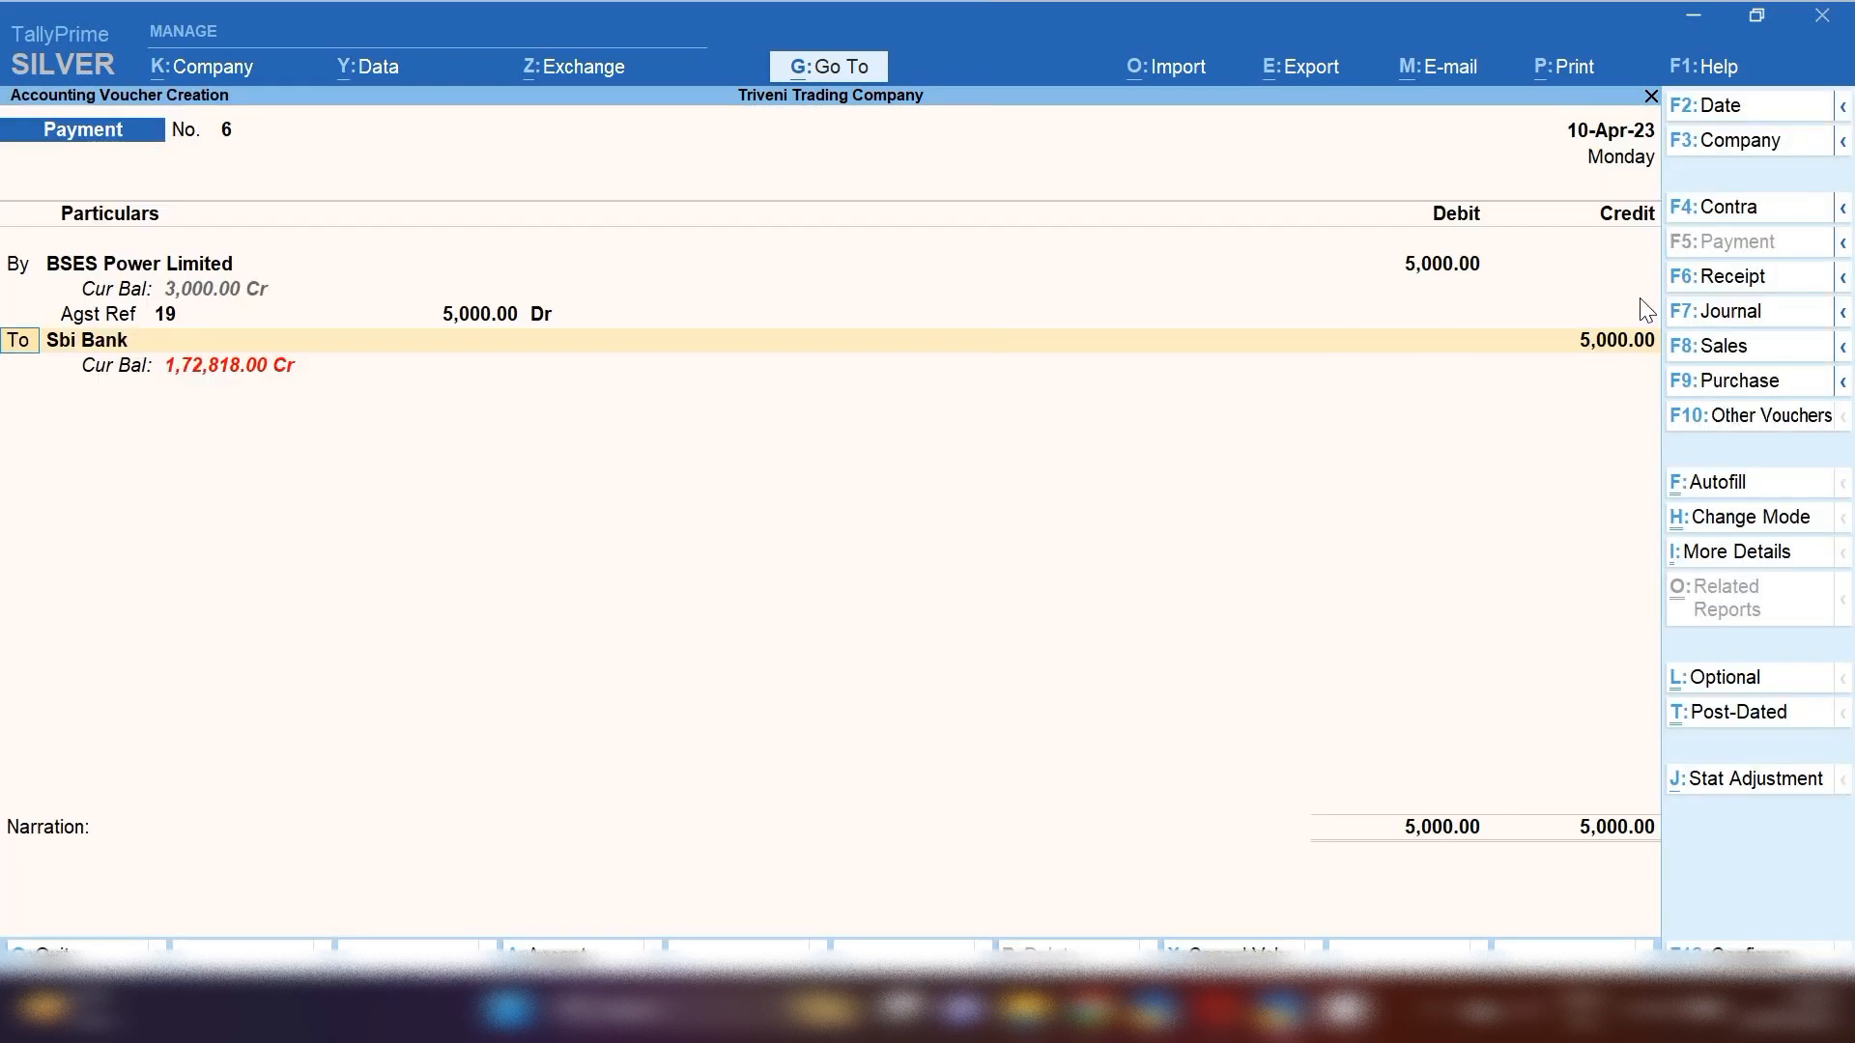
# Step: Credit Sbi Bank with 5,000.00 and accept the bank allocation as a cheque dated 10-Apr-23
pyautogui.press('Return')
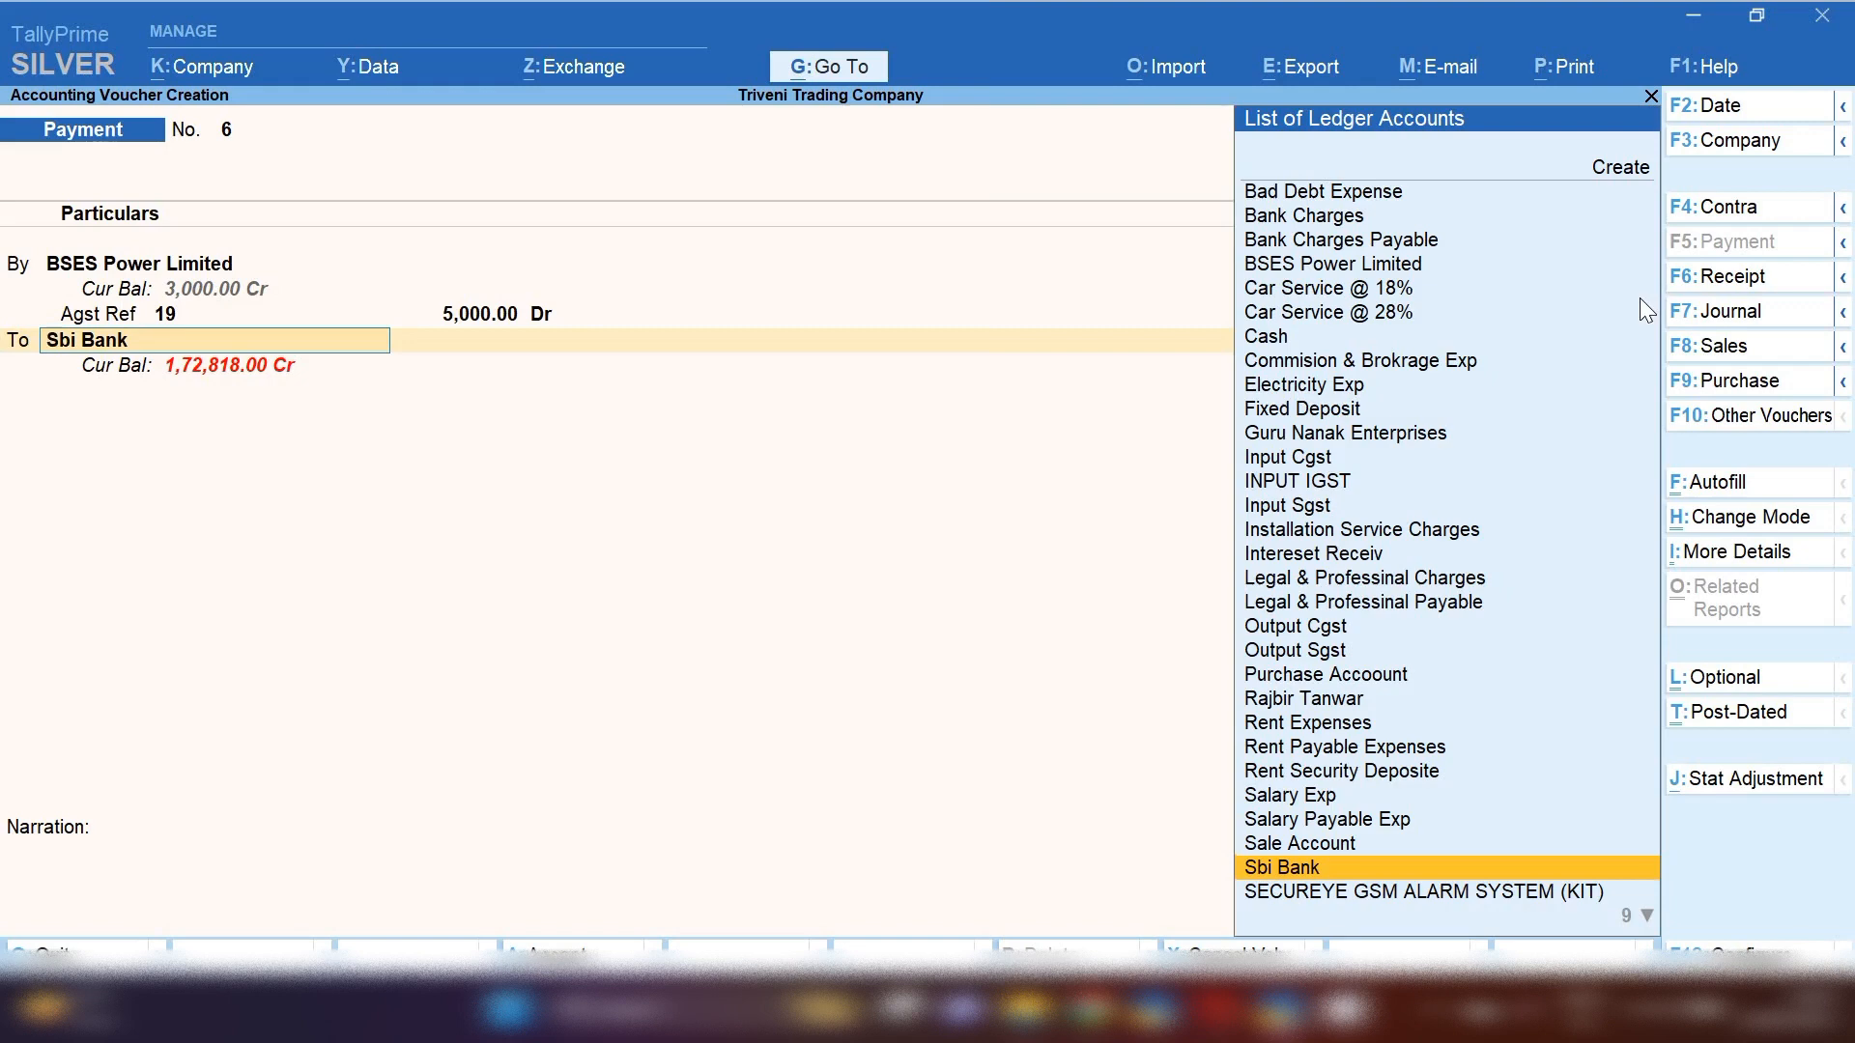
pyautogui.press('Return')
pyautogui.press('Return')
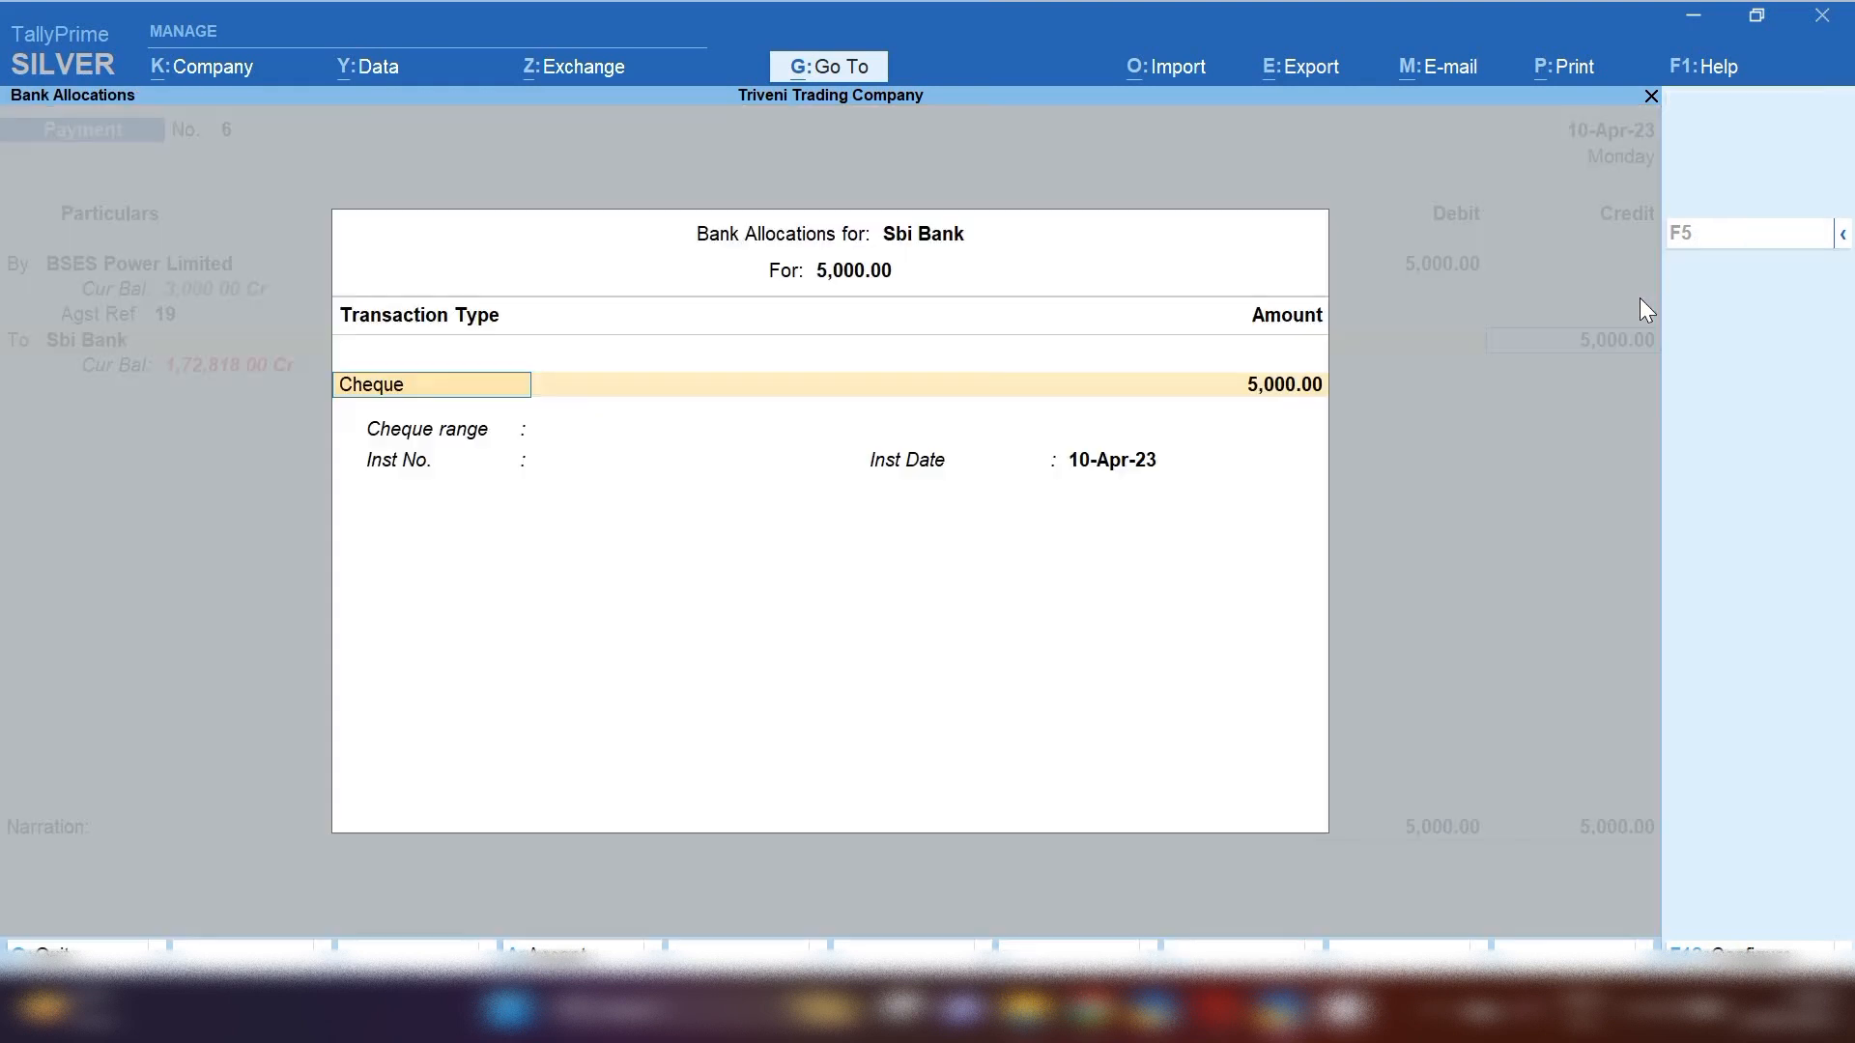
pyautogui.press('Return')
pyautogui.press('Return')
pyautogui.press('Return')
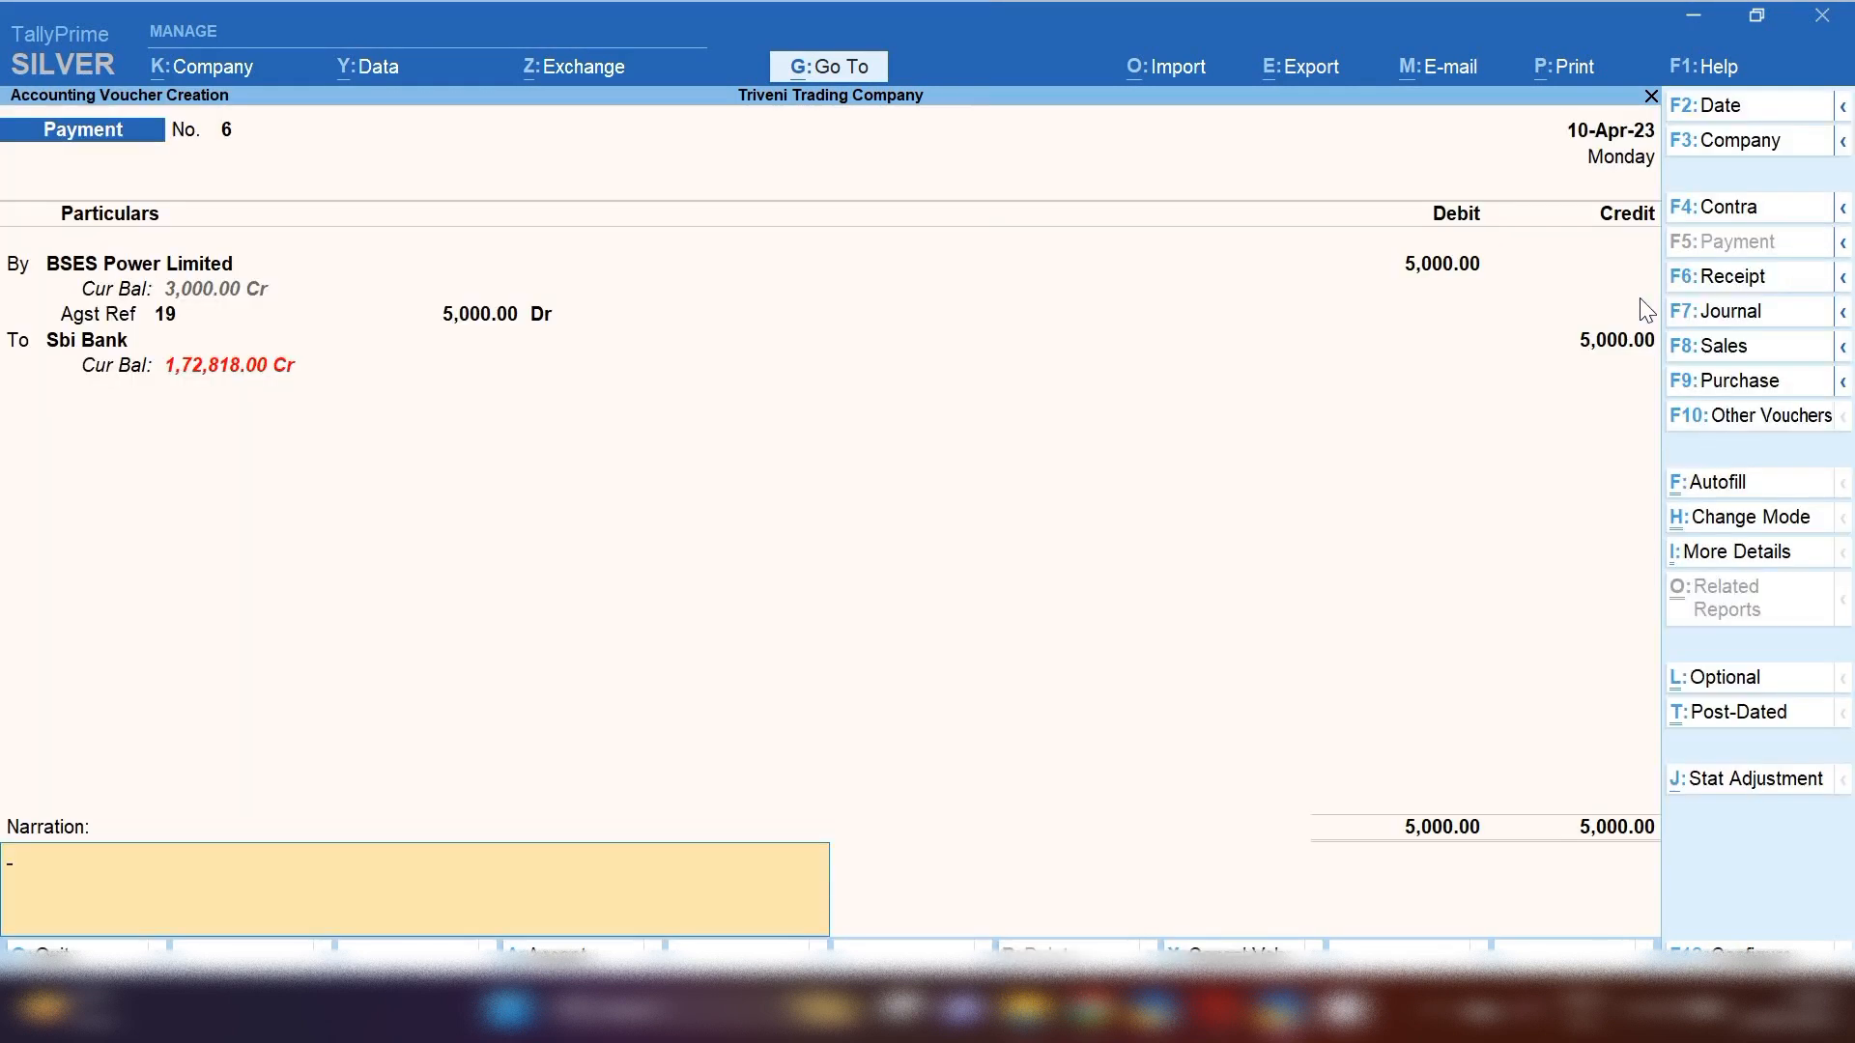
# Step: Add the narration "electricity paid for ther month of march" and save the payment voucher
pyautogui.write('electricity paid for ther month o')
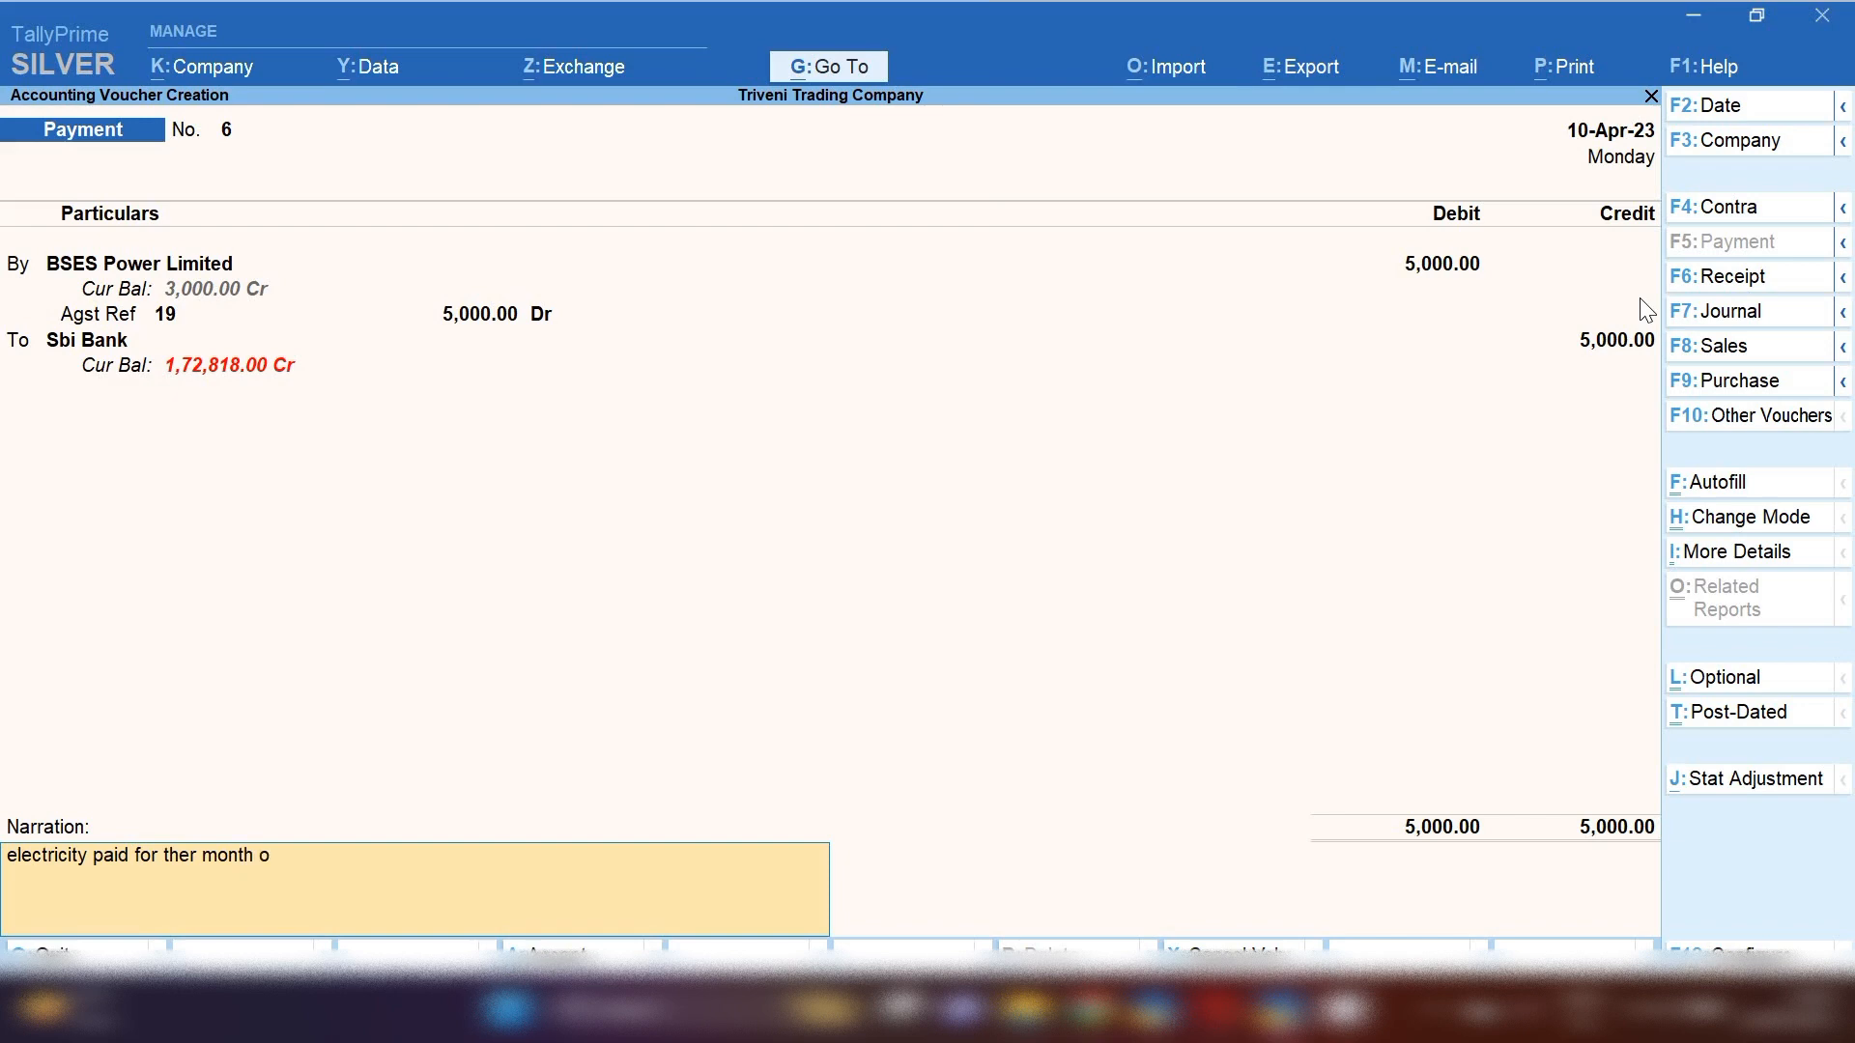
pyautogui.write('f march')
pyautogui.press('Return')
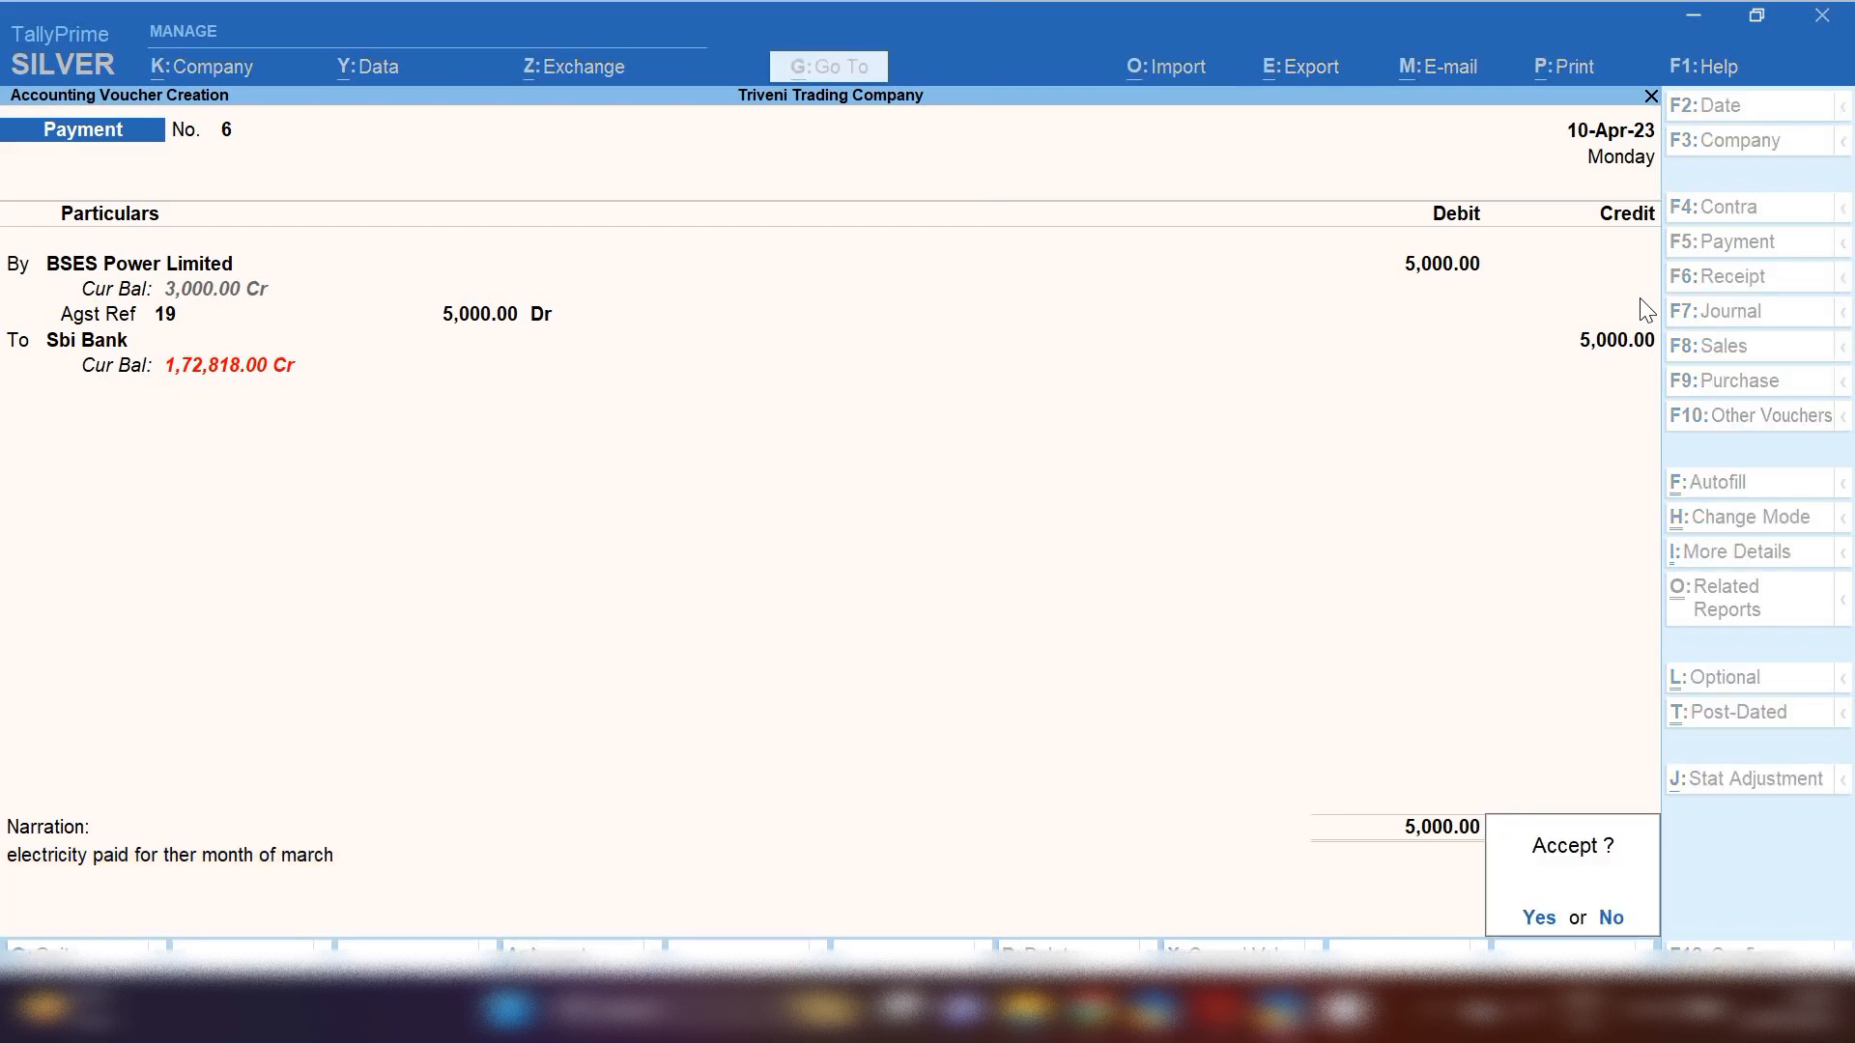
pyautogui.press('Return')
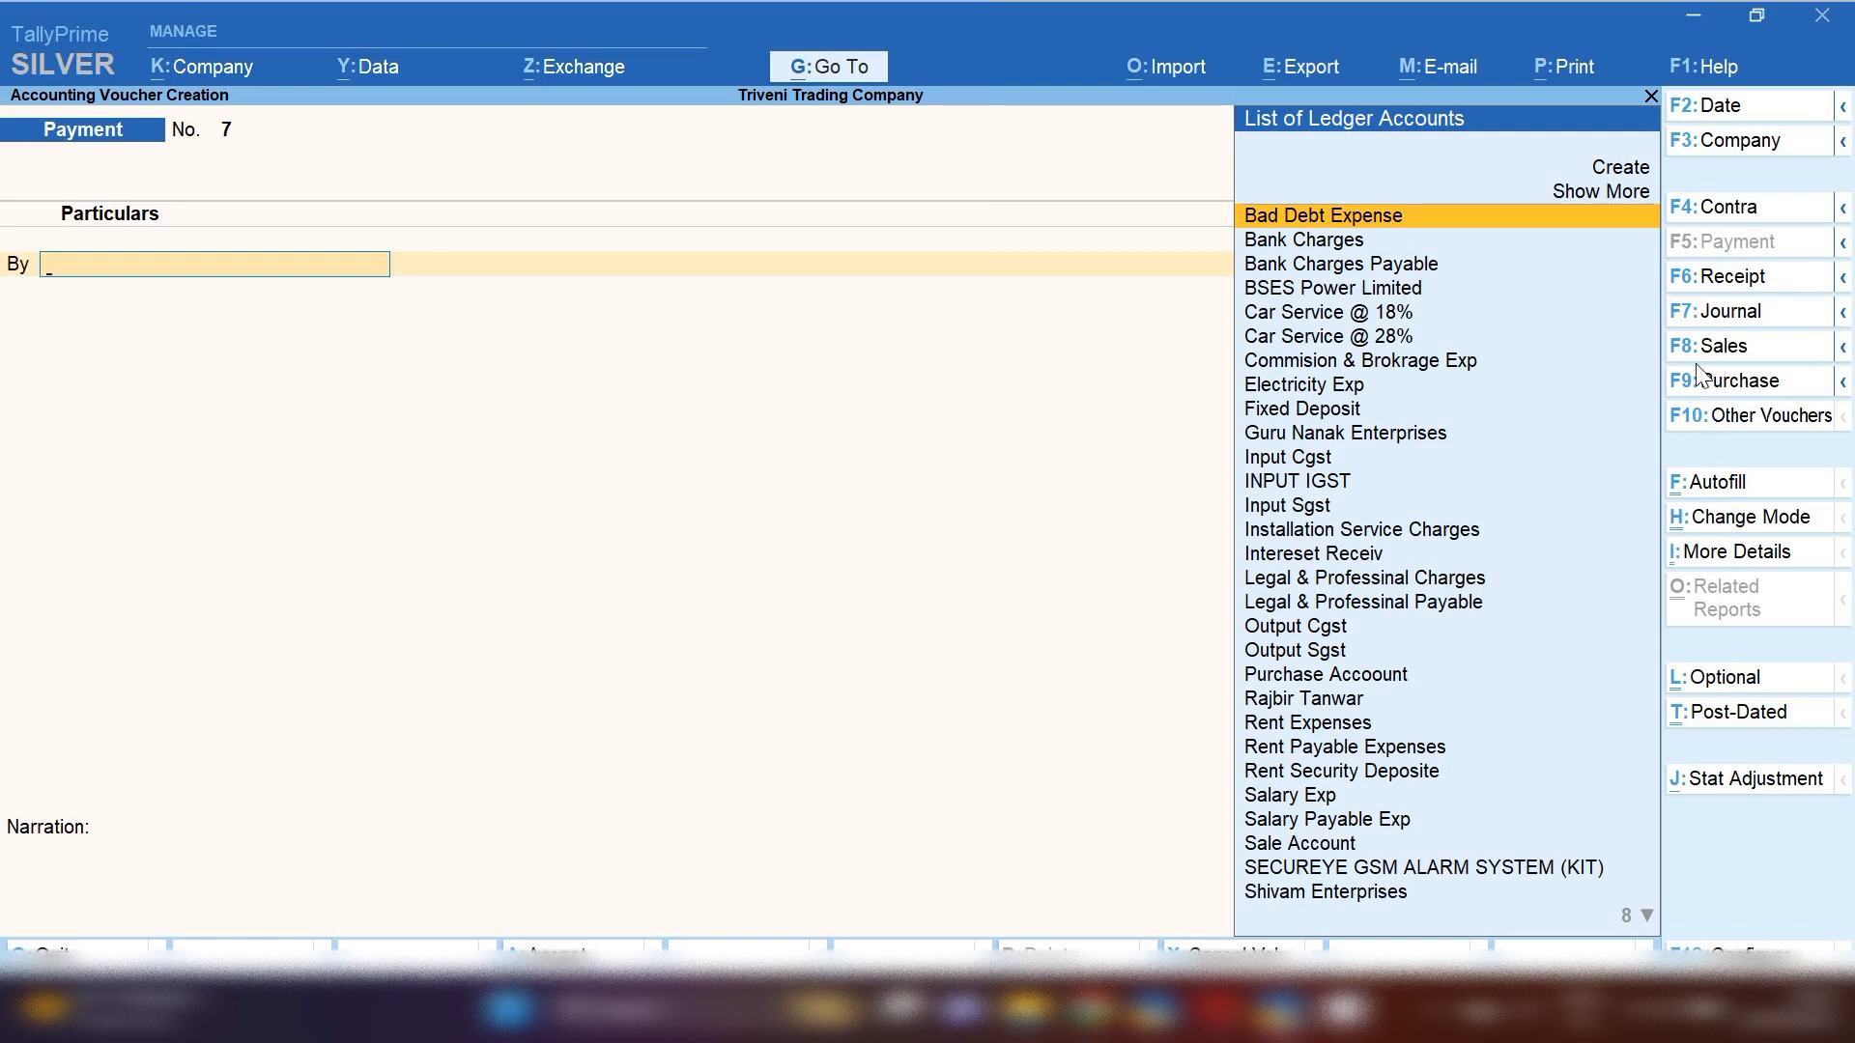
# Step: Start a new journal voucher dated 11-4-2023
pyautogui.click(1729, 313)
pyautogui.press('F2')
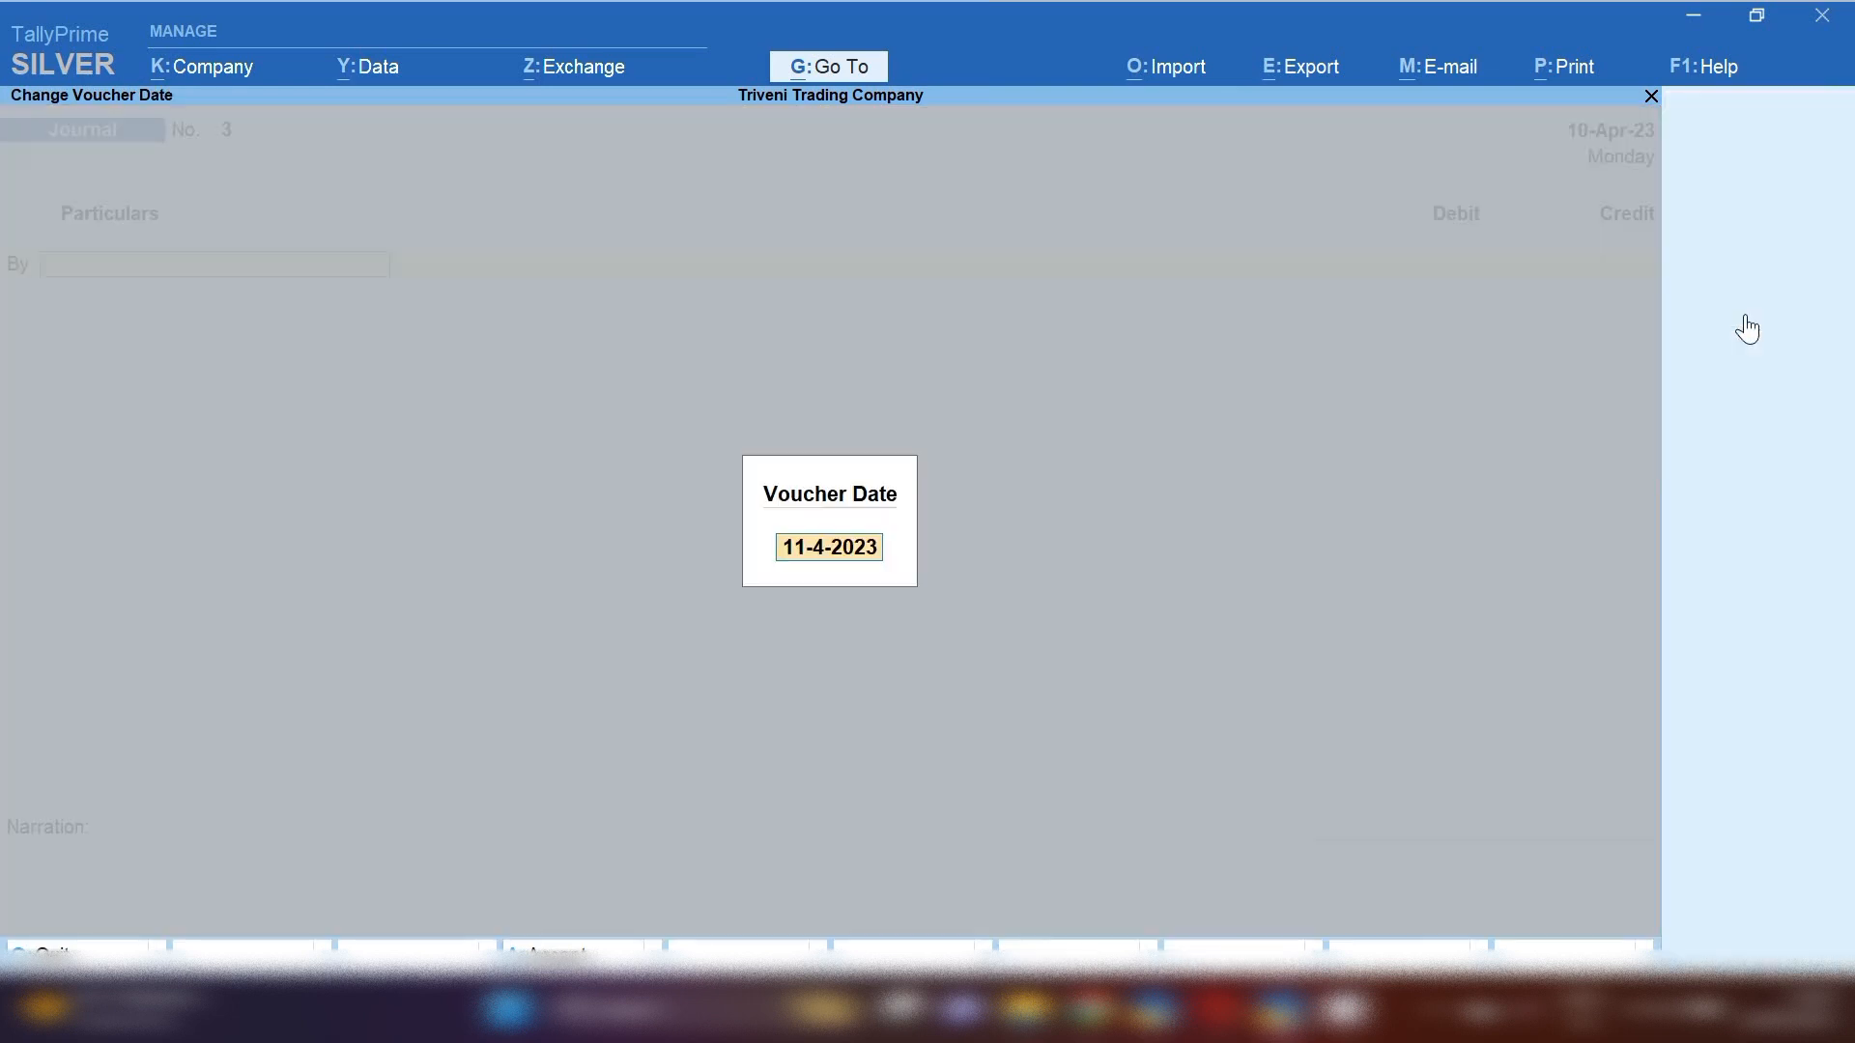
pyautogui.press('Return')
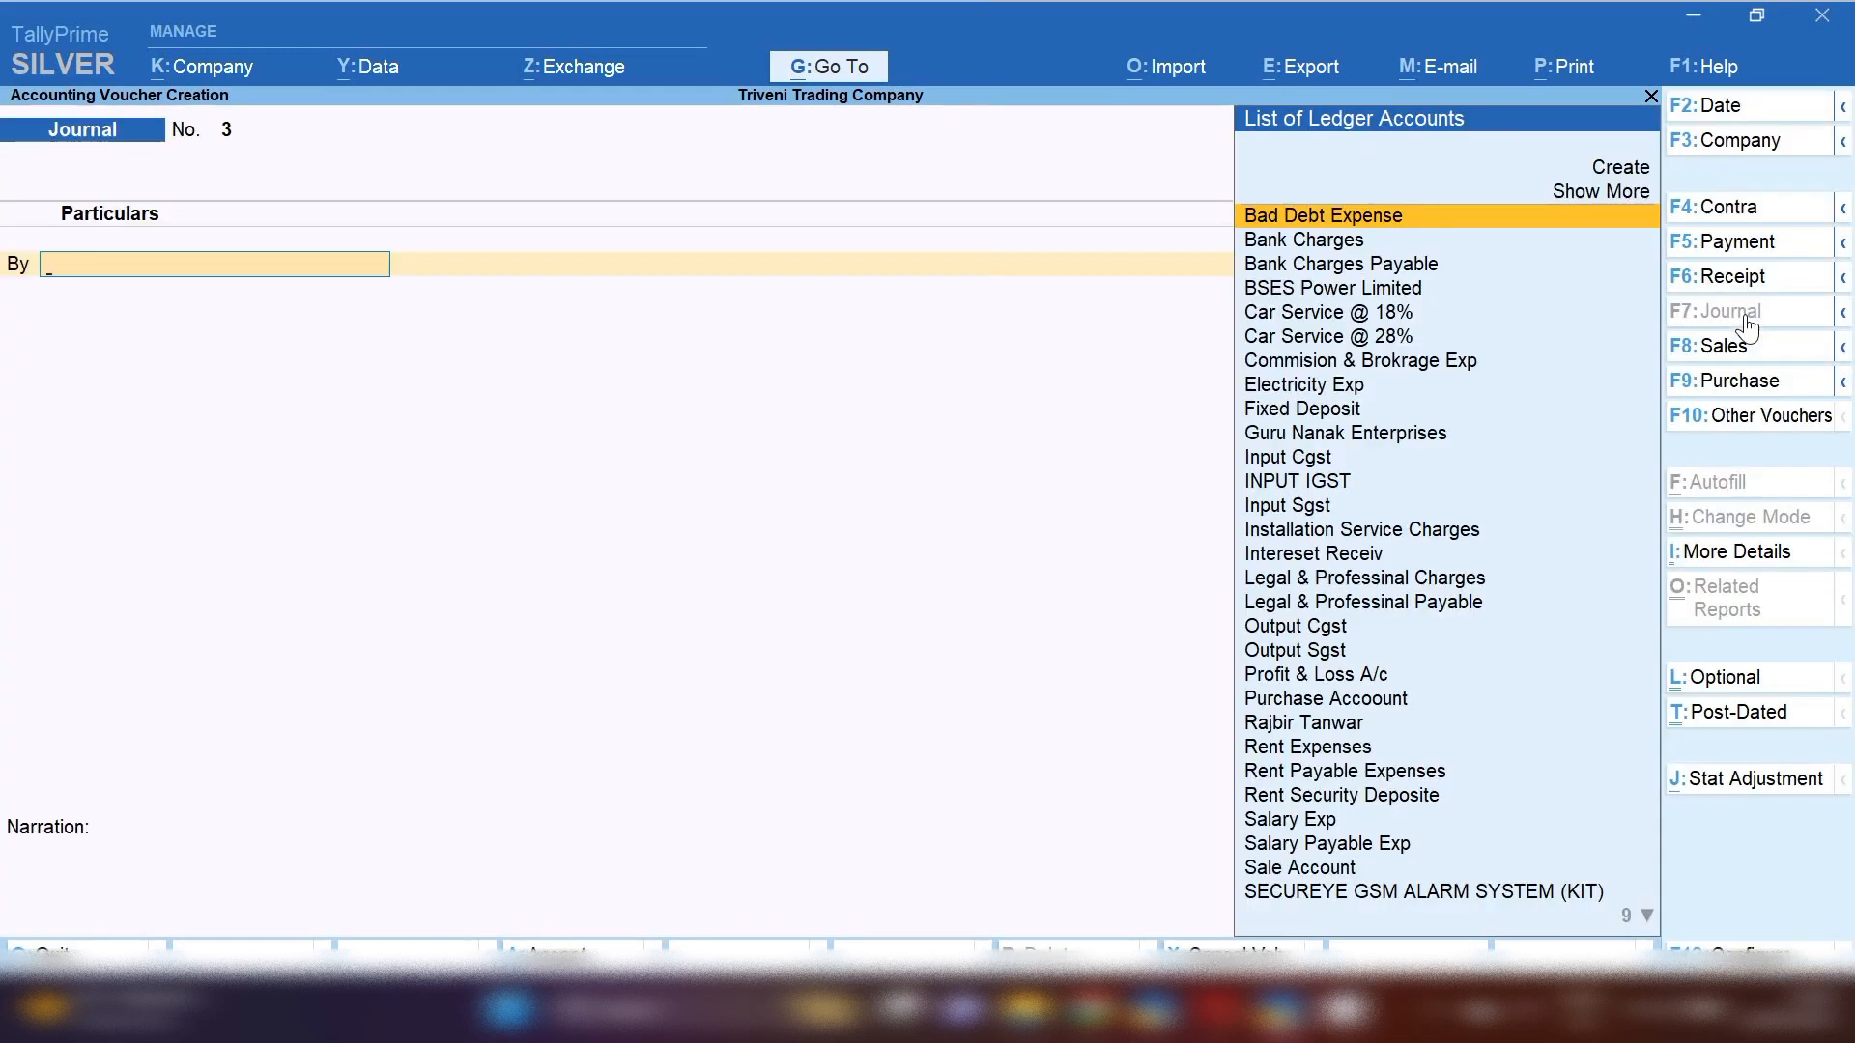
# Step: Debit Electricity Exp with 5000, credit BSES Power Limited with 5,000.00, and save the journal voucher
pyautogui.write('Ele')
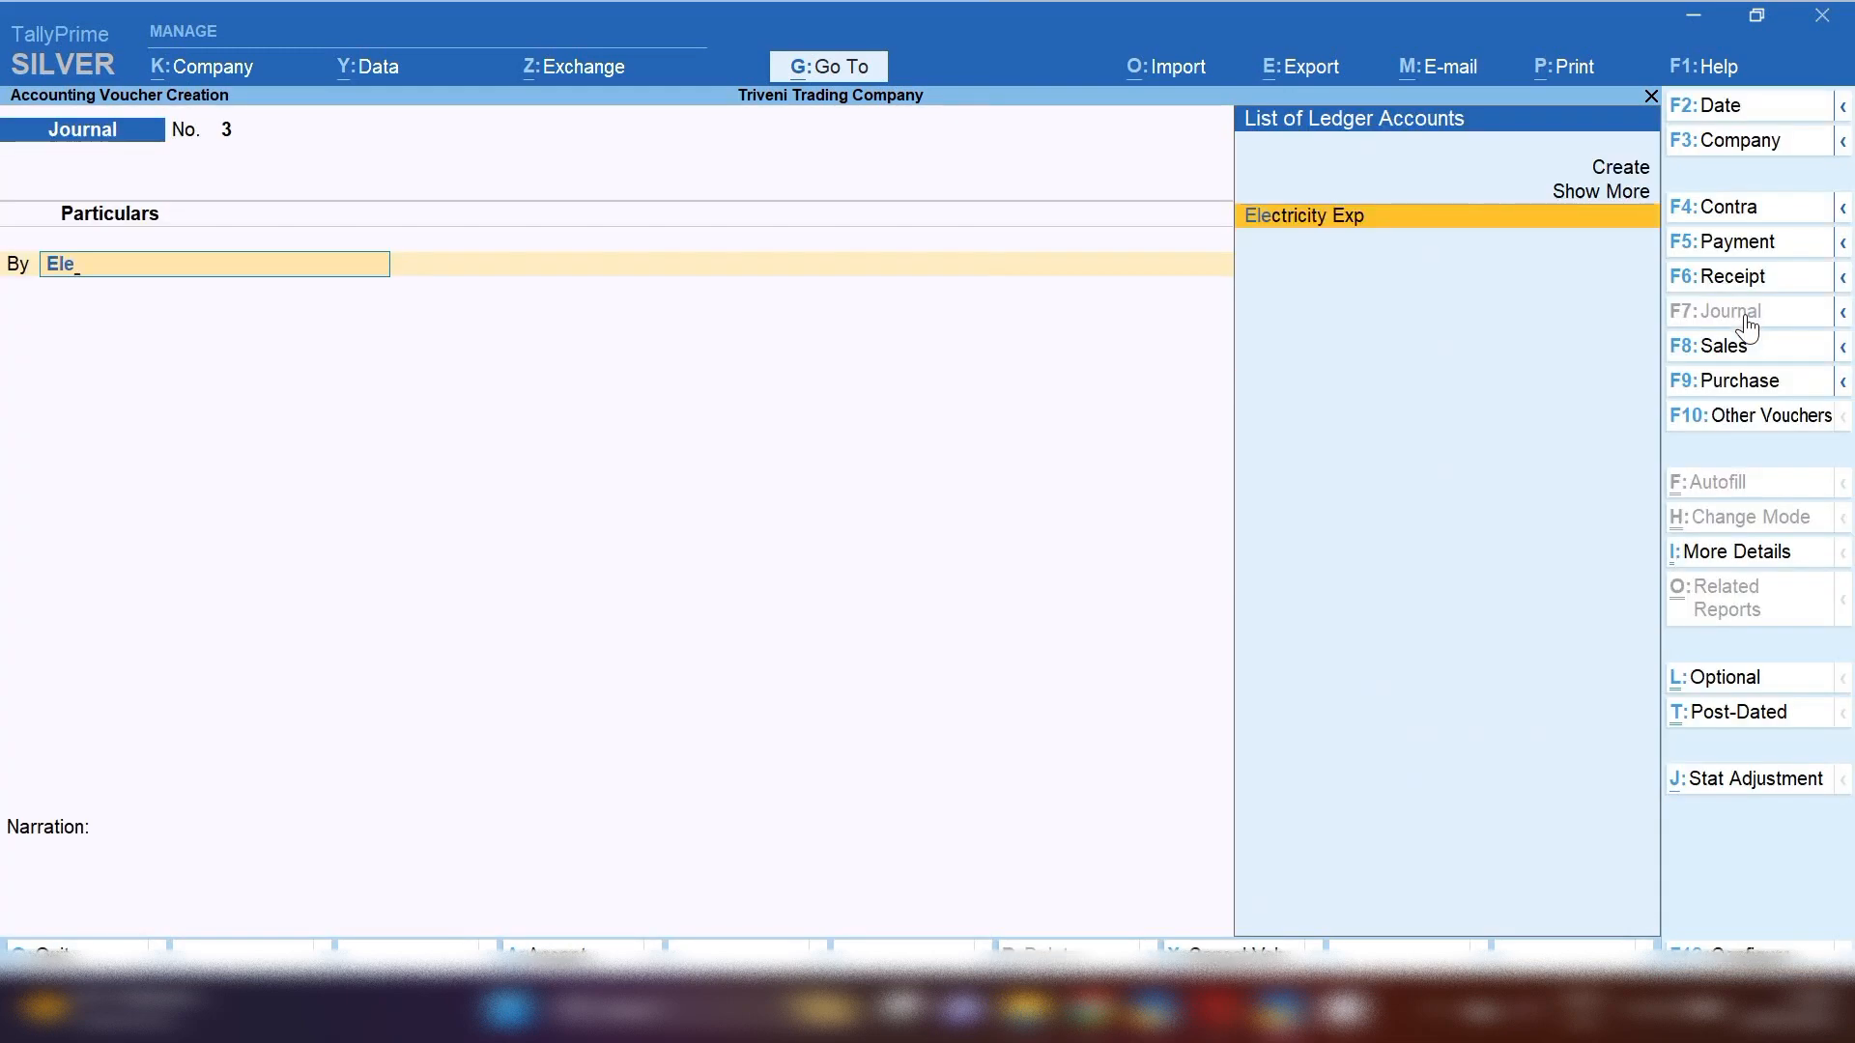
pyautogui.press('Return')
pyautogui.write('5000')
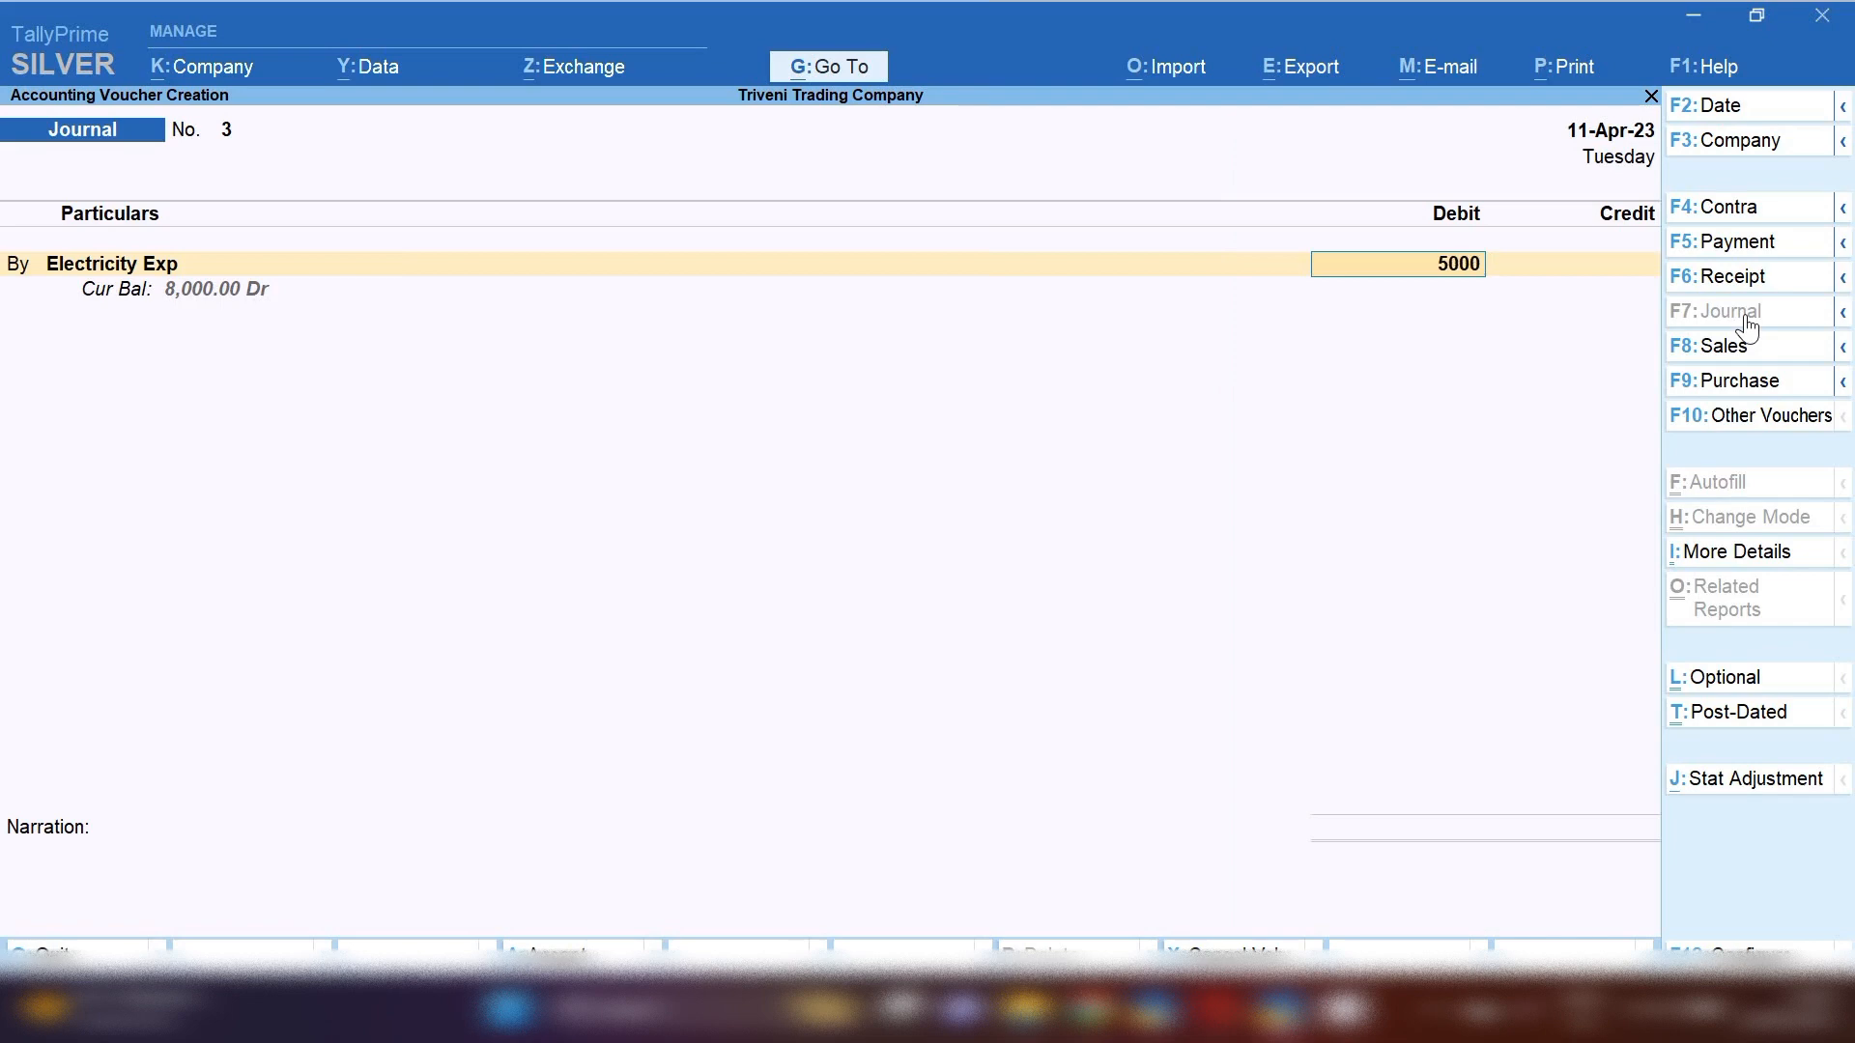
pyautogui.press('Return')
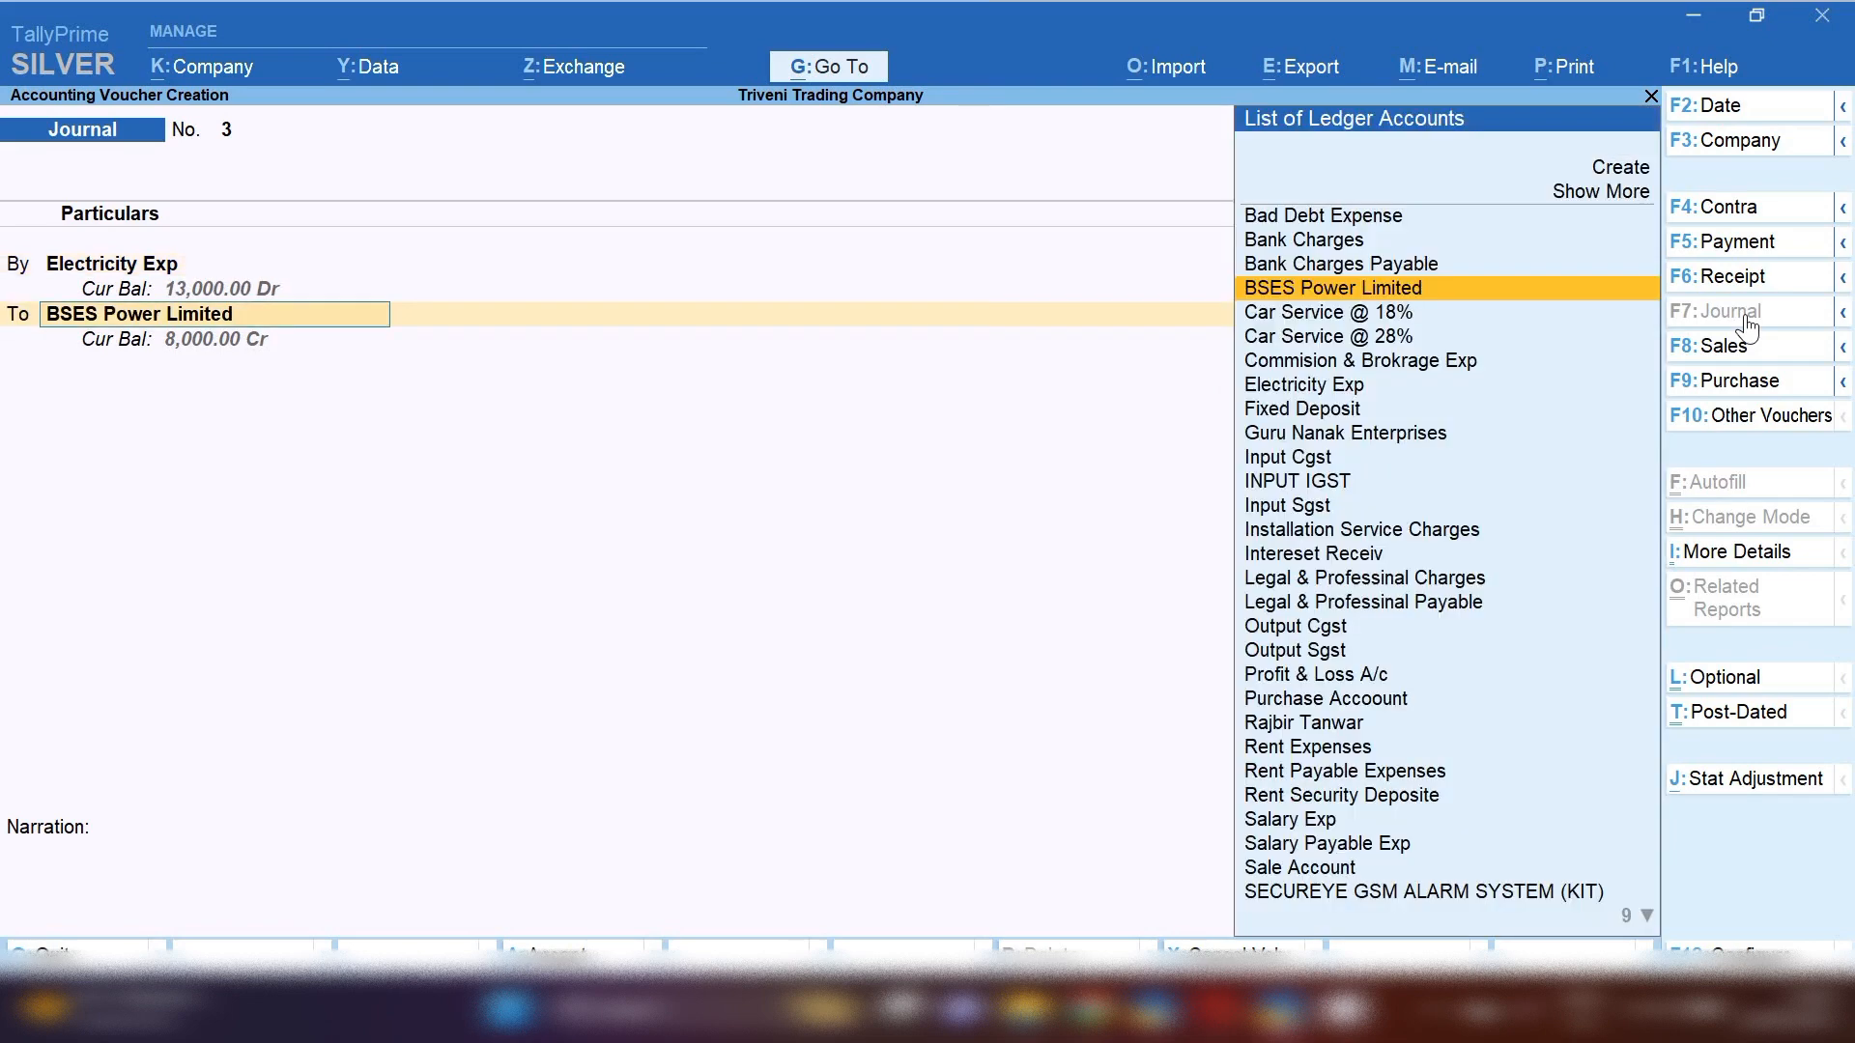
pyautogui.press('Return')
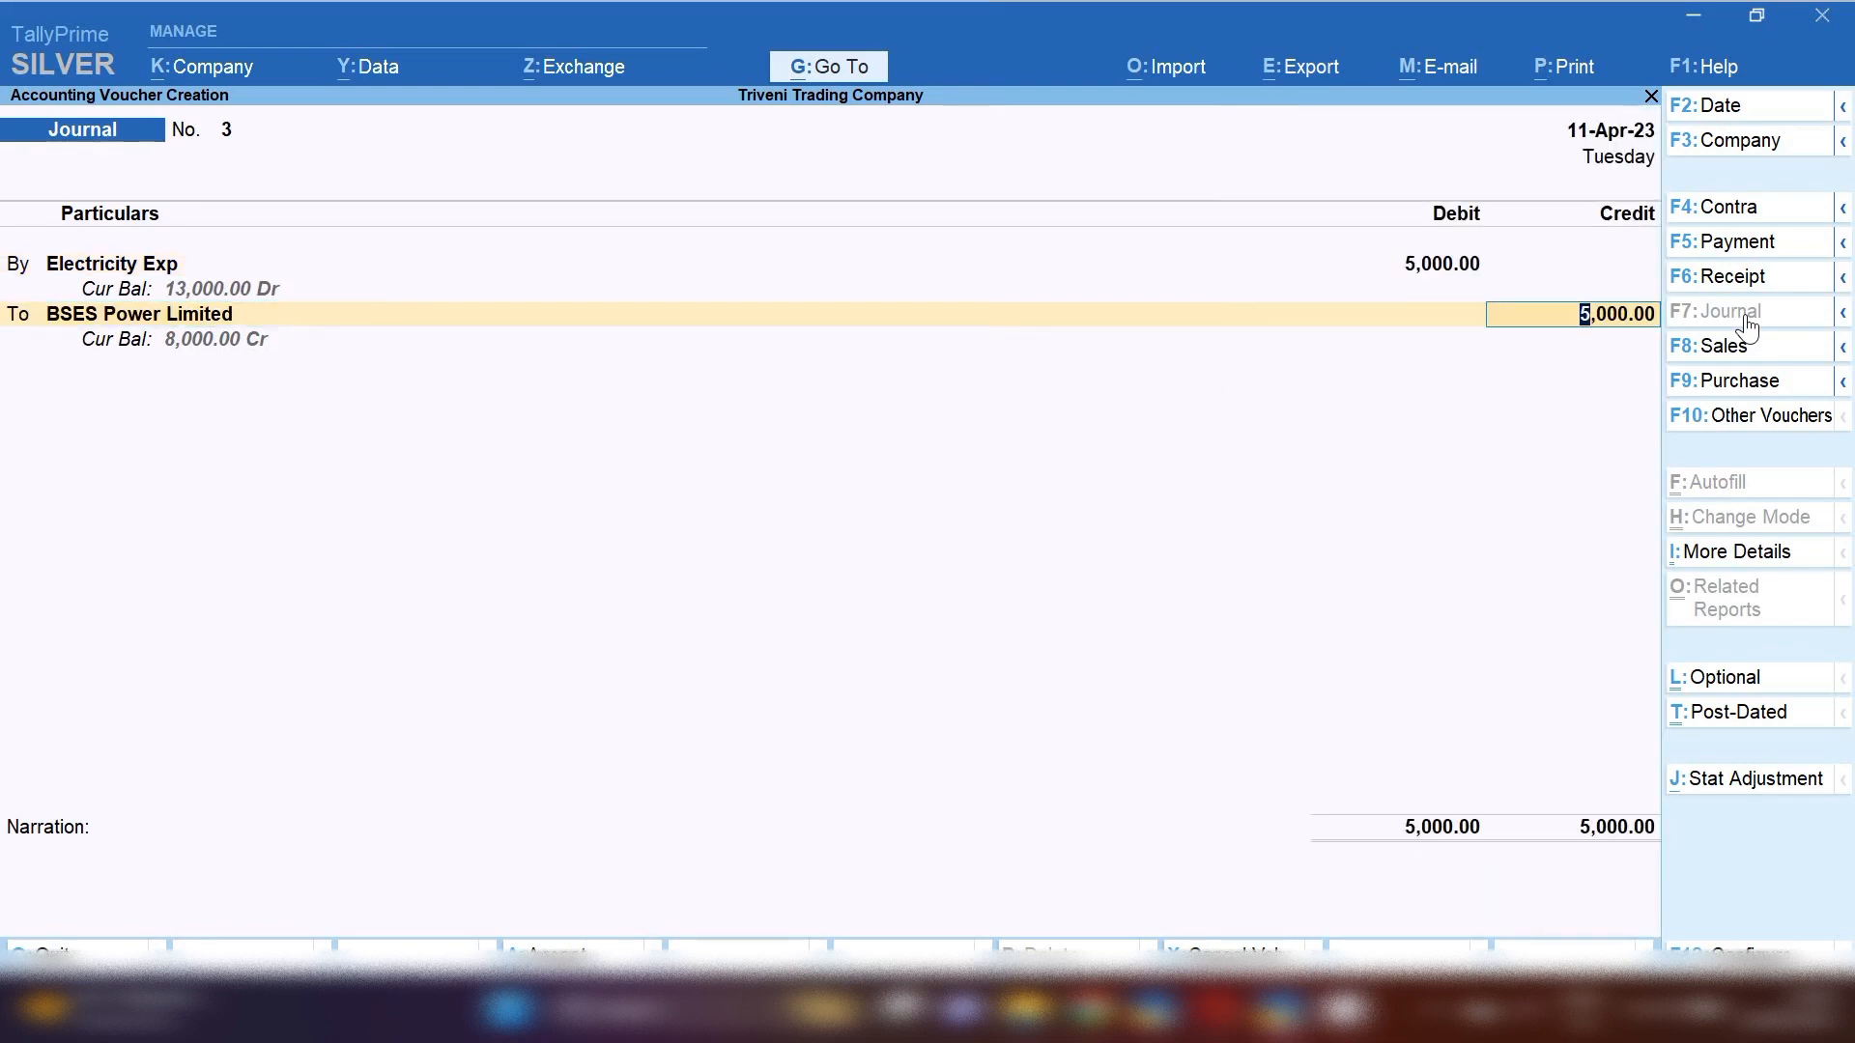
pyautogui.hotkey('ctrl', 'a')
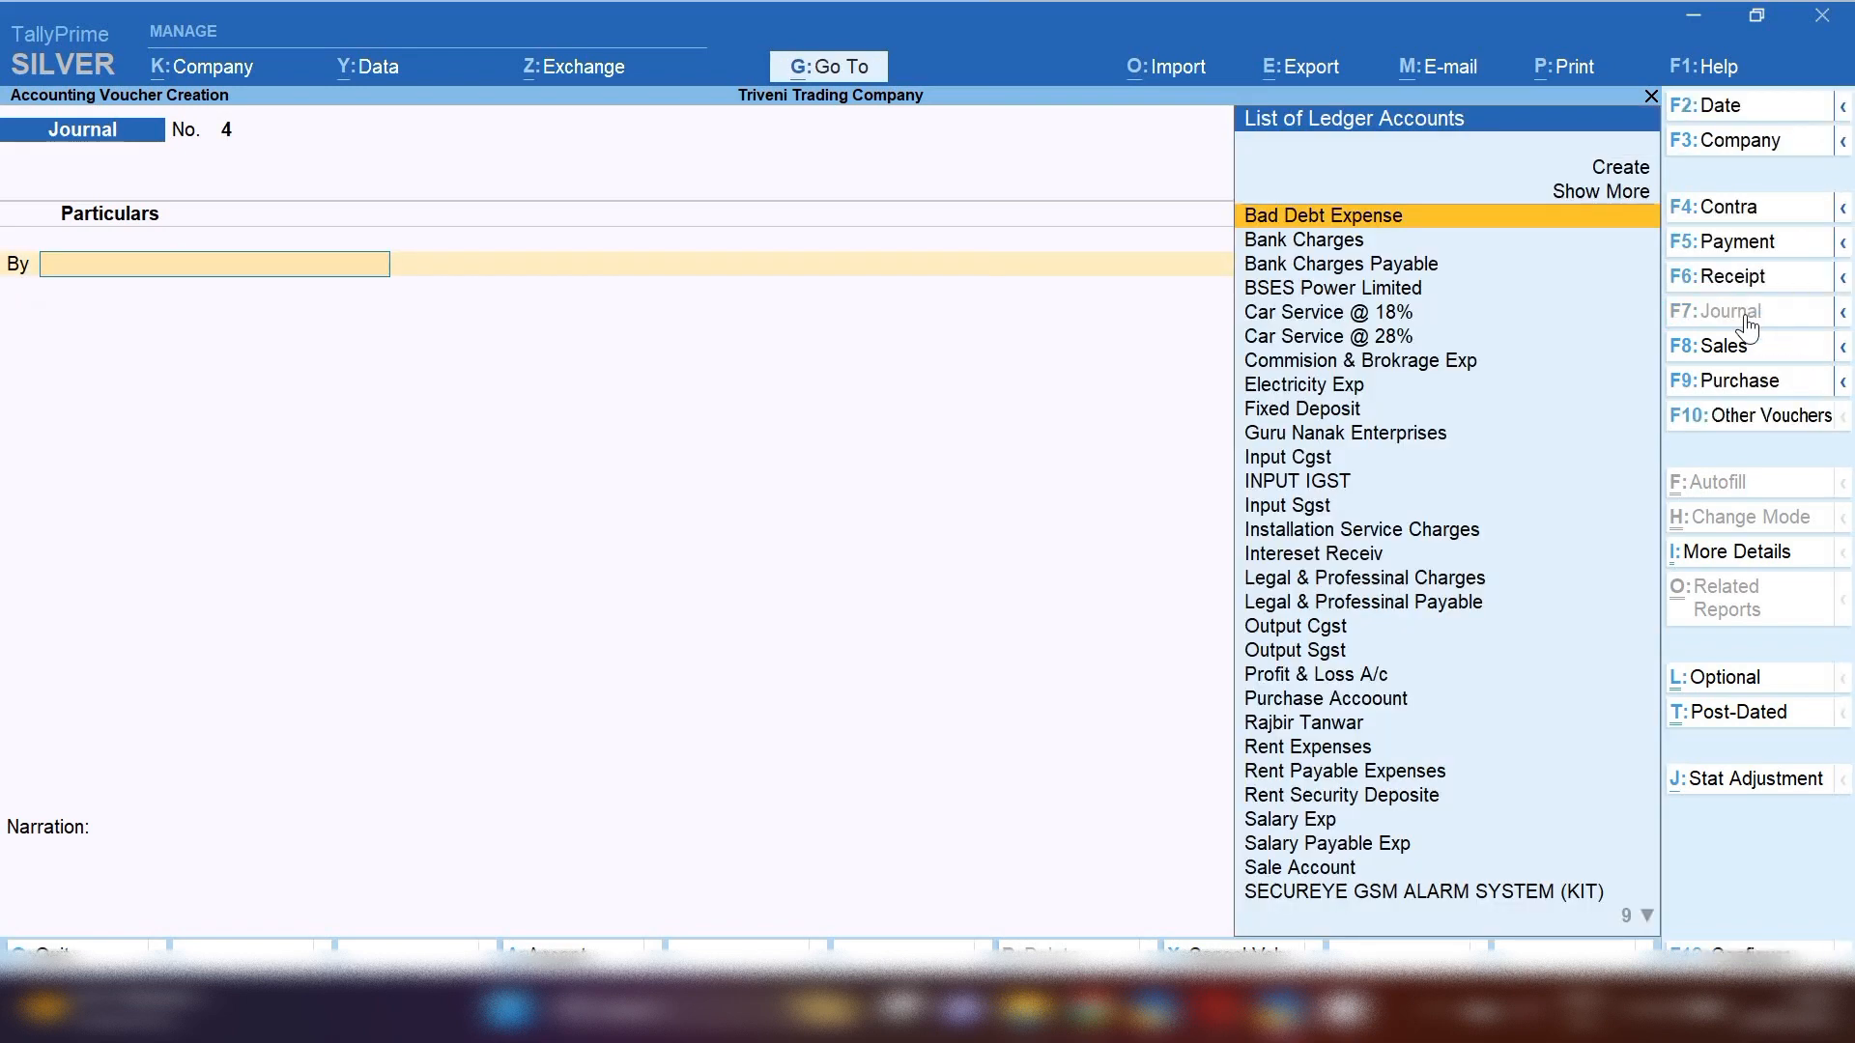
# Step: Open the ledger vouchers report for BSES Power Limited
pyautogui.click(829, 67)
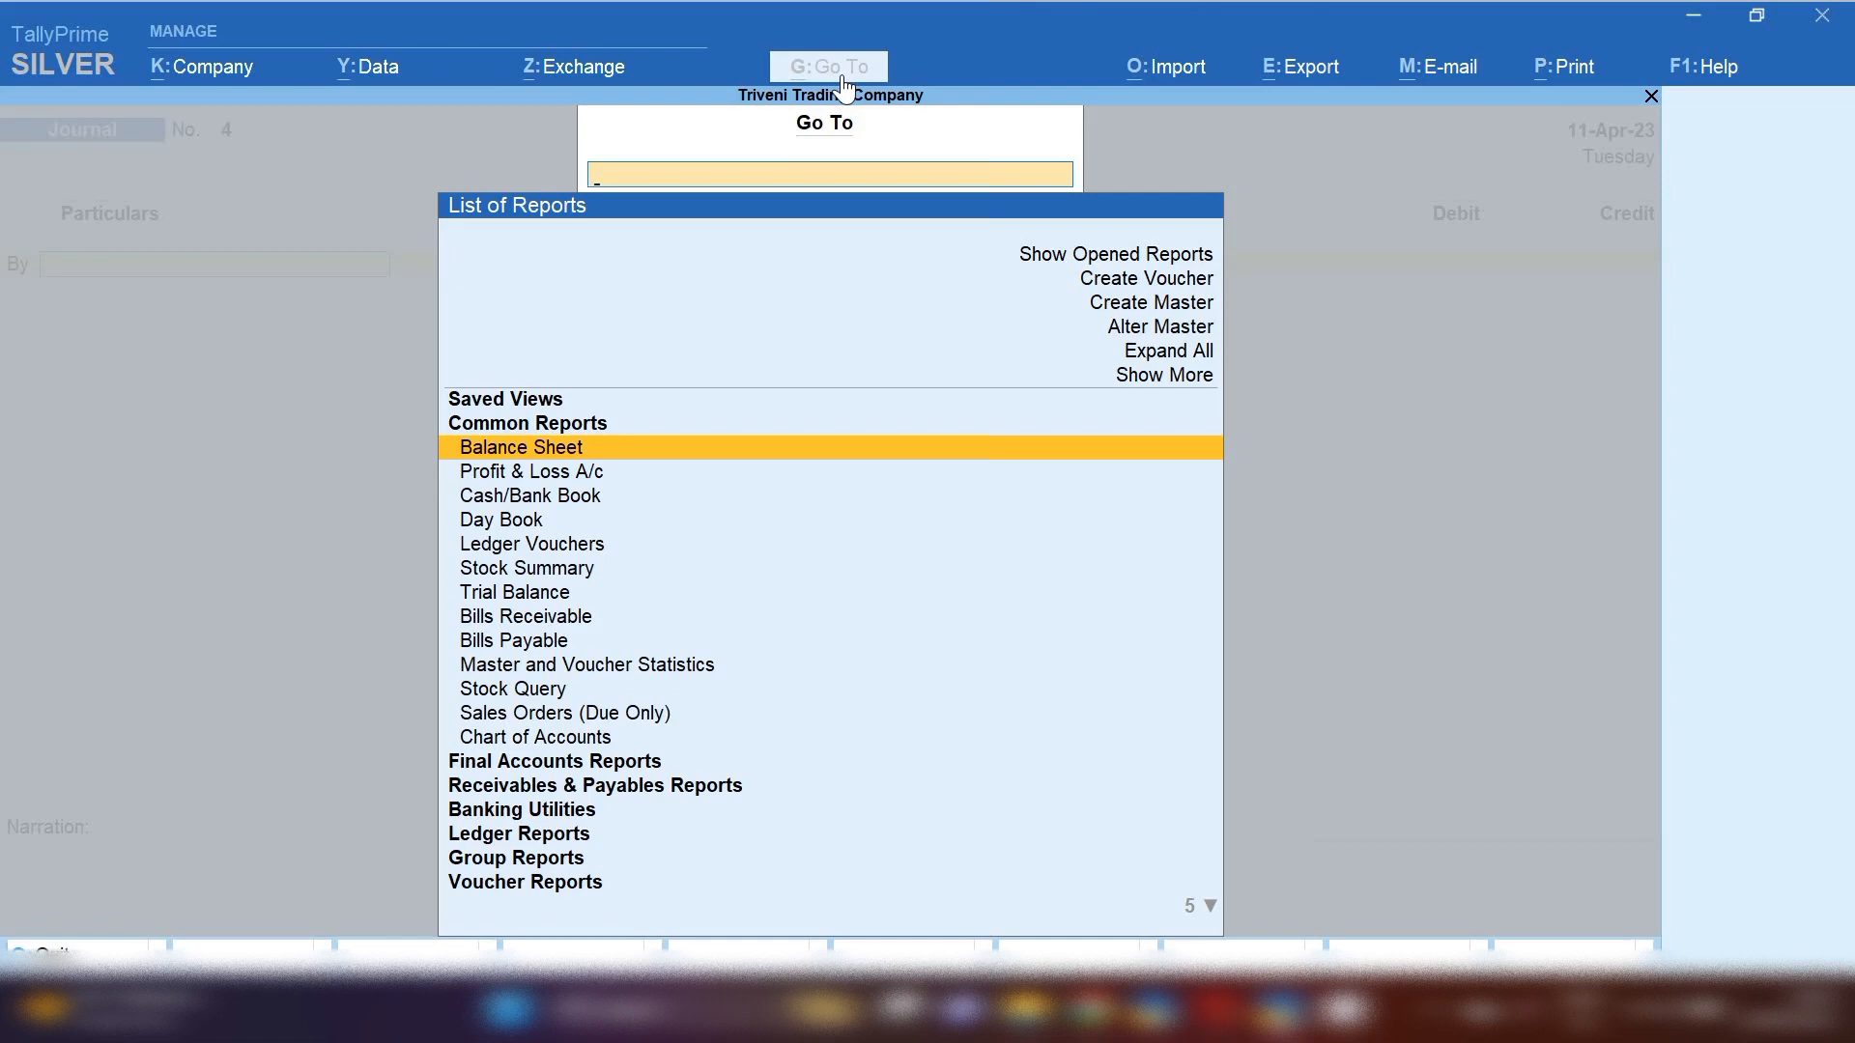
pyautogui.press('Down')
pyautogui.press('Down')
pyautogui.press('Down')
pyautogui.press('Down')
pyautogui.press('Down')
pyautogui.press('Down')
pyautogui.press('Down')
pyautogui.press('Down')
pyautogui.press('Down')
pyautogui.press('Down')
pyautogui.press('Down')
pyautogui.press('Down')
pyautogui.press('Down')
pyautogui.press('Down')
pyautogui.press('Down')
pyautogui.press('Down')
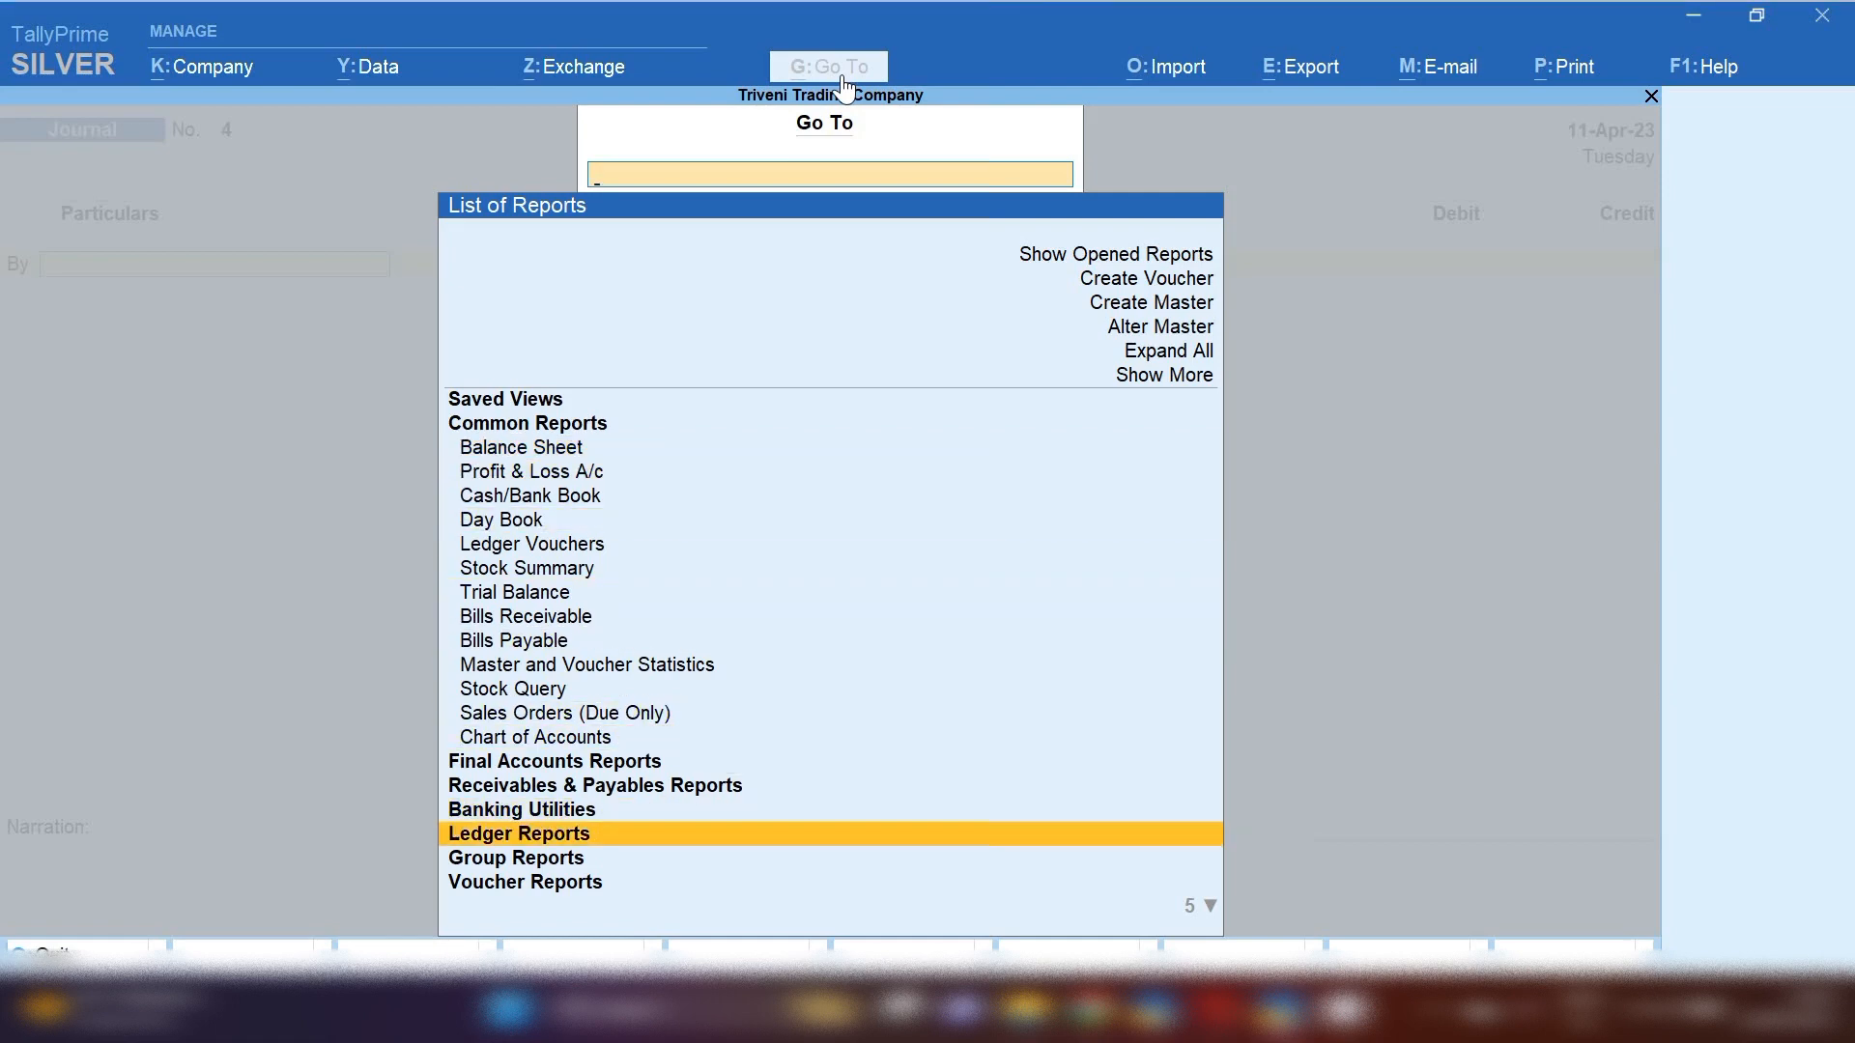
pyautogui.press('Return')
pyautogui.press('Return')
pyautogui.write('bse')
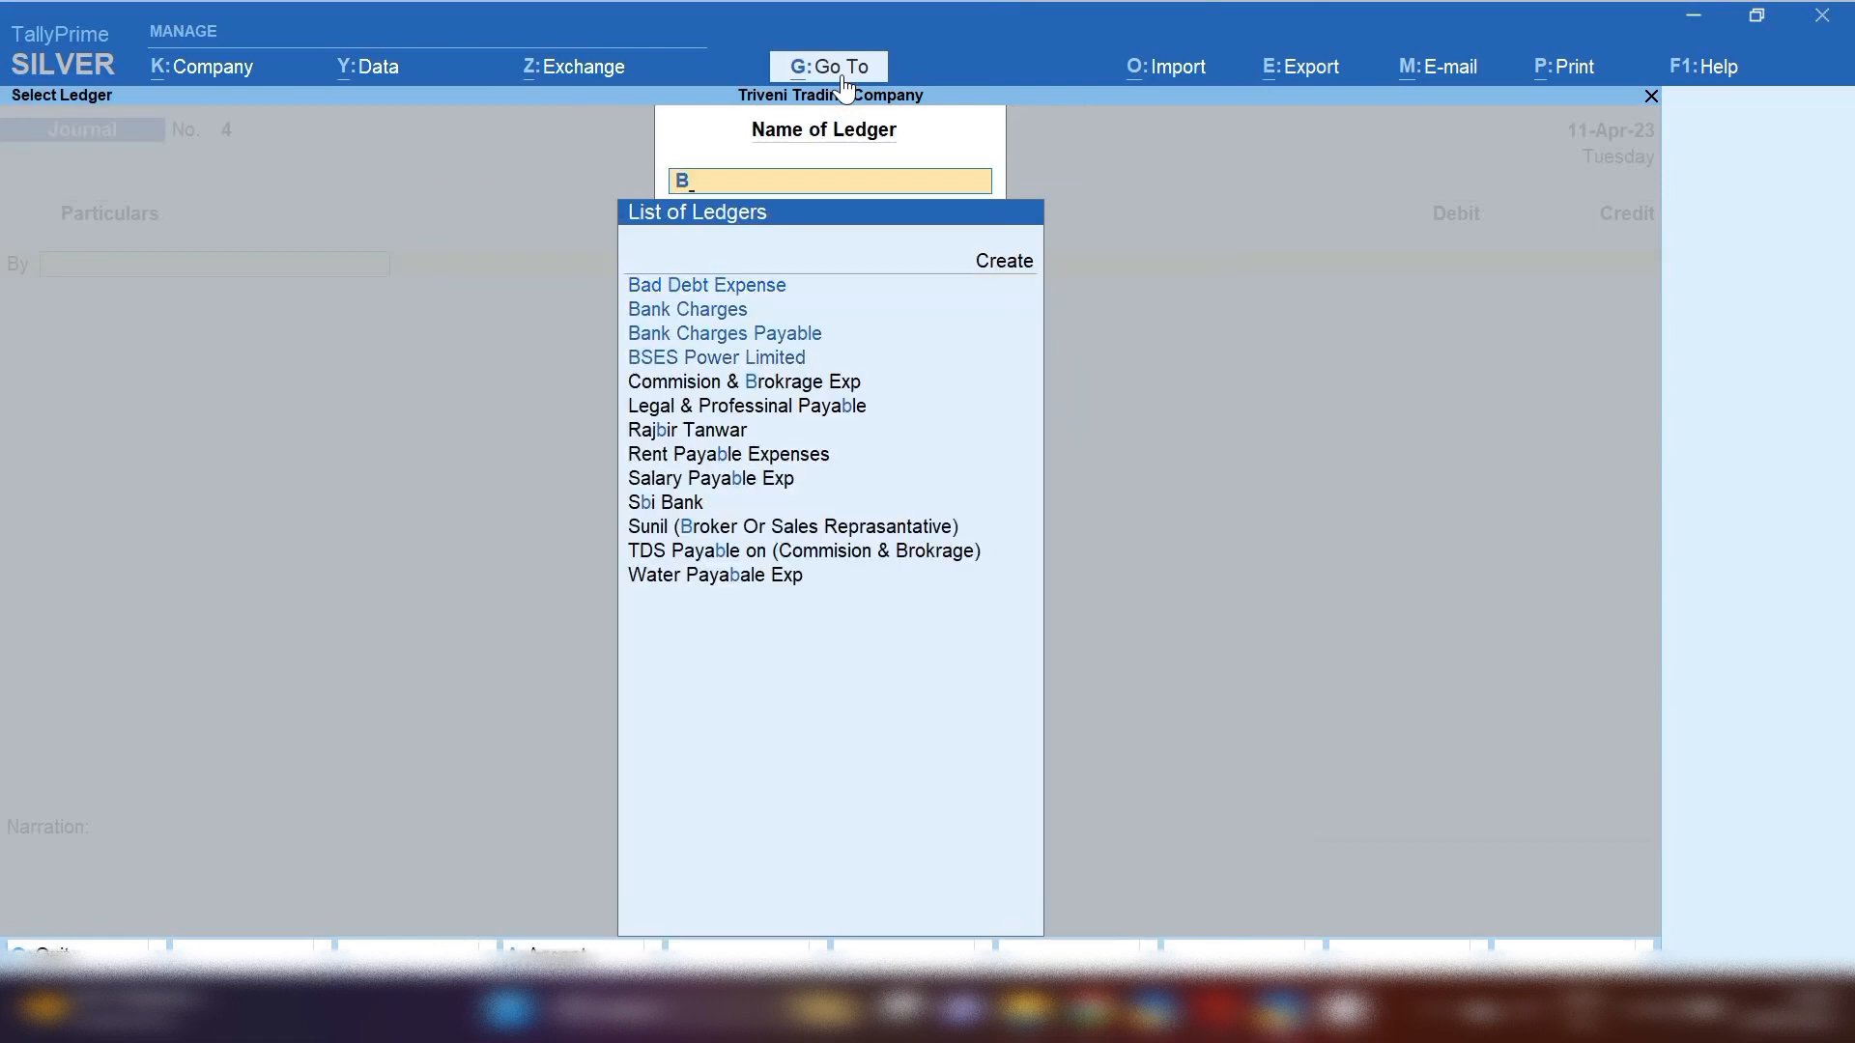
pyautogui.press('Return')
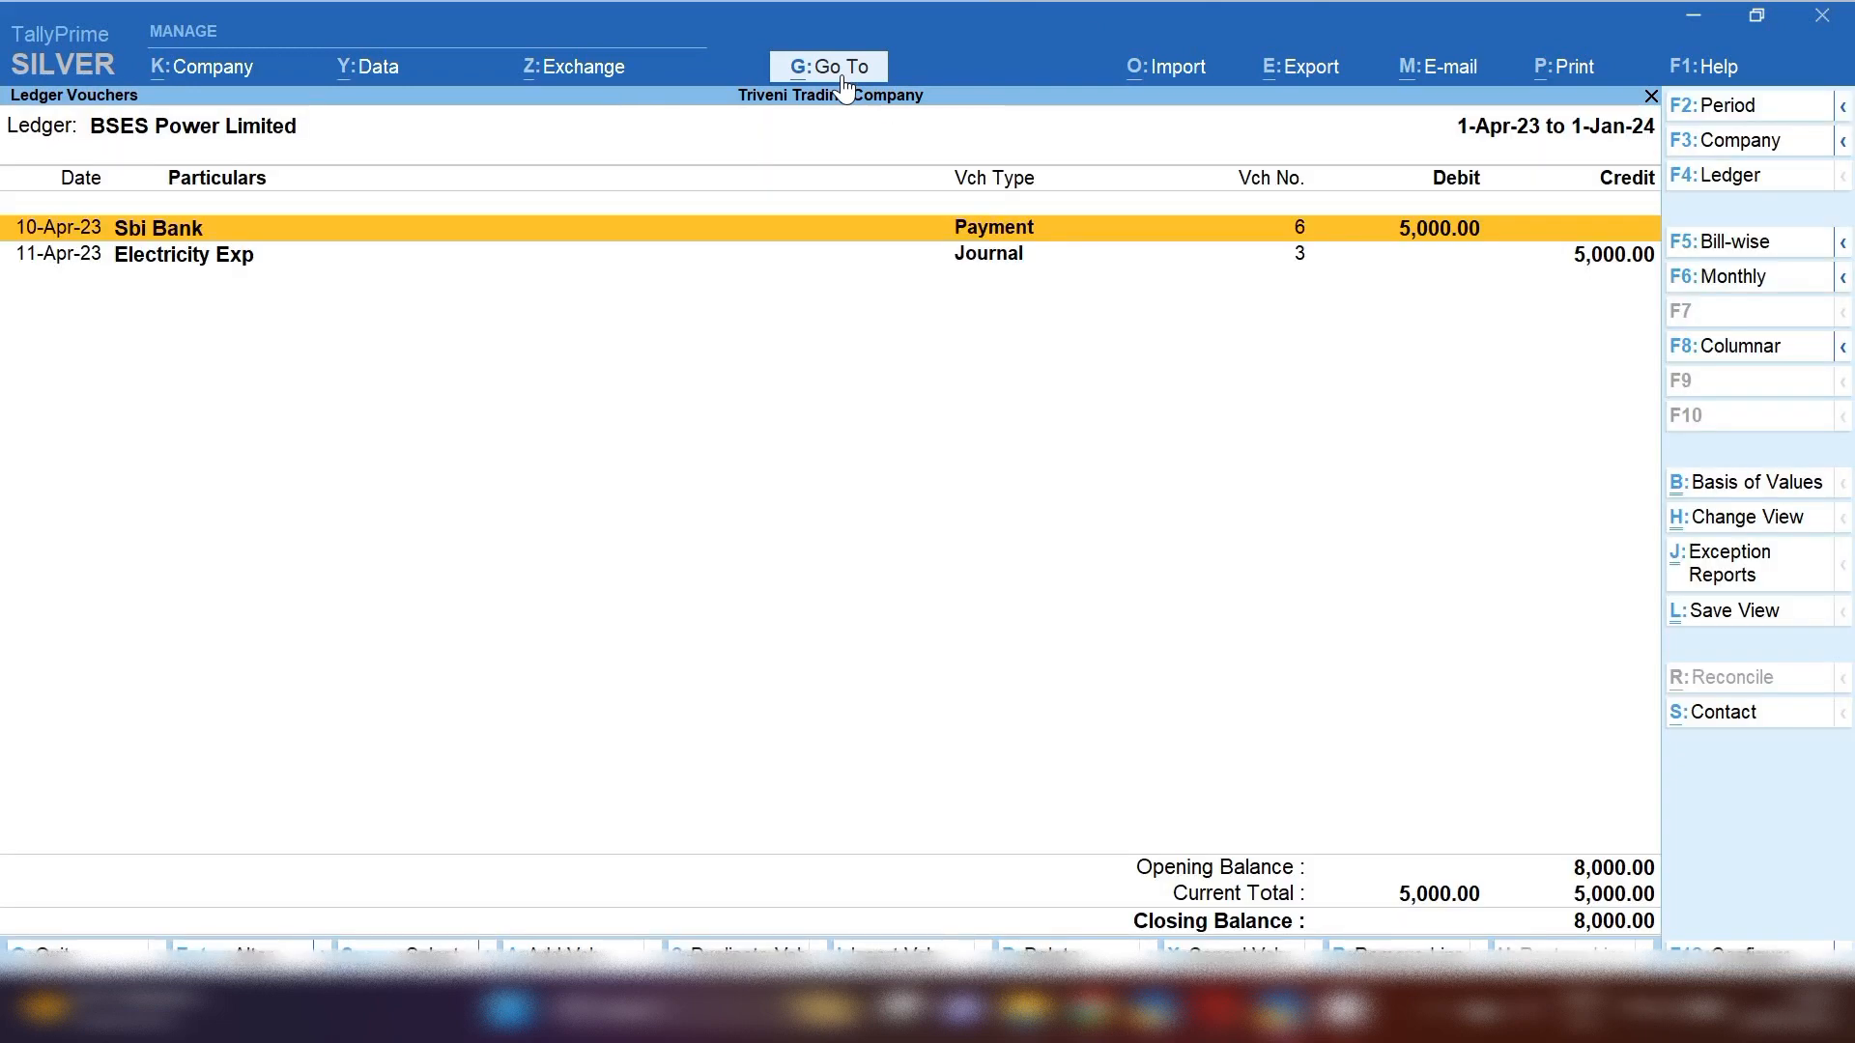
# Step: Change the start of the ledger report's period to 1-4-22, keeping 1-Jan-24 as its end
pyautogui.press('F2')
pyautogui.write('1-4-22')
pyautogui.press('Return')
pyautogui.press('Return')
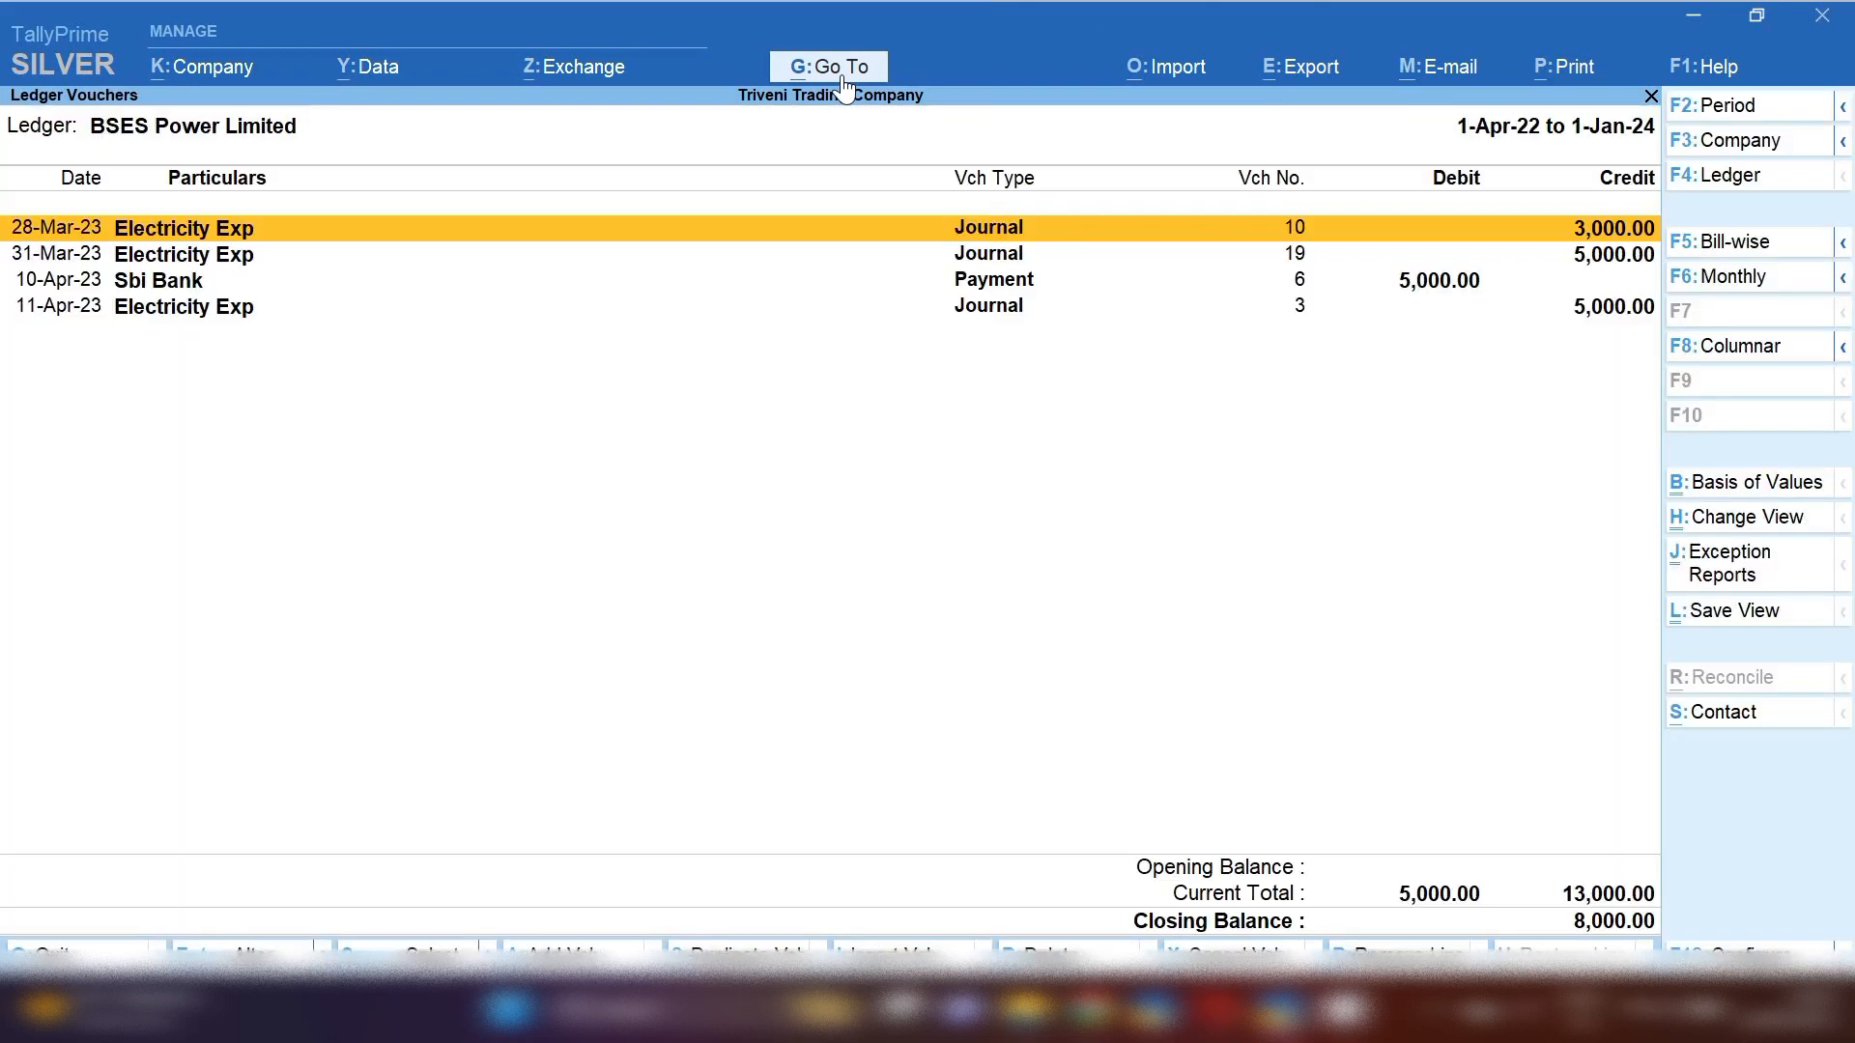
# Step: Delete the 28-Mar-23 Electricity Exp journal entry of 3,000.00 from the BSES Power Limited ledger
pyautogui.press('Down')
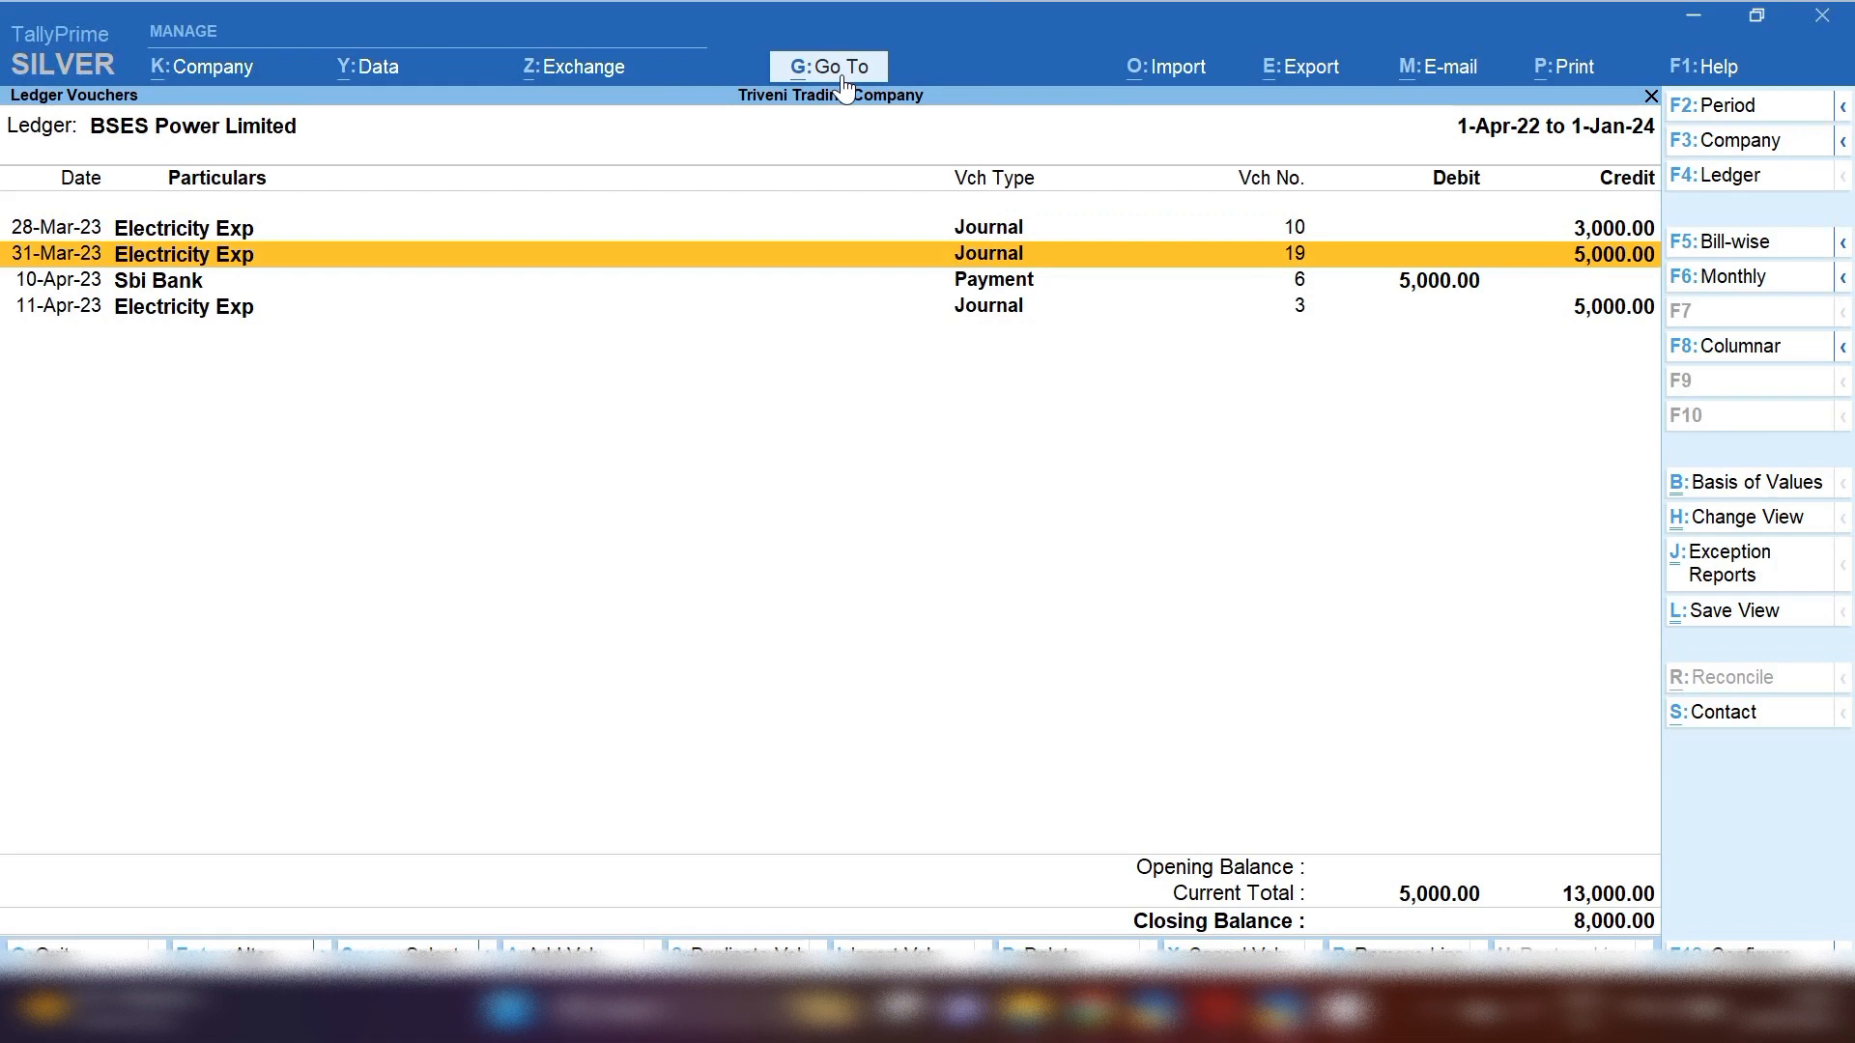
pyautogui.press('Up')
pyautogui.hotkey('alt', 'd')
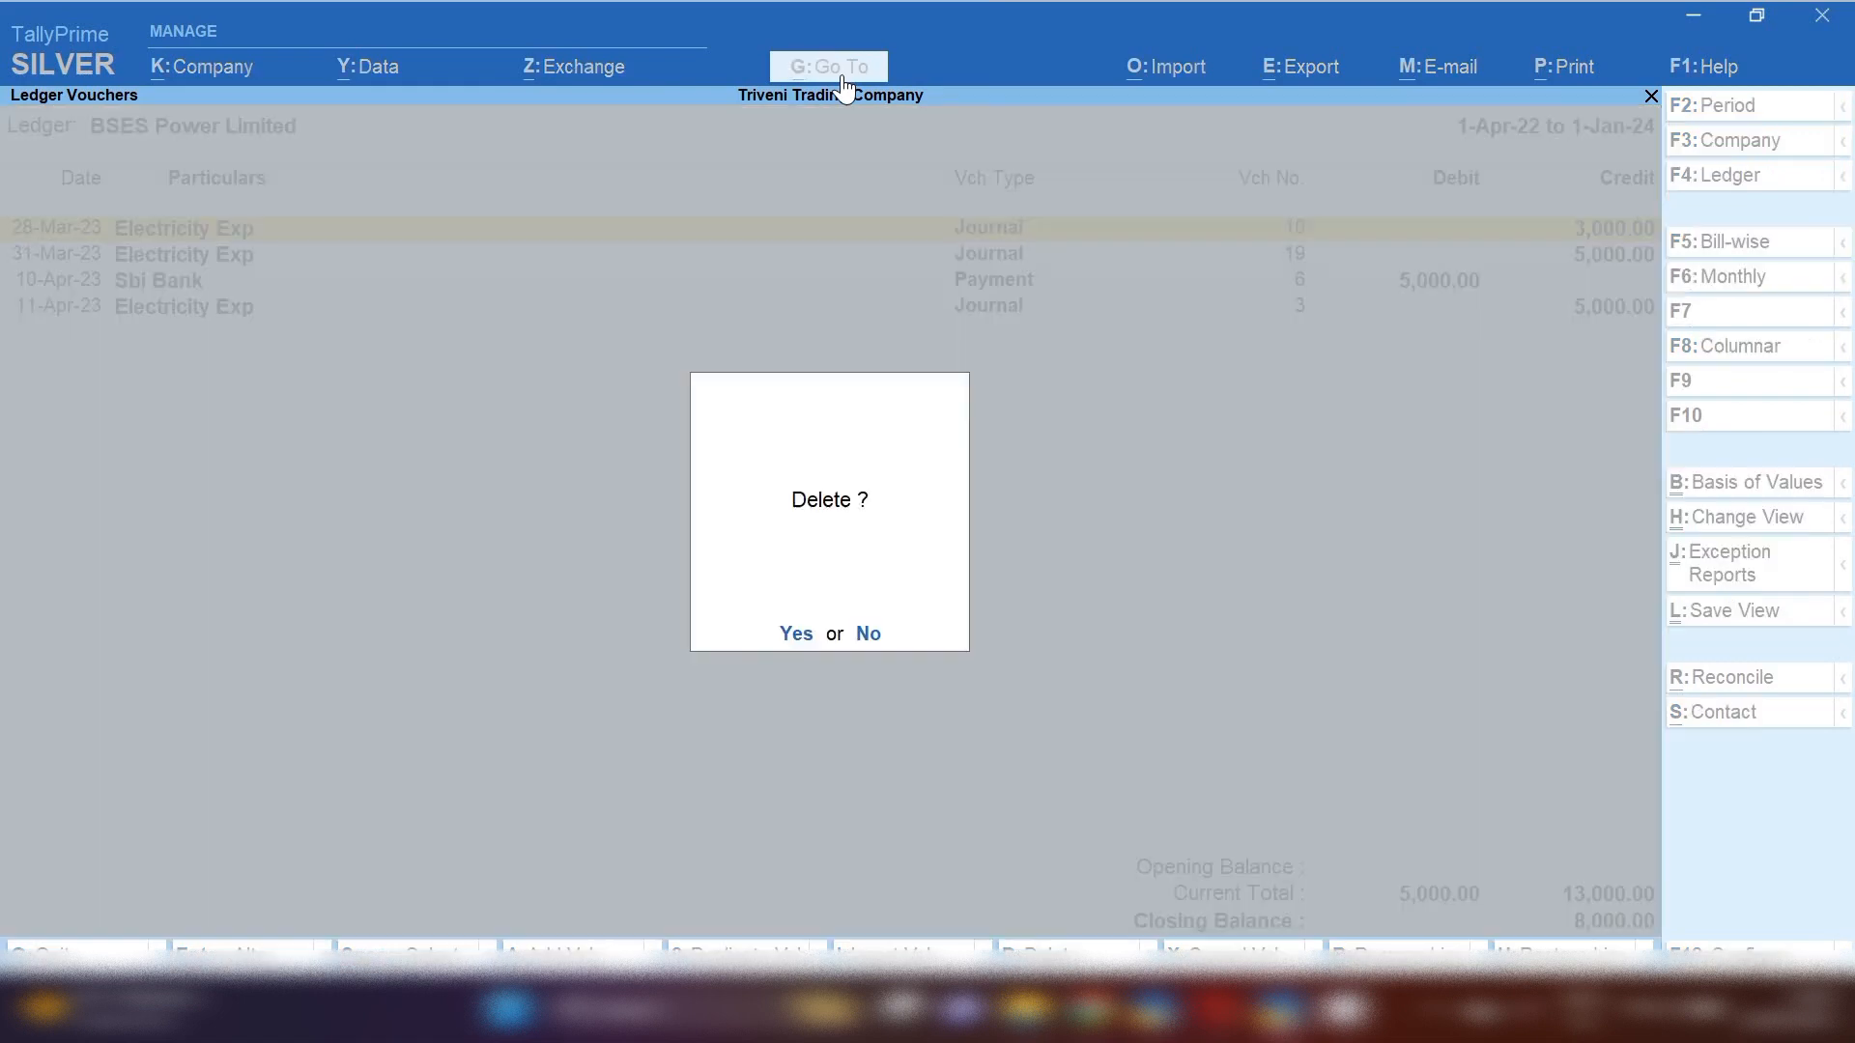
pyautogui.press('y')
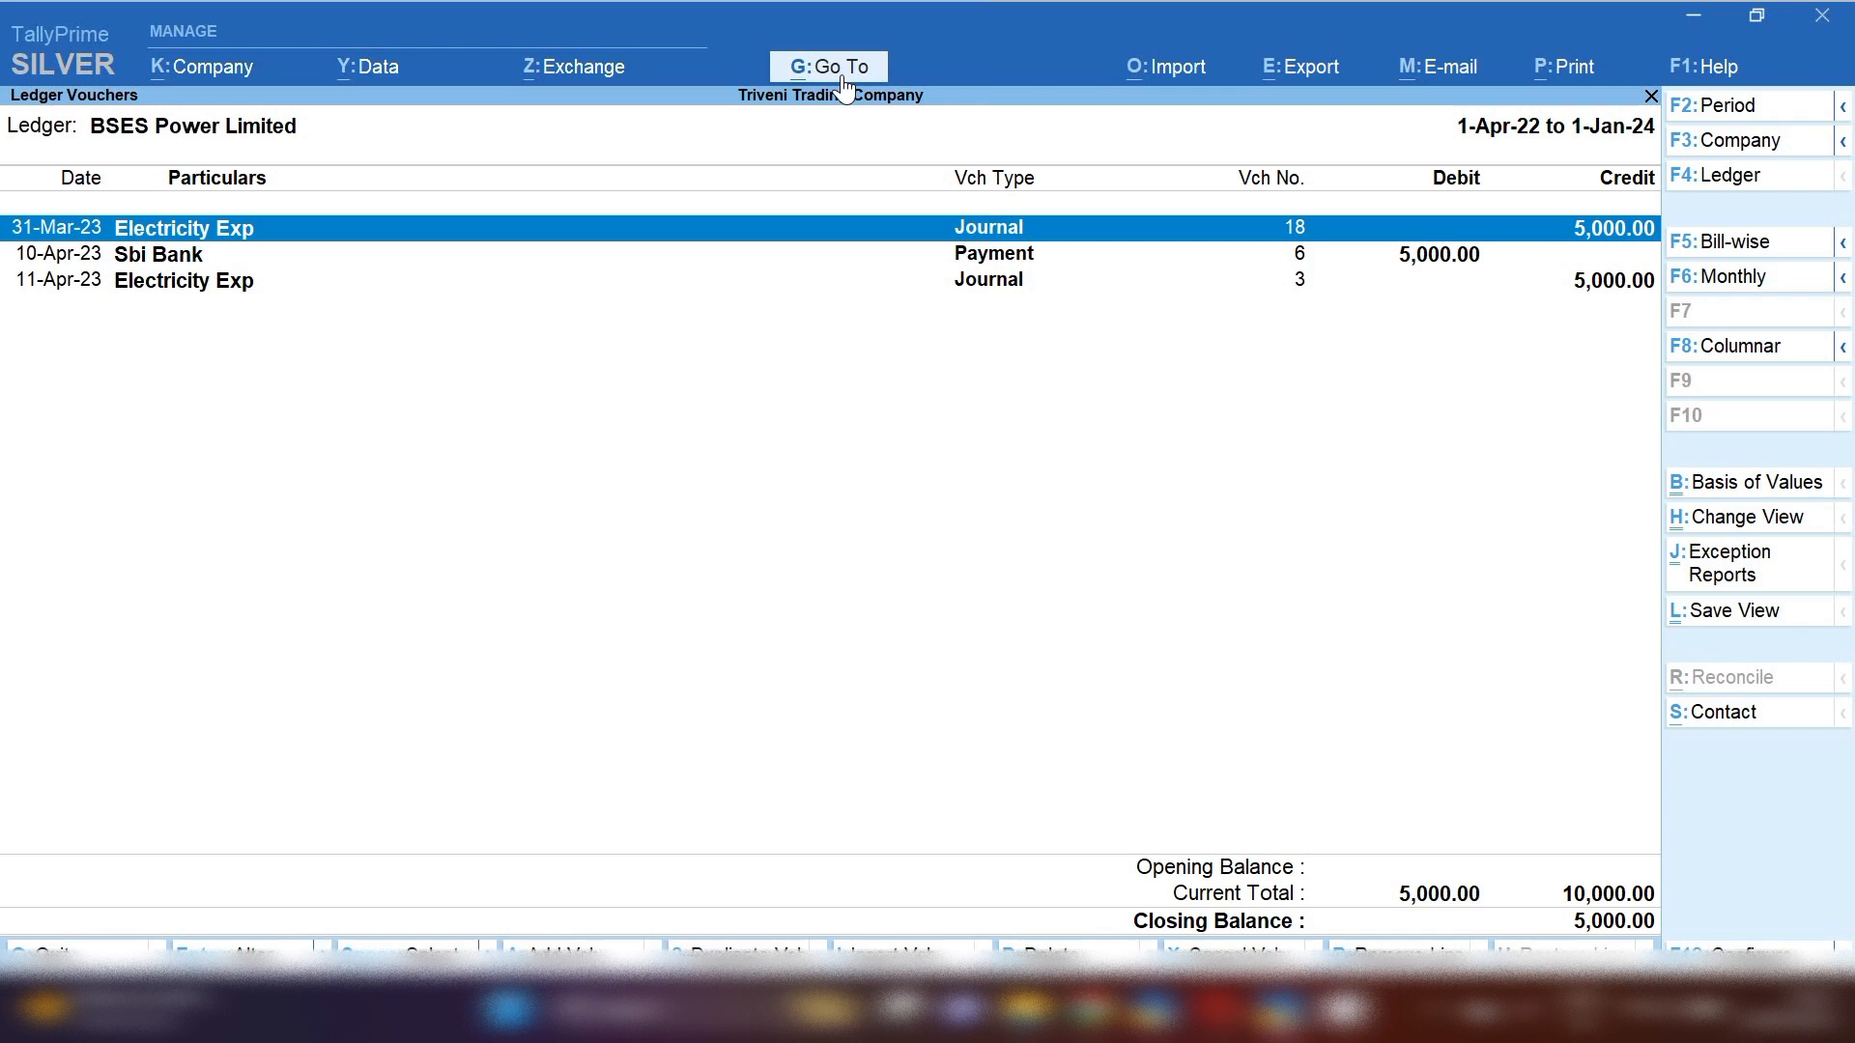
# Step: Mark the 31-Mar-23 journal, 10-Apr-23 Sbi Bank payment and 11-Apr-23 journal lines in the ledger report
pyautogui.press('Down')
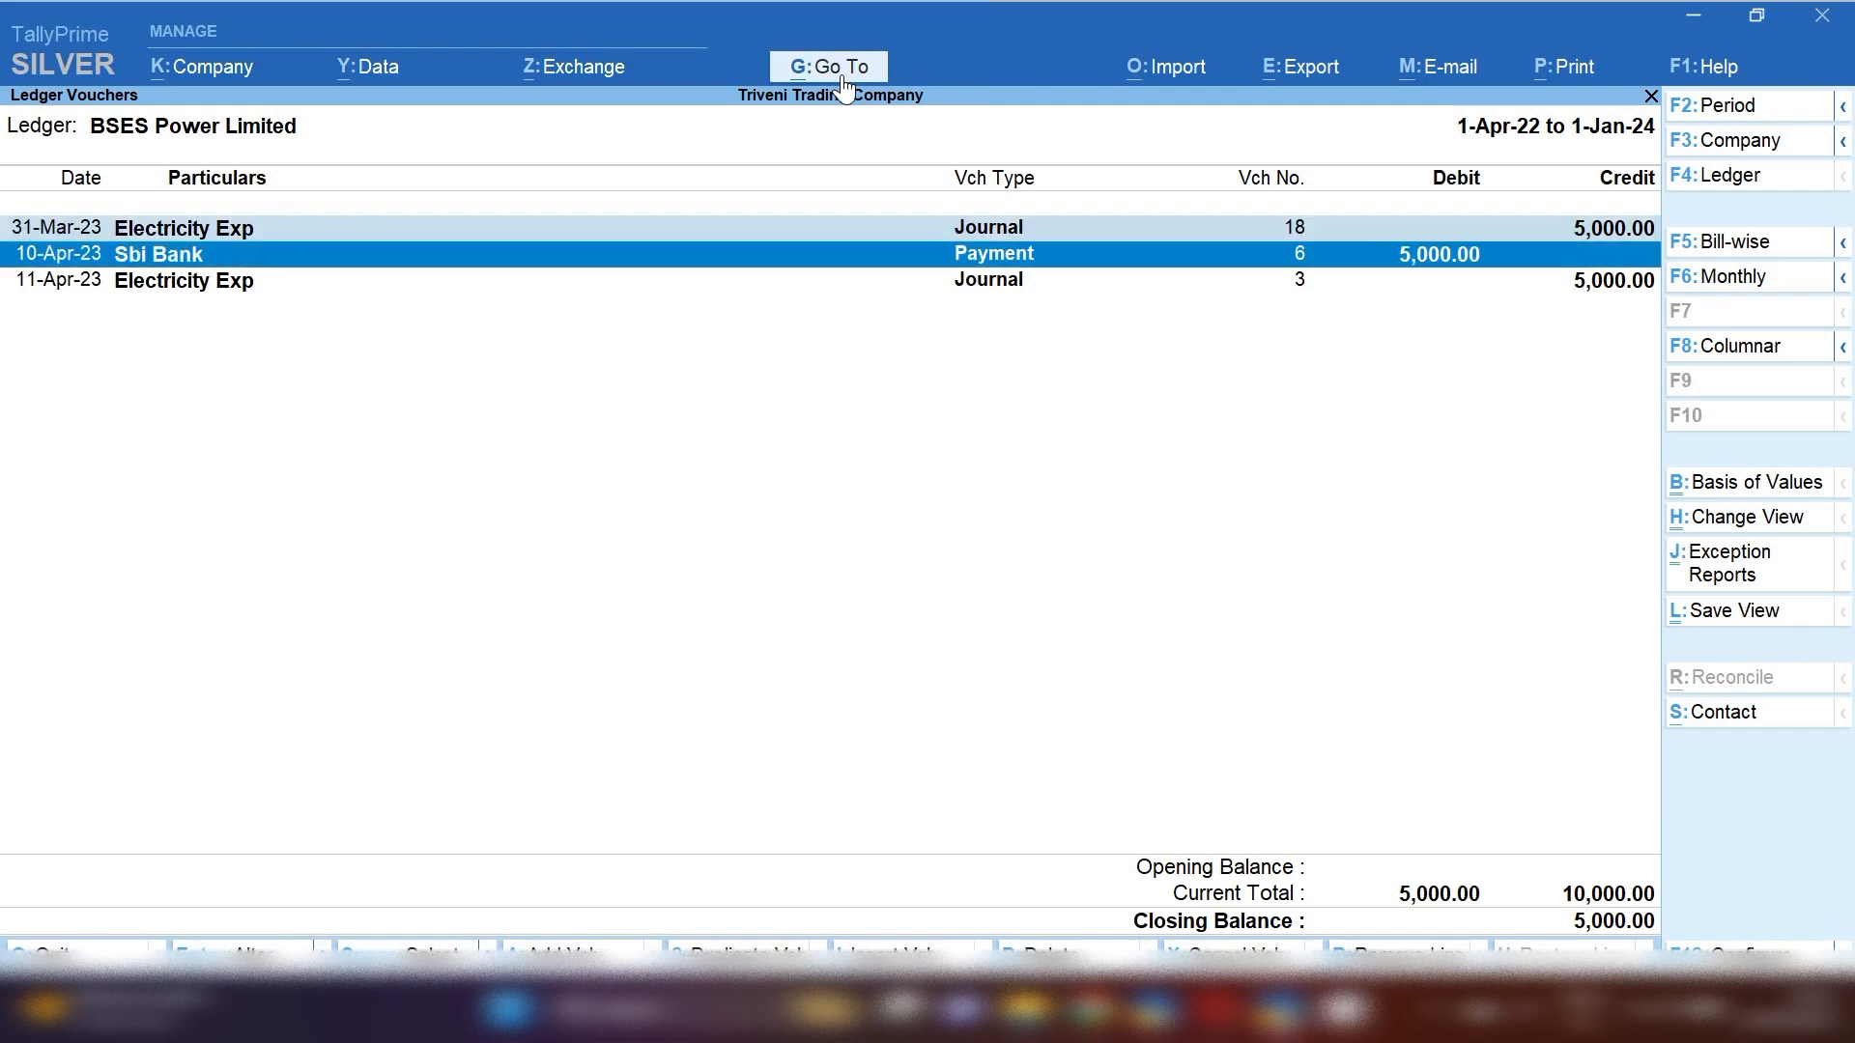
pyautogui.press('Up')
pyautogui.press('Down')
pyautogui.press('Down')
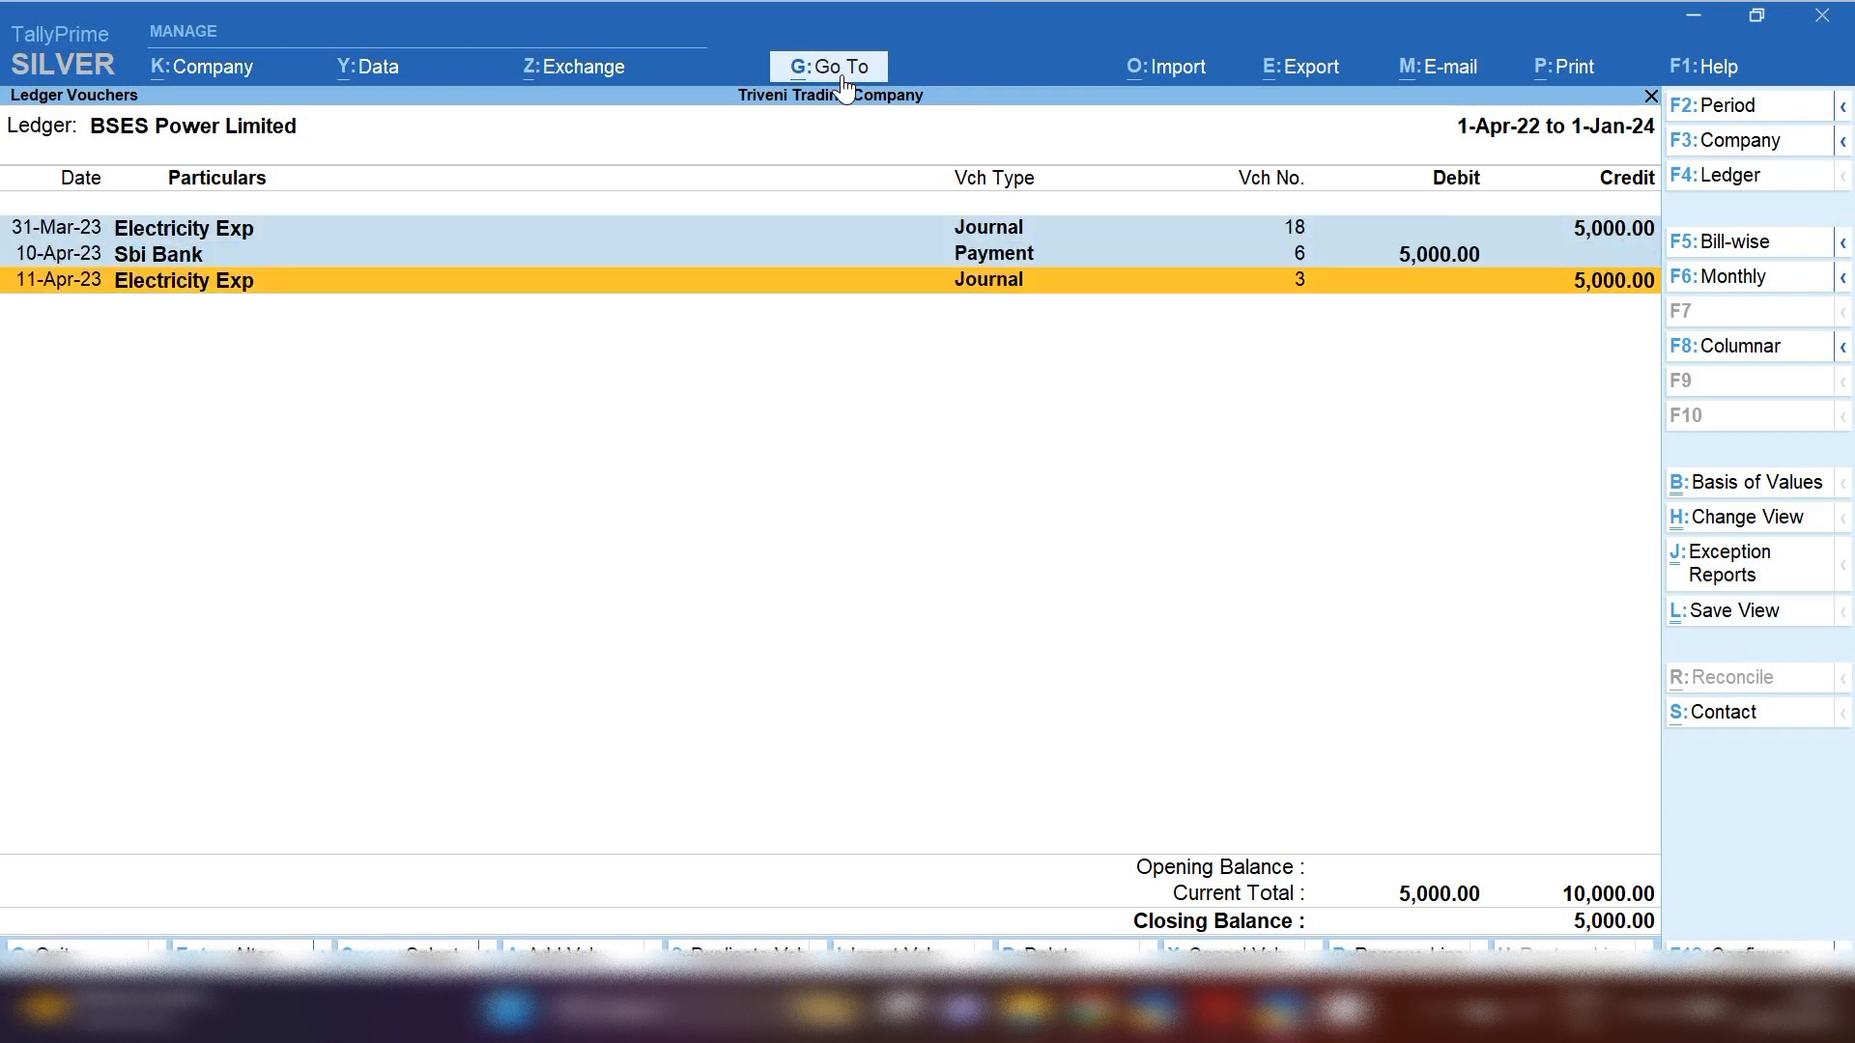
pyautogui.press('space')
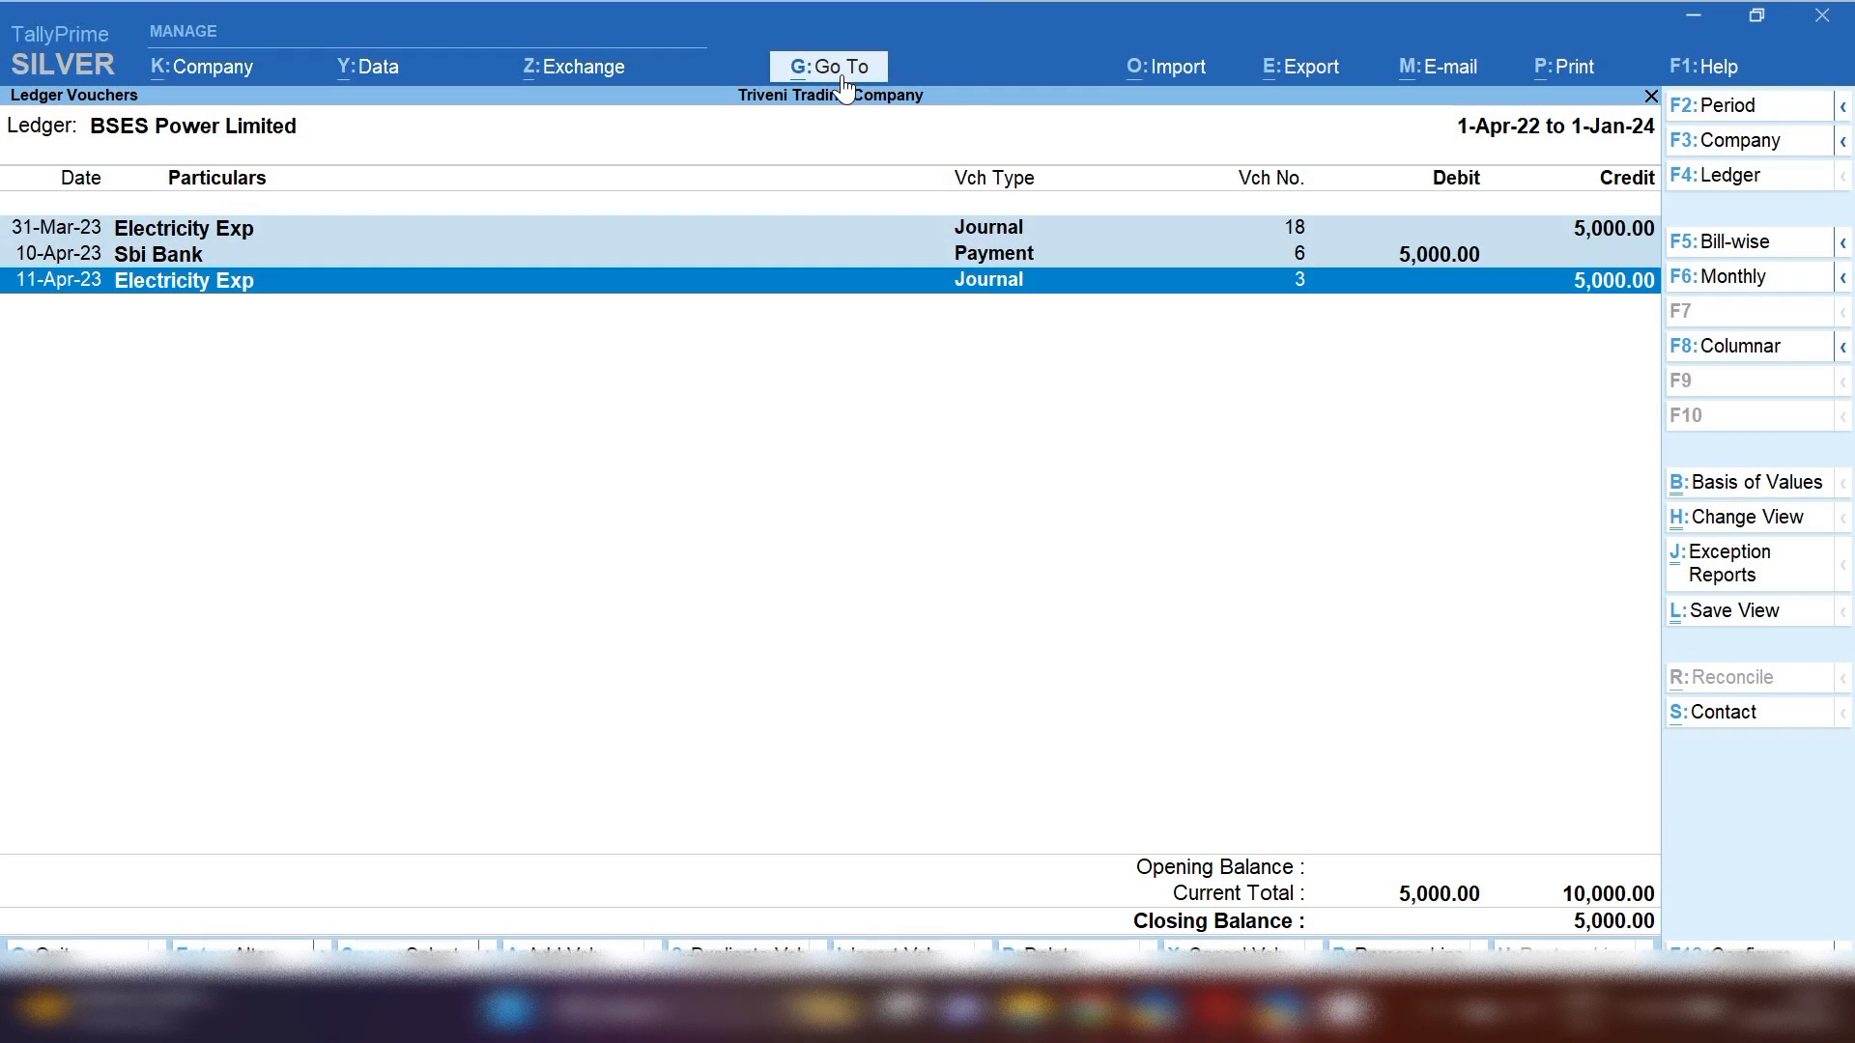
# Step: Add a journal voucher from the ledger report, debiting BSES Power Limited 5,000 with New Ref as the bill-wise reference type
pyautogui.hotkey('alt', 'a')
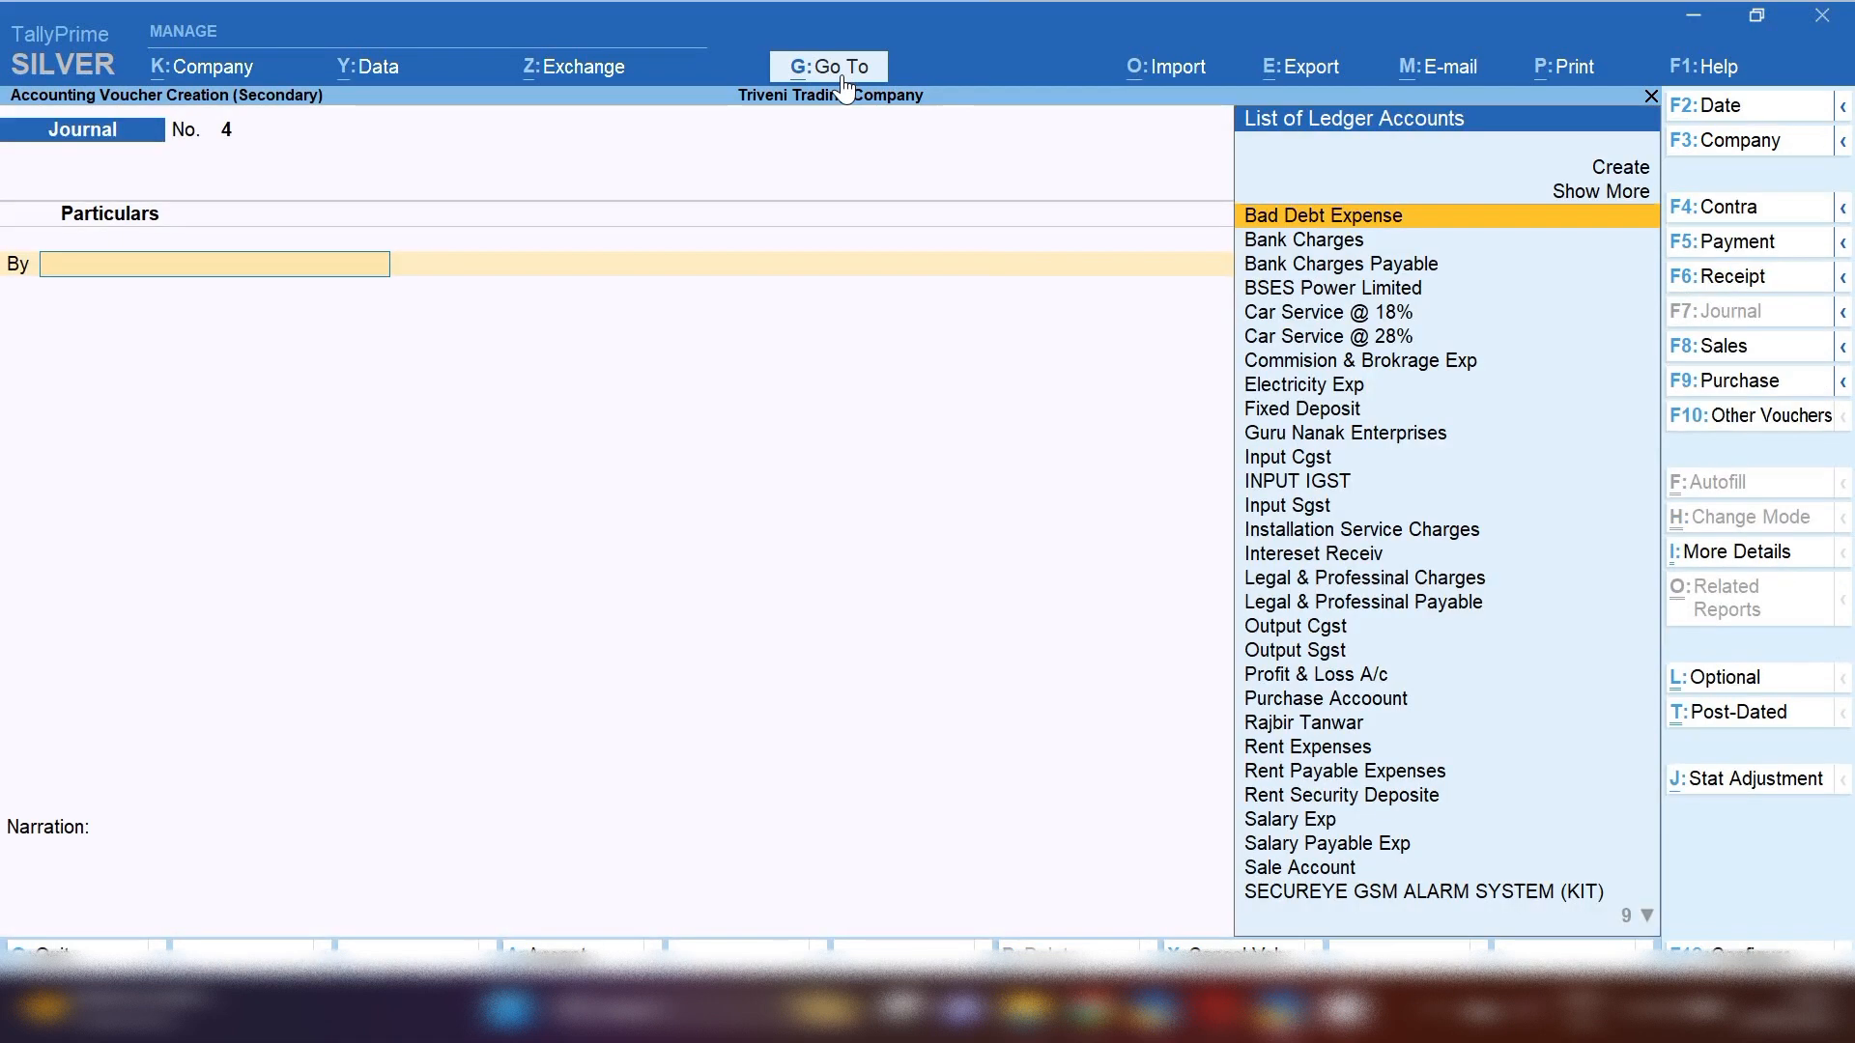
pyautogui.write('Bse')
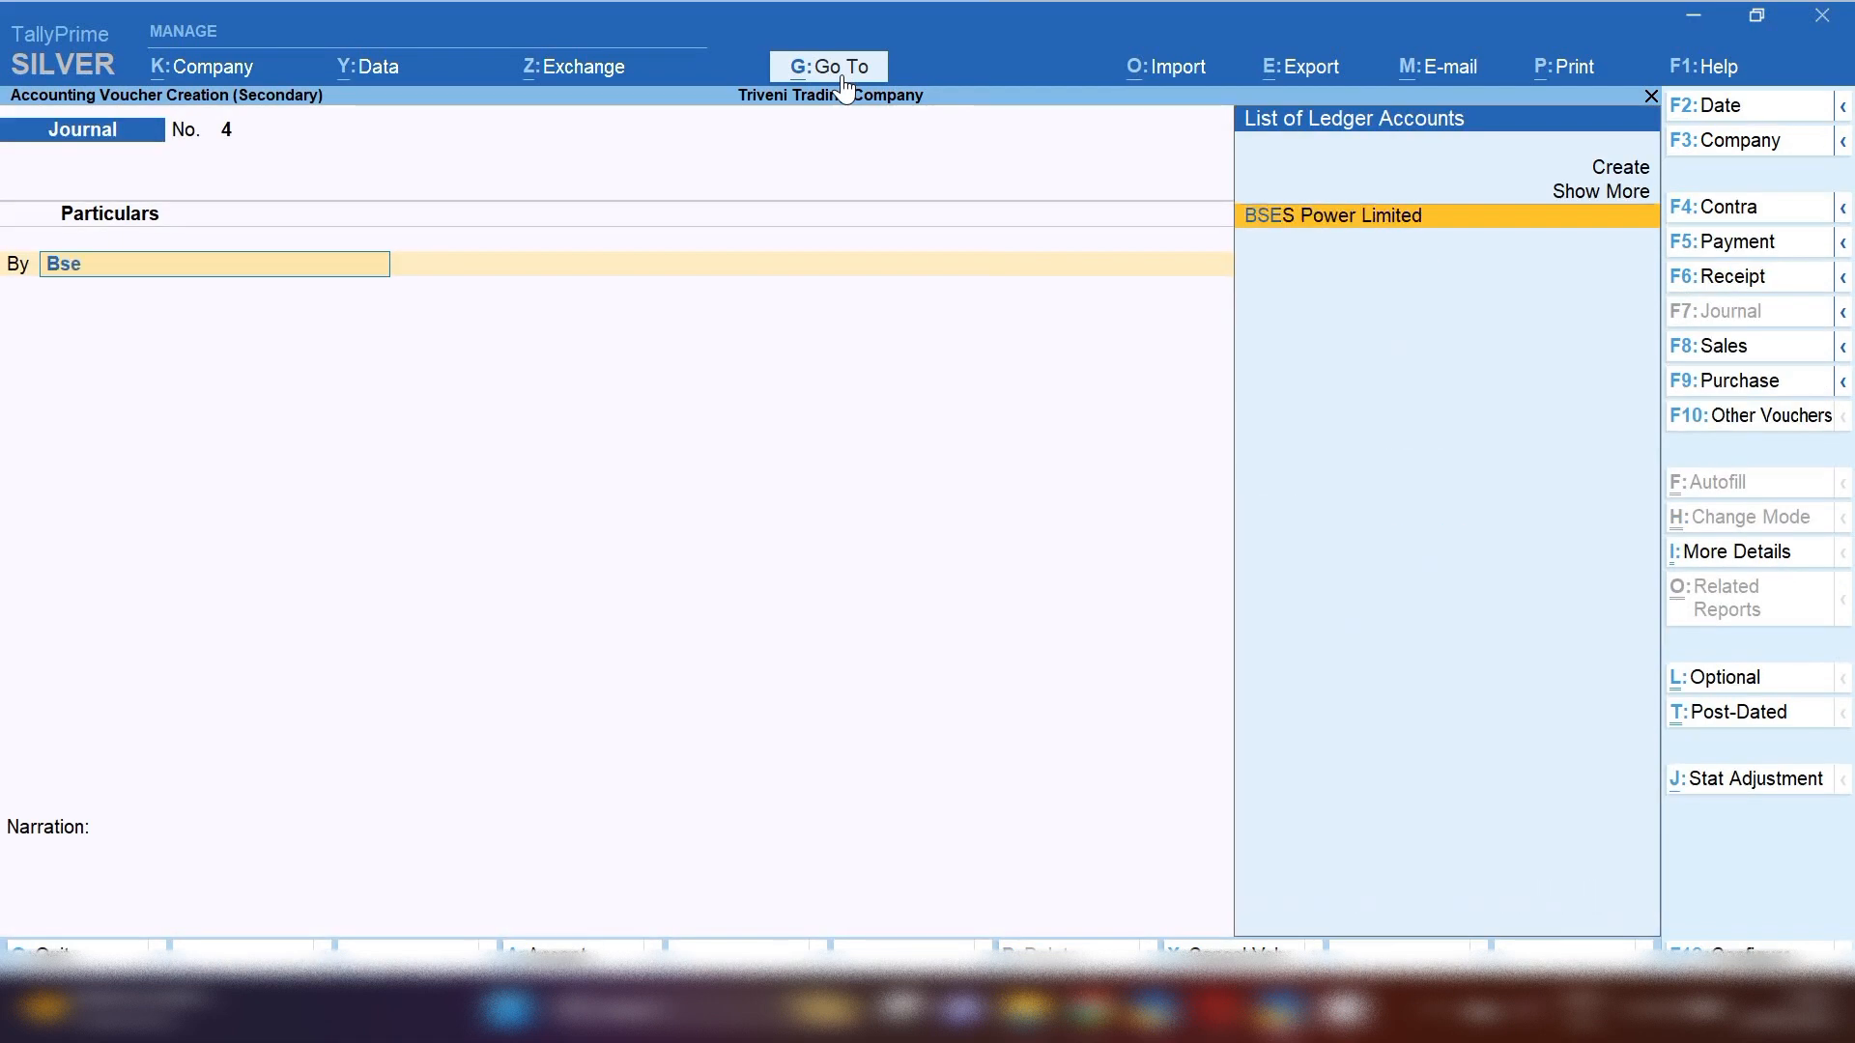
pyautogui.press('Return')
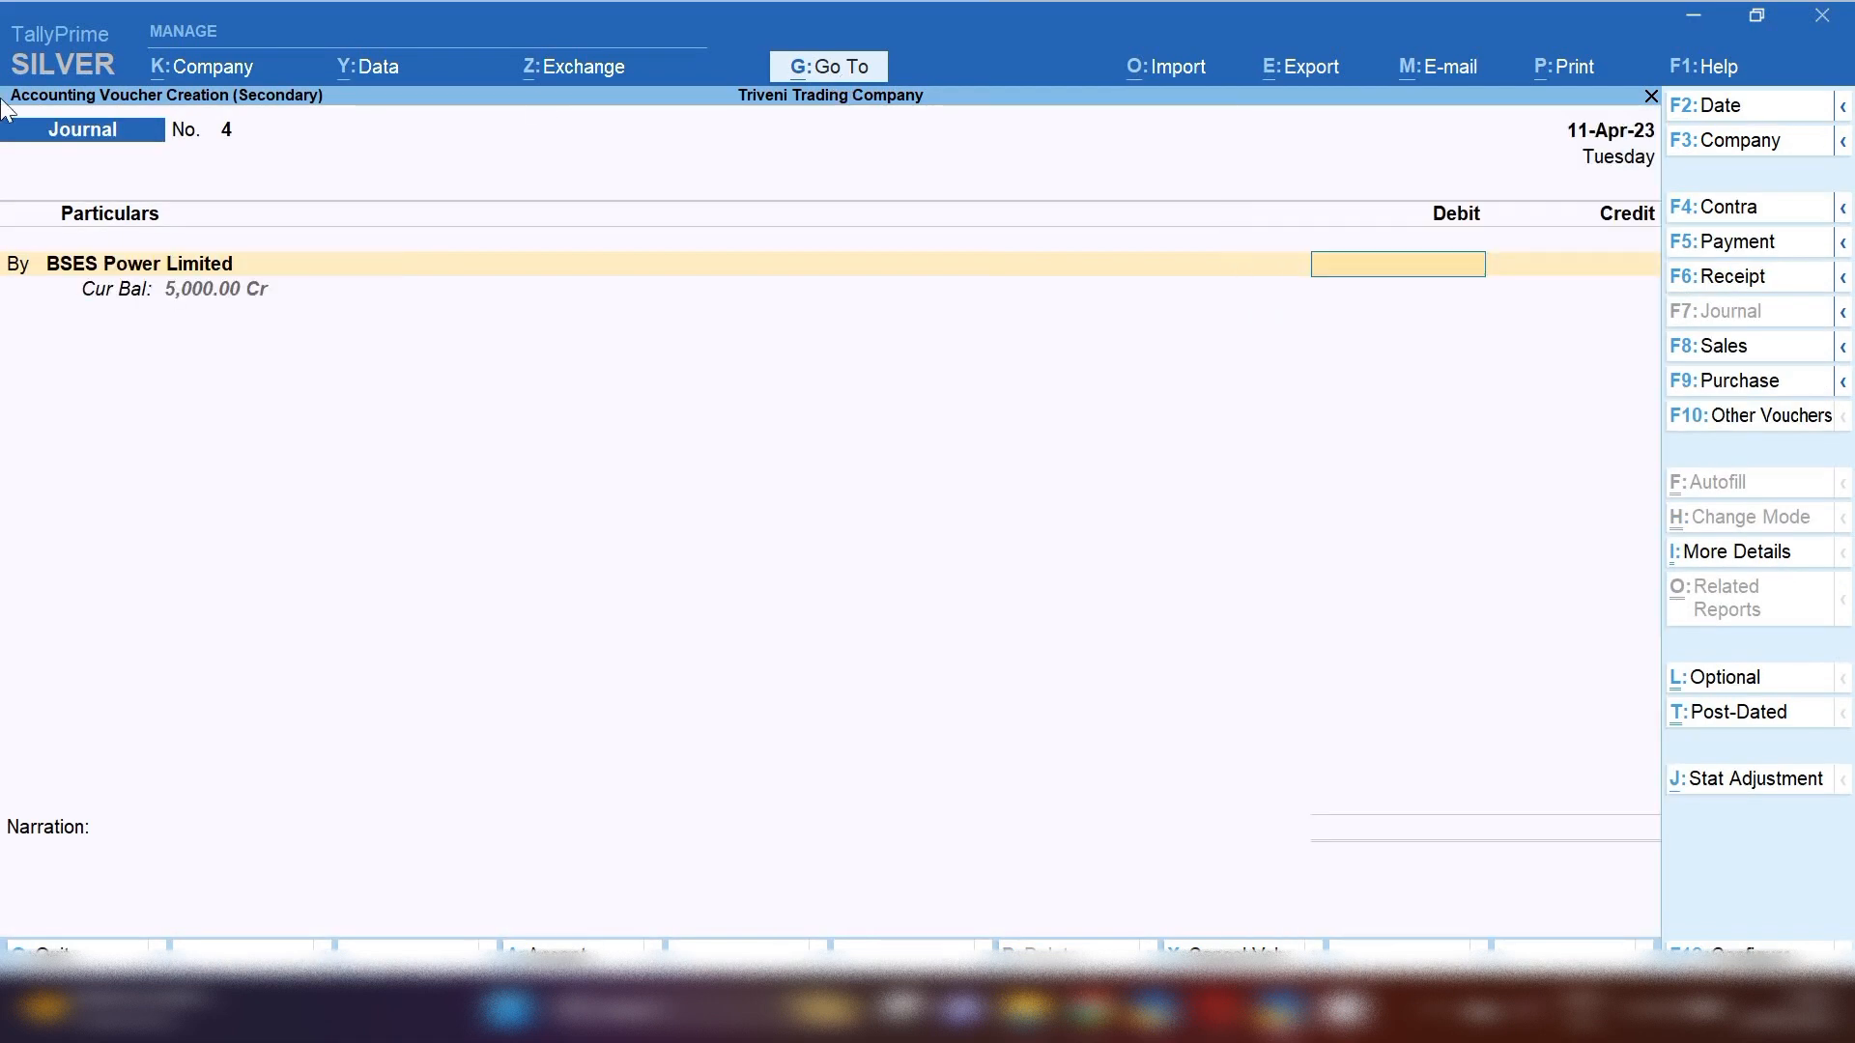
pyautogui.write('5000')
pyautogui.press('Return')
pyautogui.press('Up')
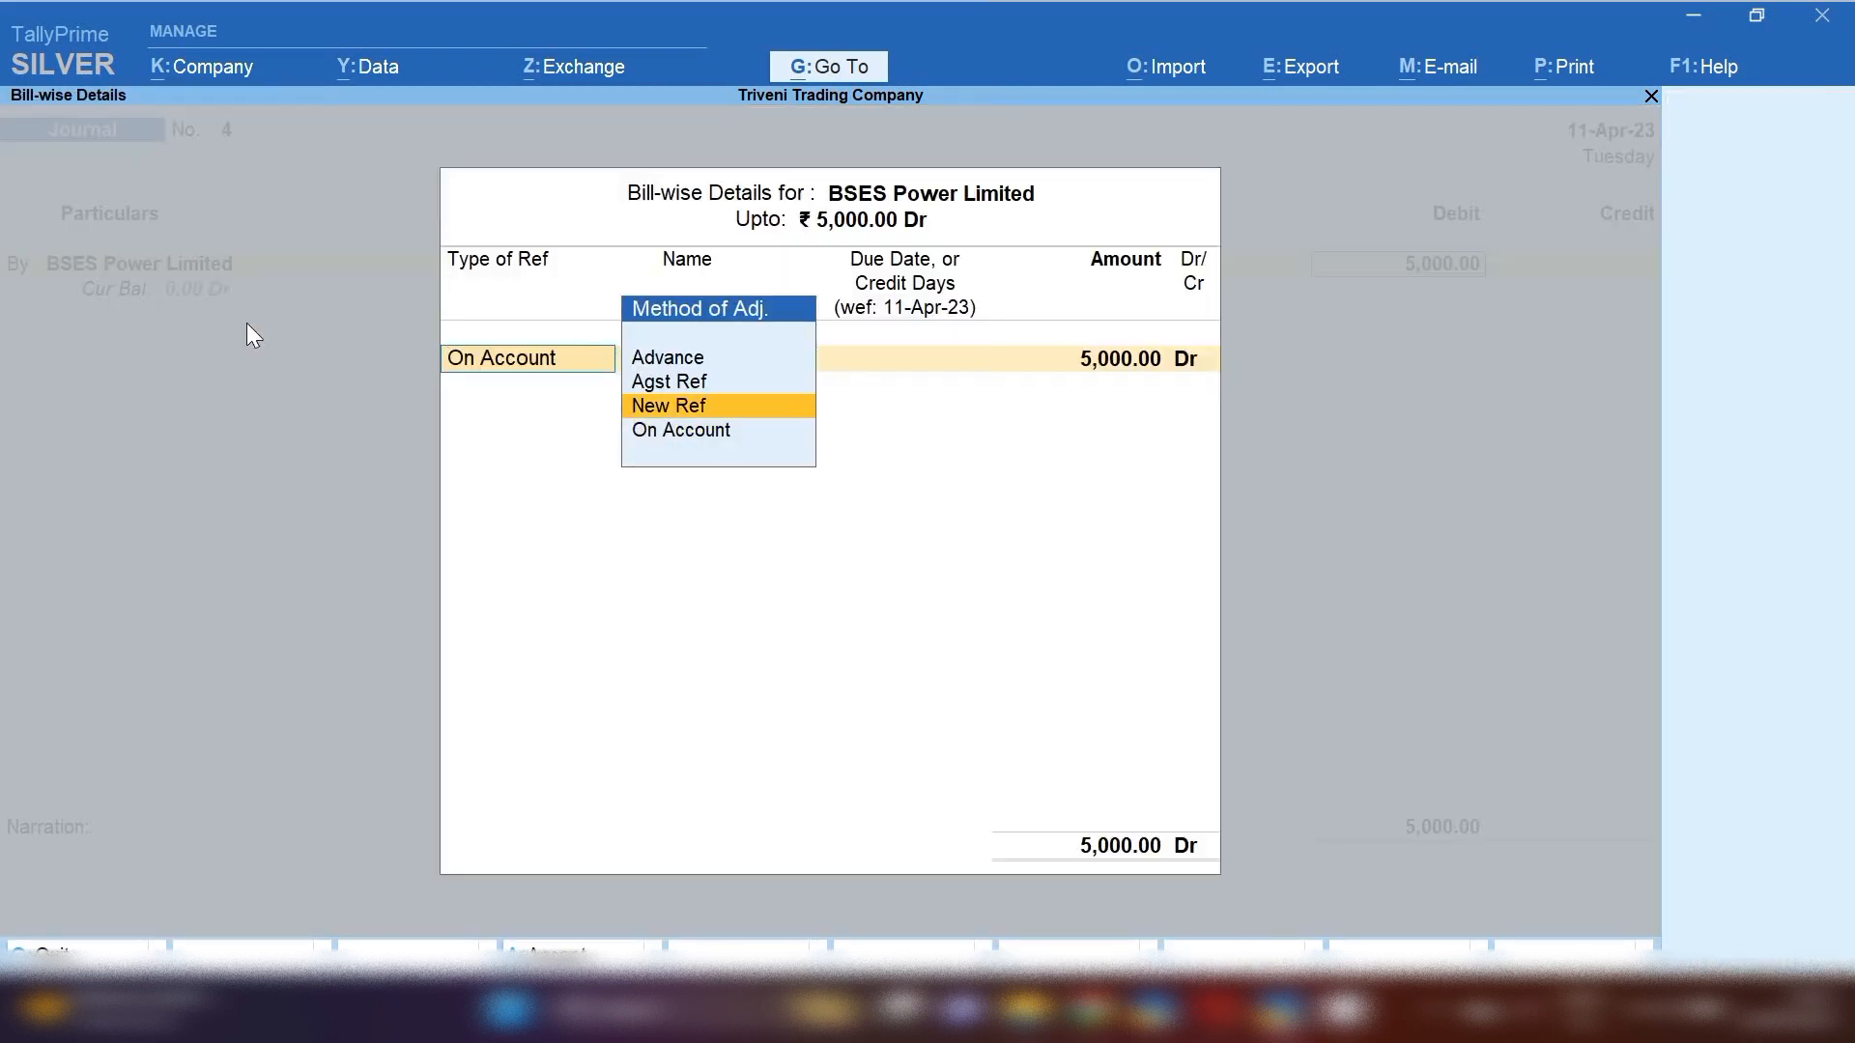
pyautogui.press('Return')
pyautogui.press('Return')
pyautogui.press('Return')
pyautogui.press('Return')
pyautogui.press('Return')
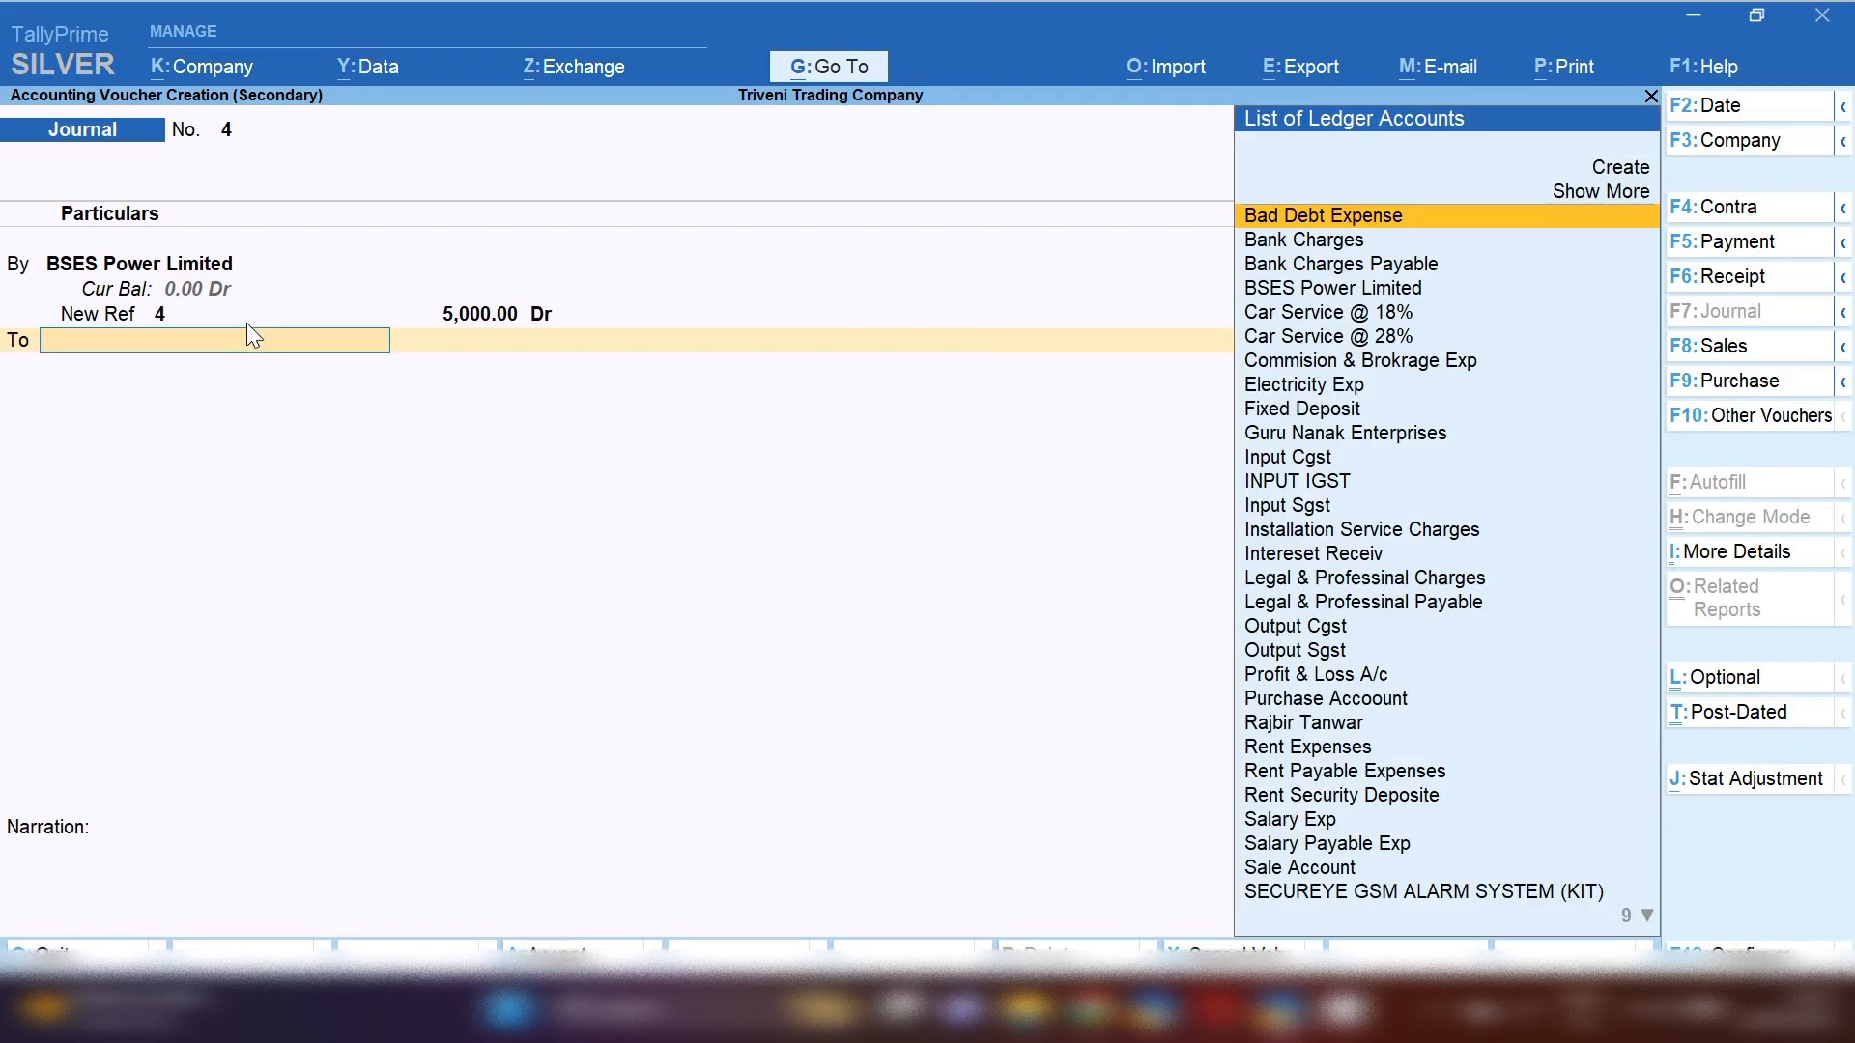
# Step: Credit Sbi Bank with 5,000.00 in the journal voucher and save it
pyautogui.write('Sbi')
pyautogui.press('Return')
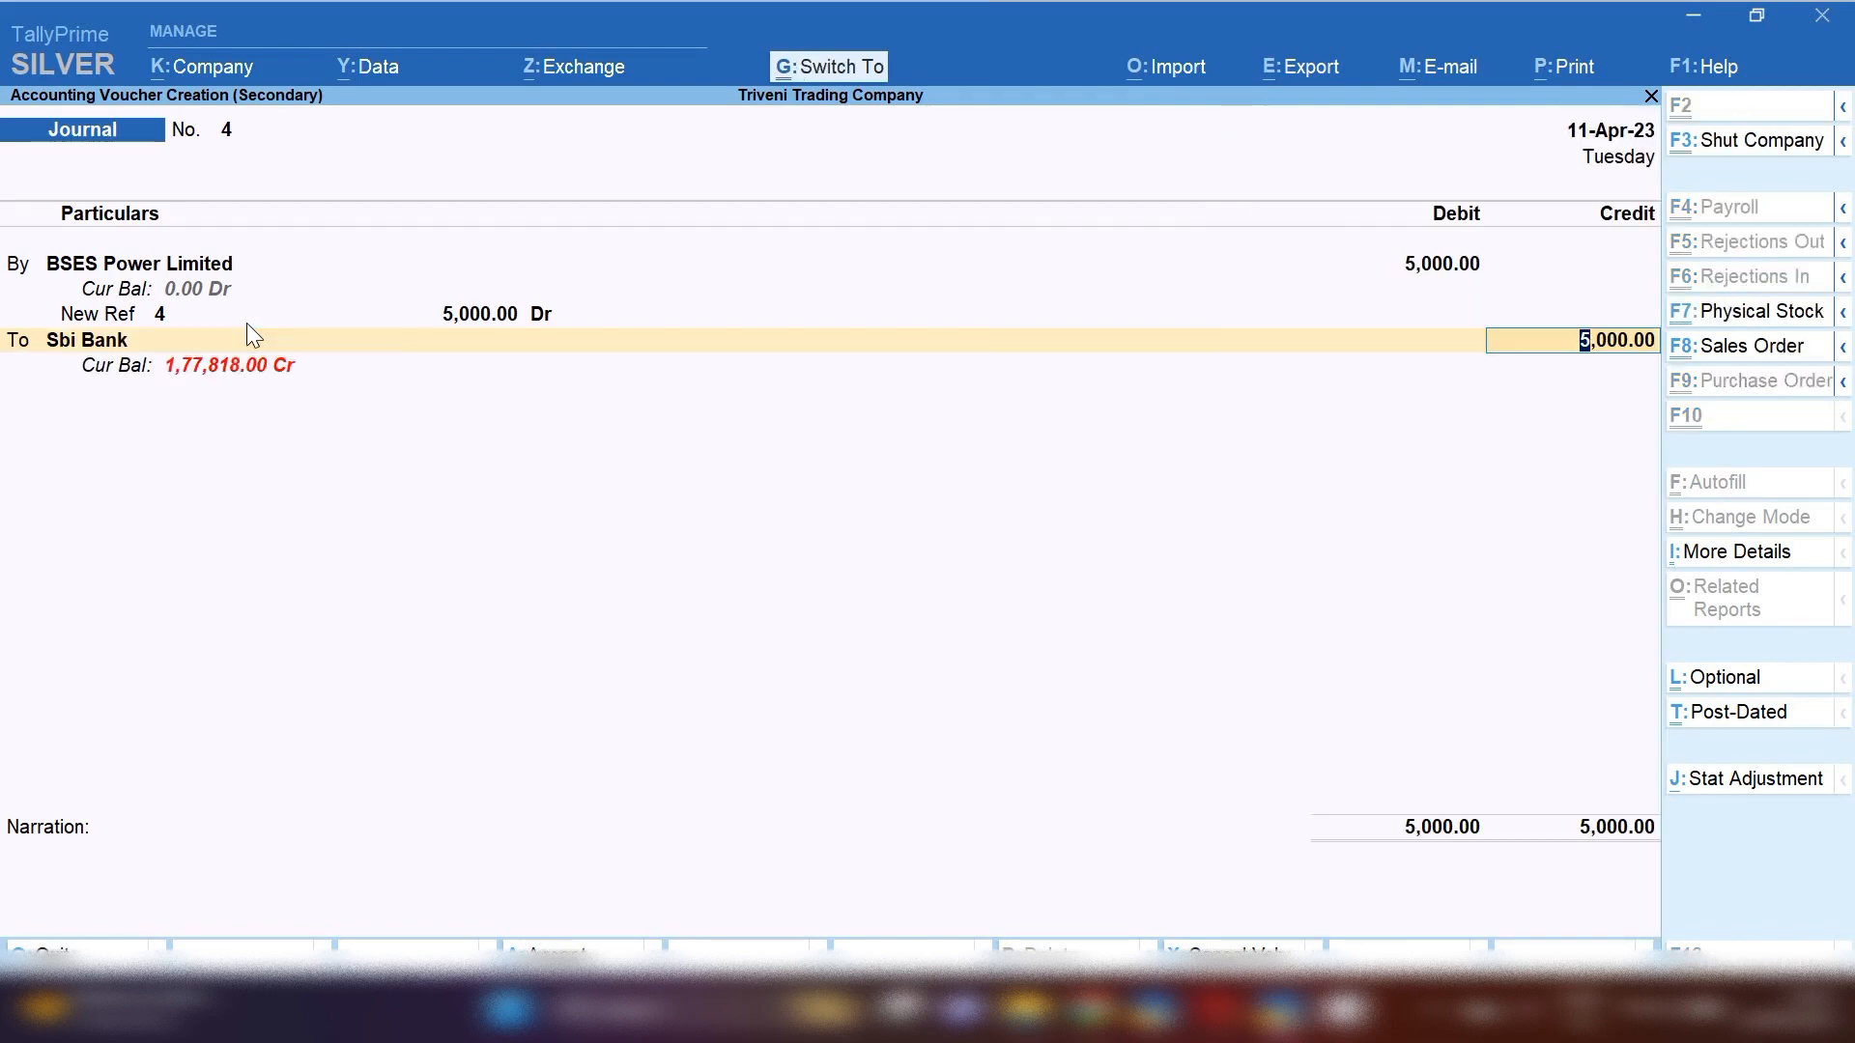
pyautogui.hotkey('ctrl', 'a')
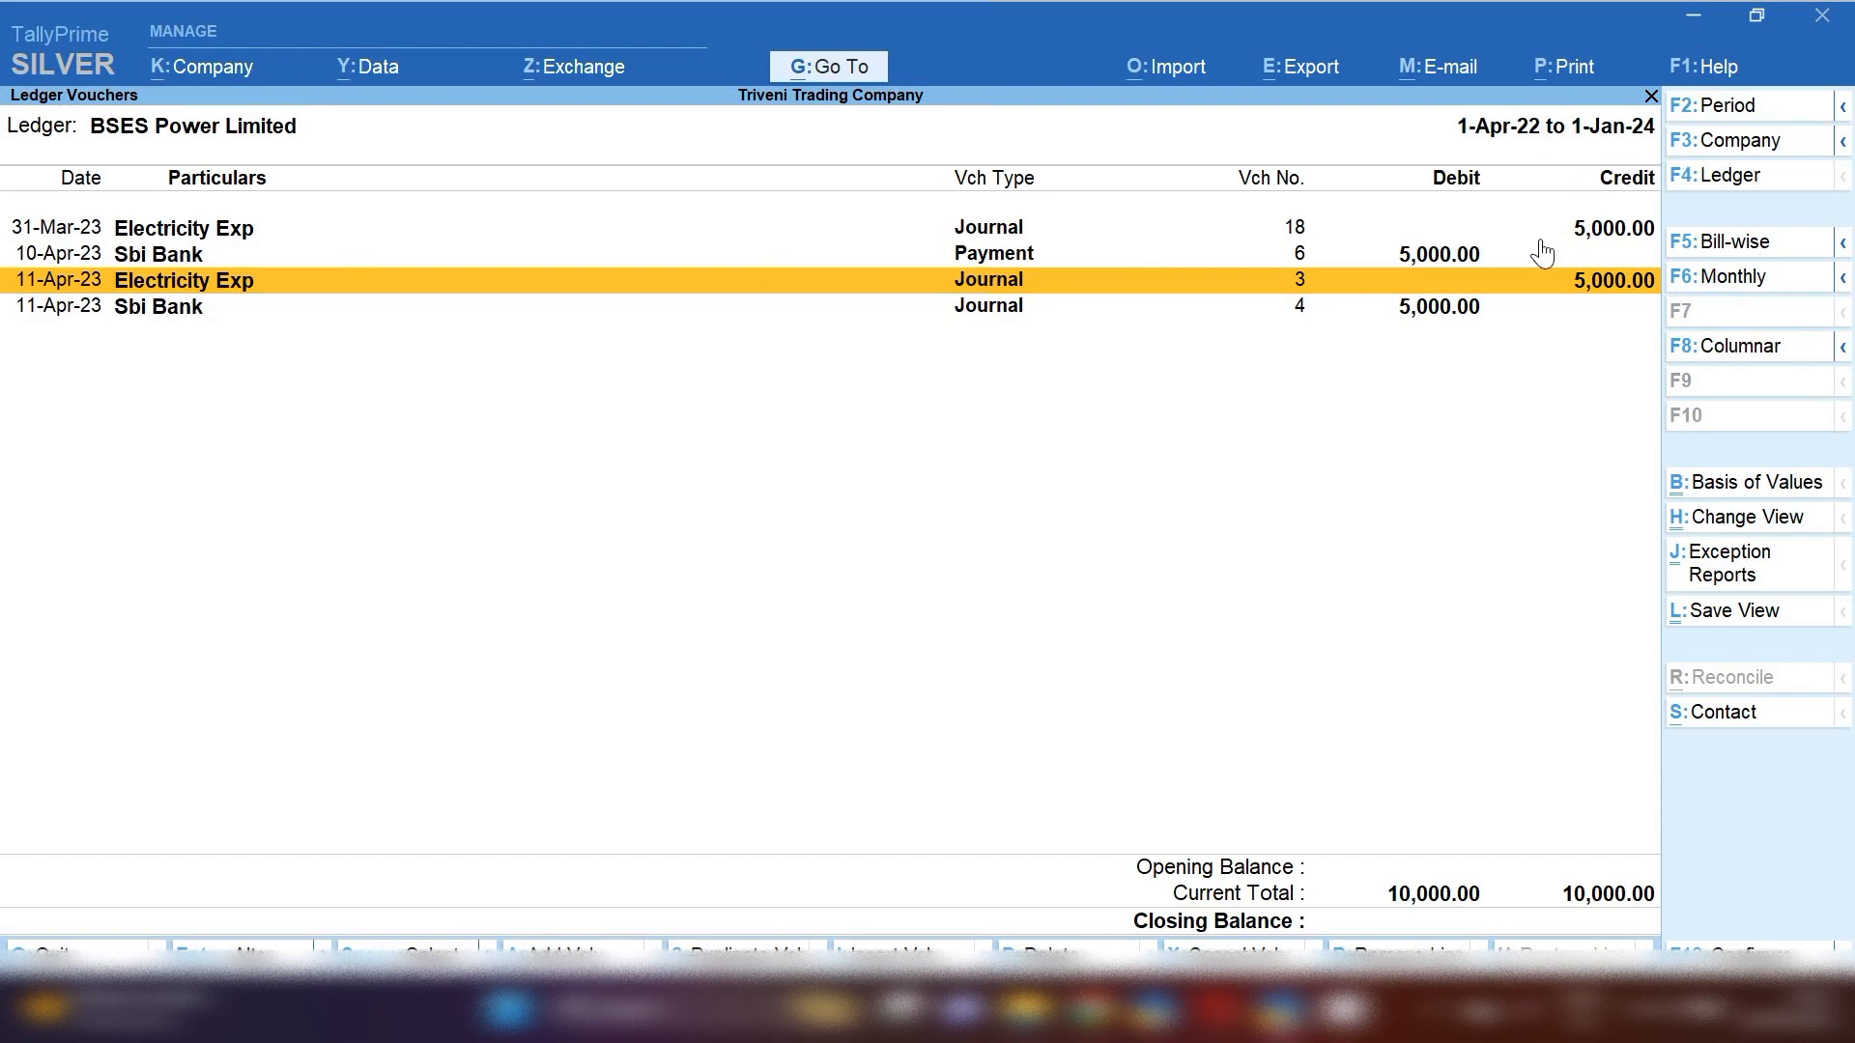
# Step: Set the BSES Power Limited ledger report's period to 1-4-2022 through 31-3-2023
pyautogui.hotkey('alt', 'F2')
pyautogui.write('1-4-2022')
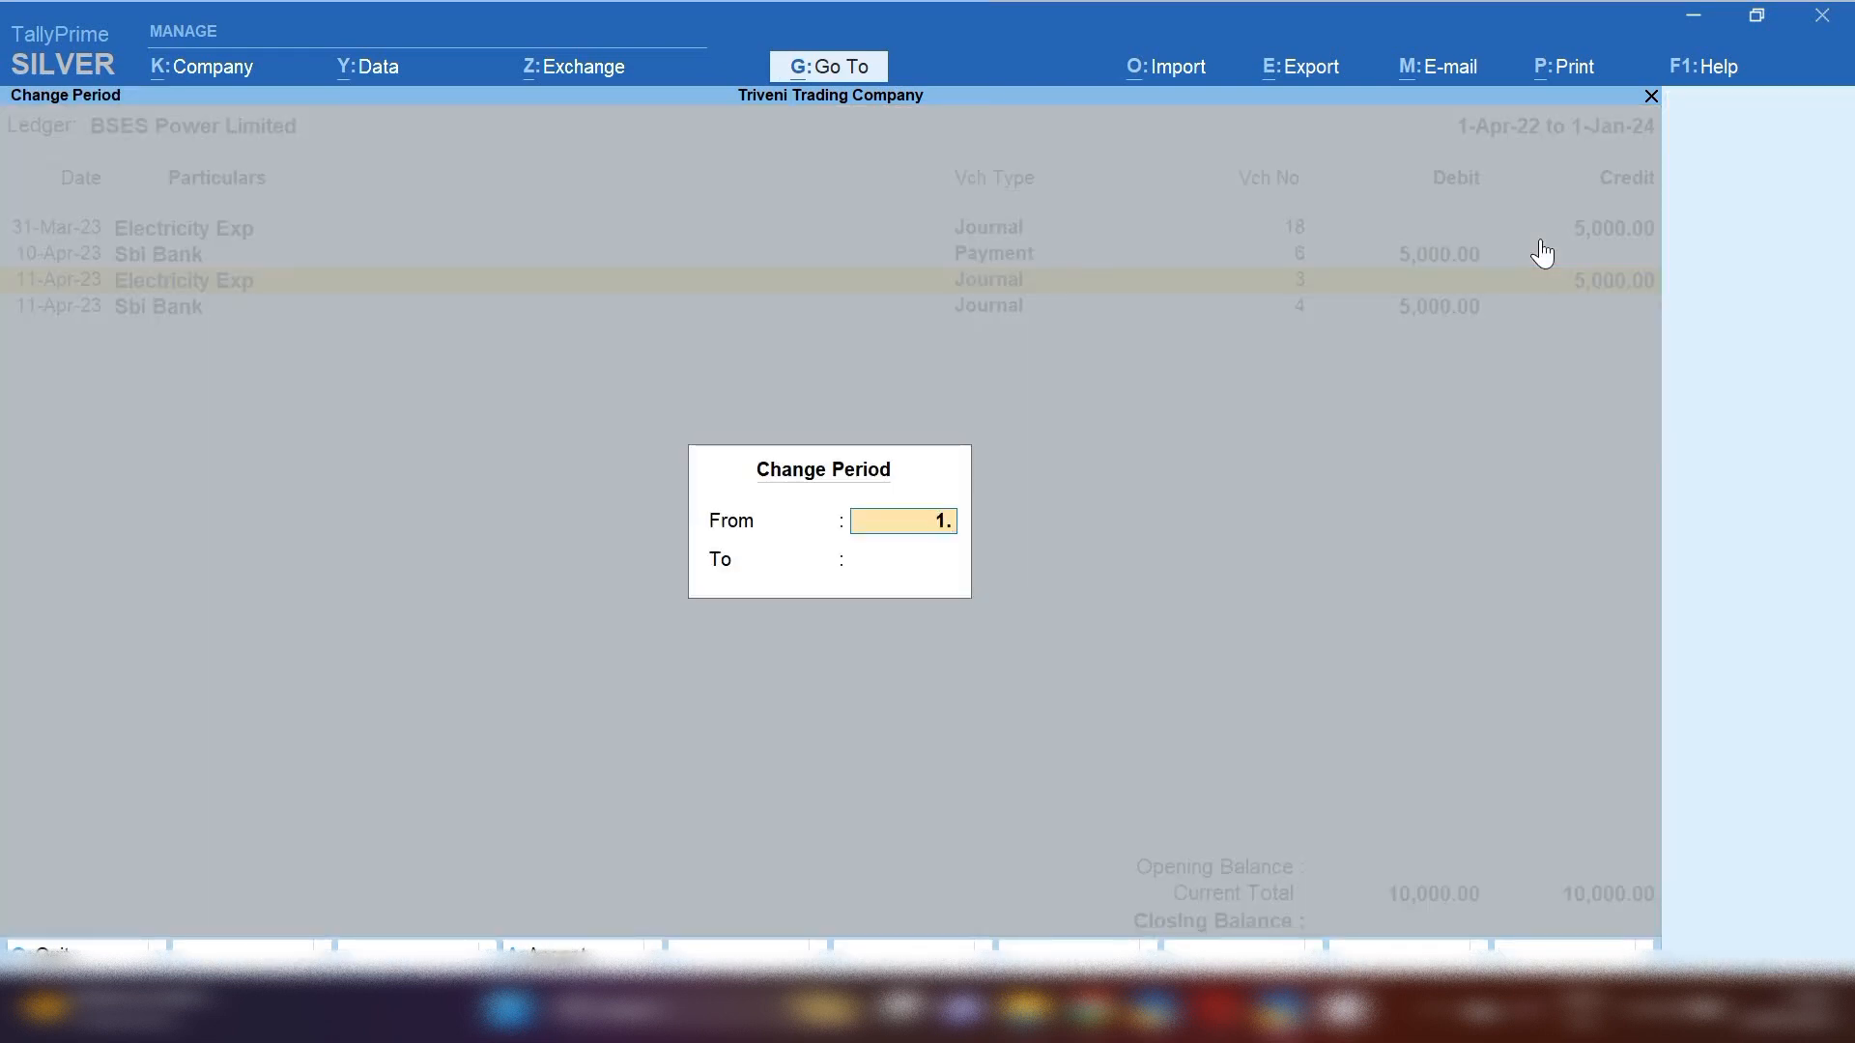
pyautogui.press('Return')
pyautogui.write('31.3.2023')
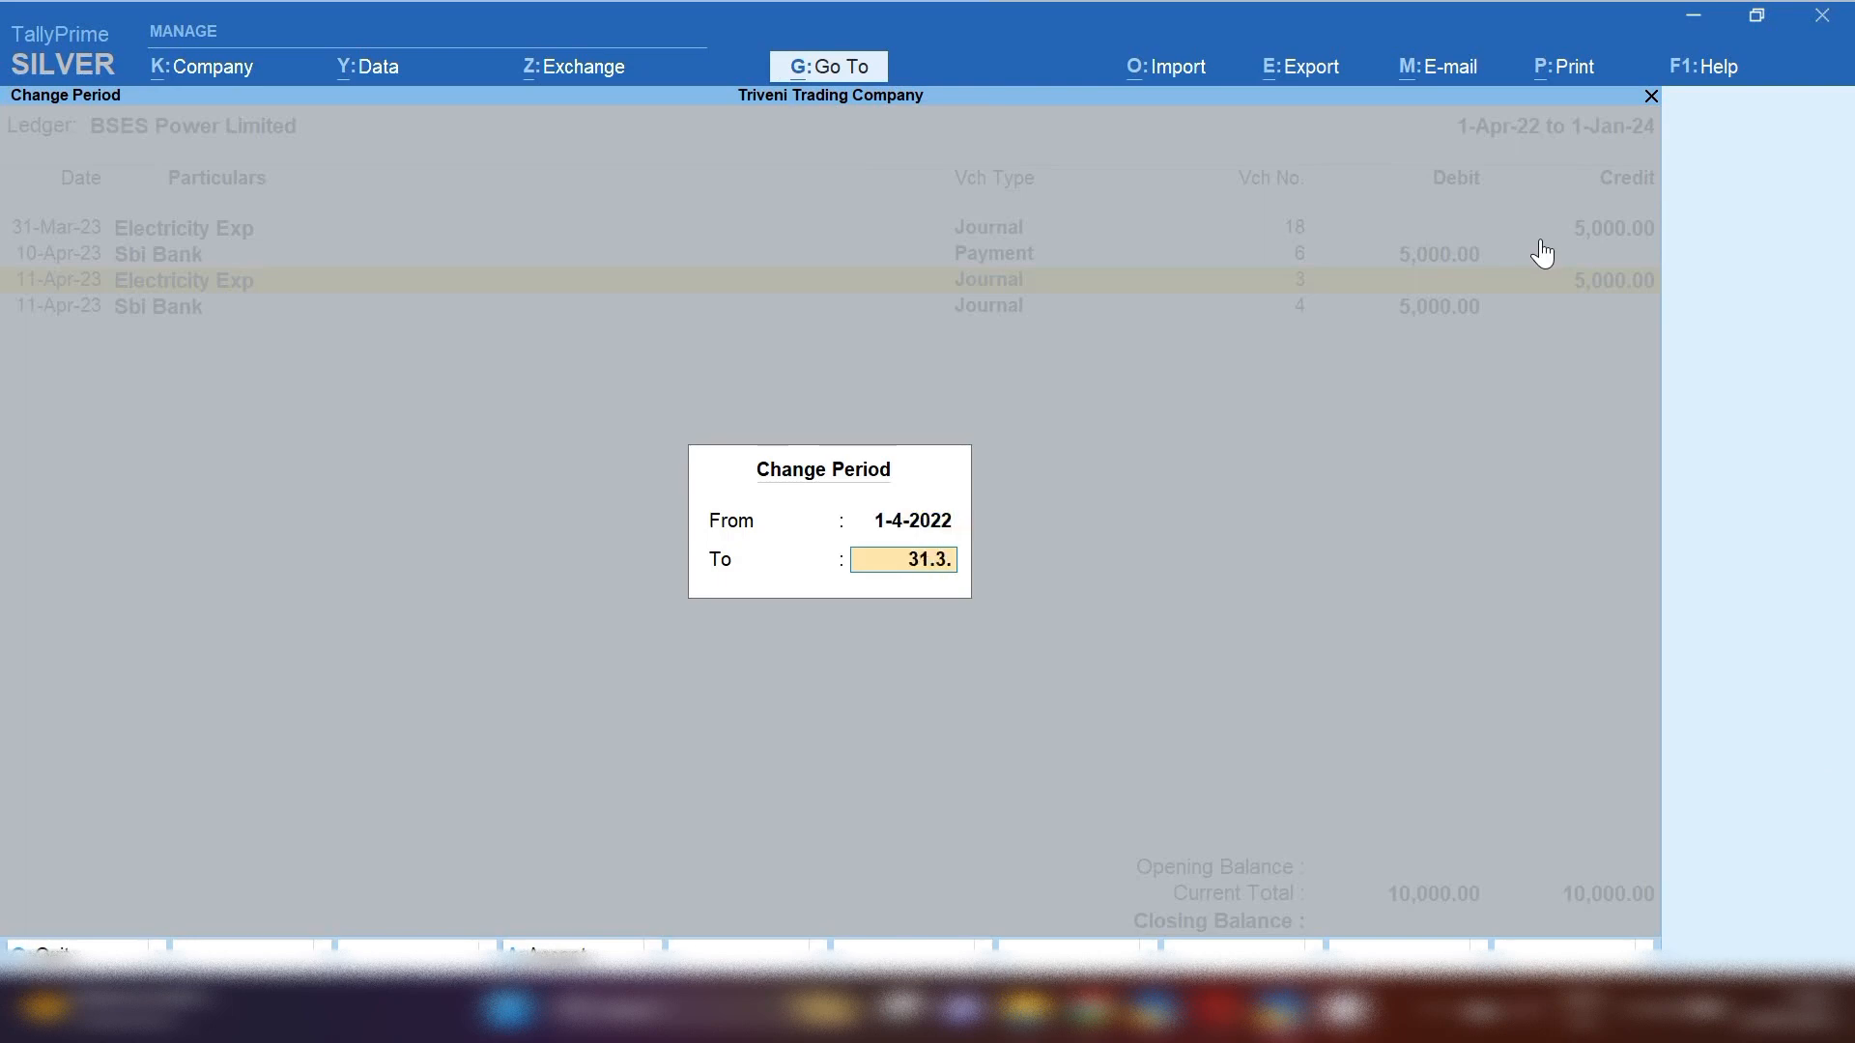
pyautogui.press('Return')
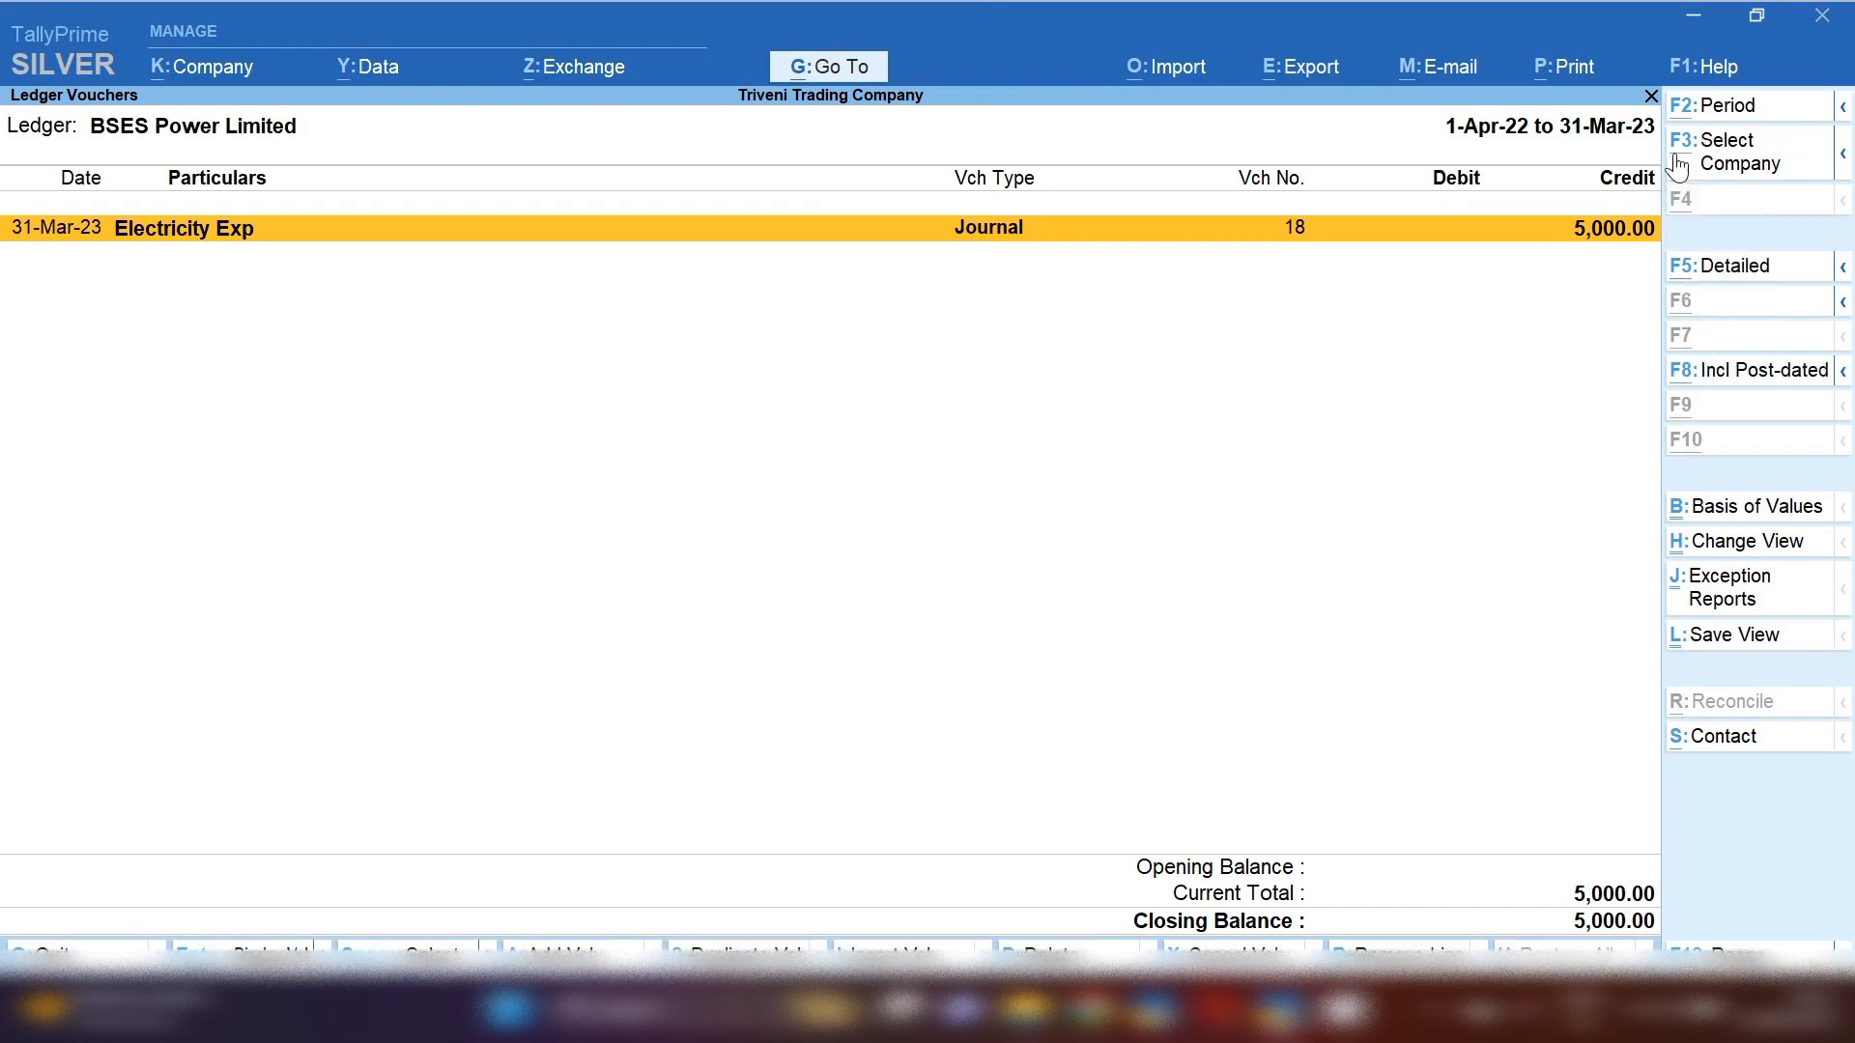
# Step: Change the ledger report's period to 1-4-2023 through 31-3-2024
pyautogui.hotkey('alt', 'F2')
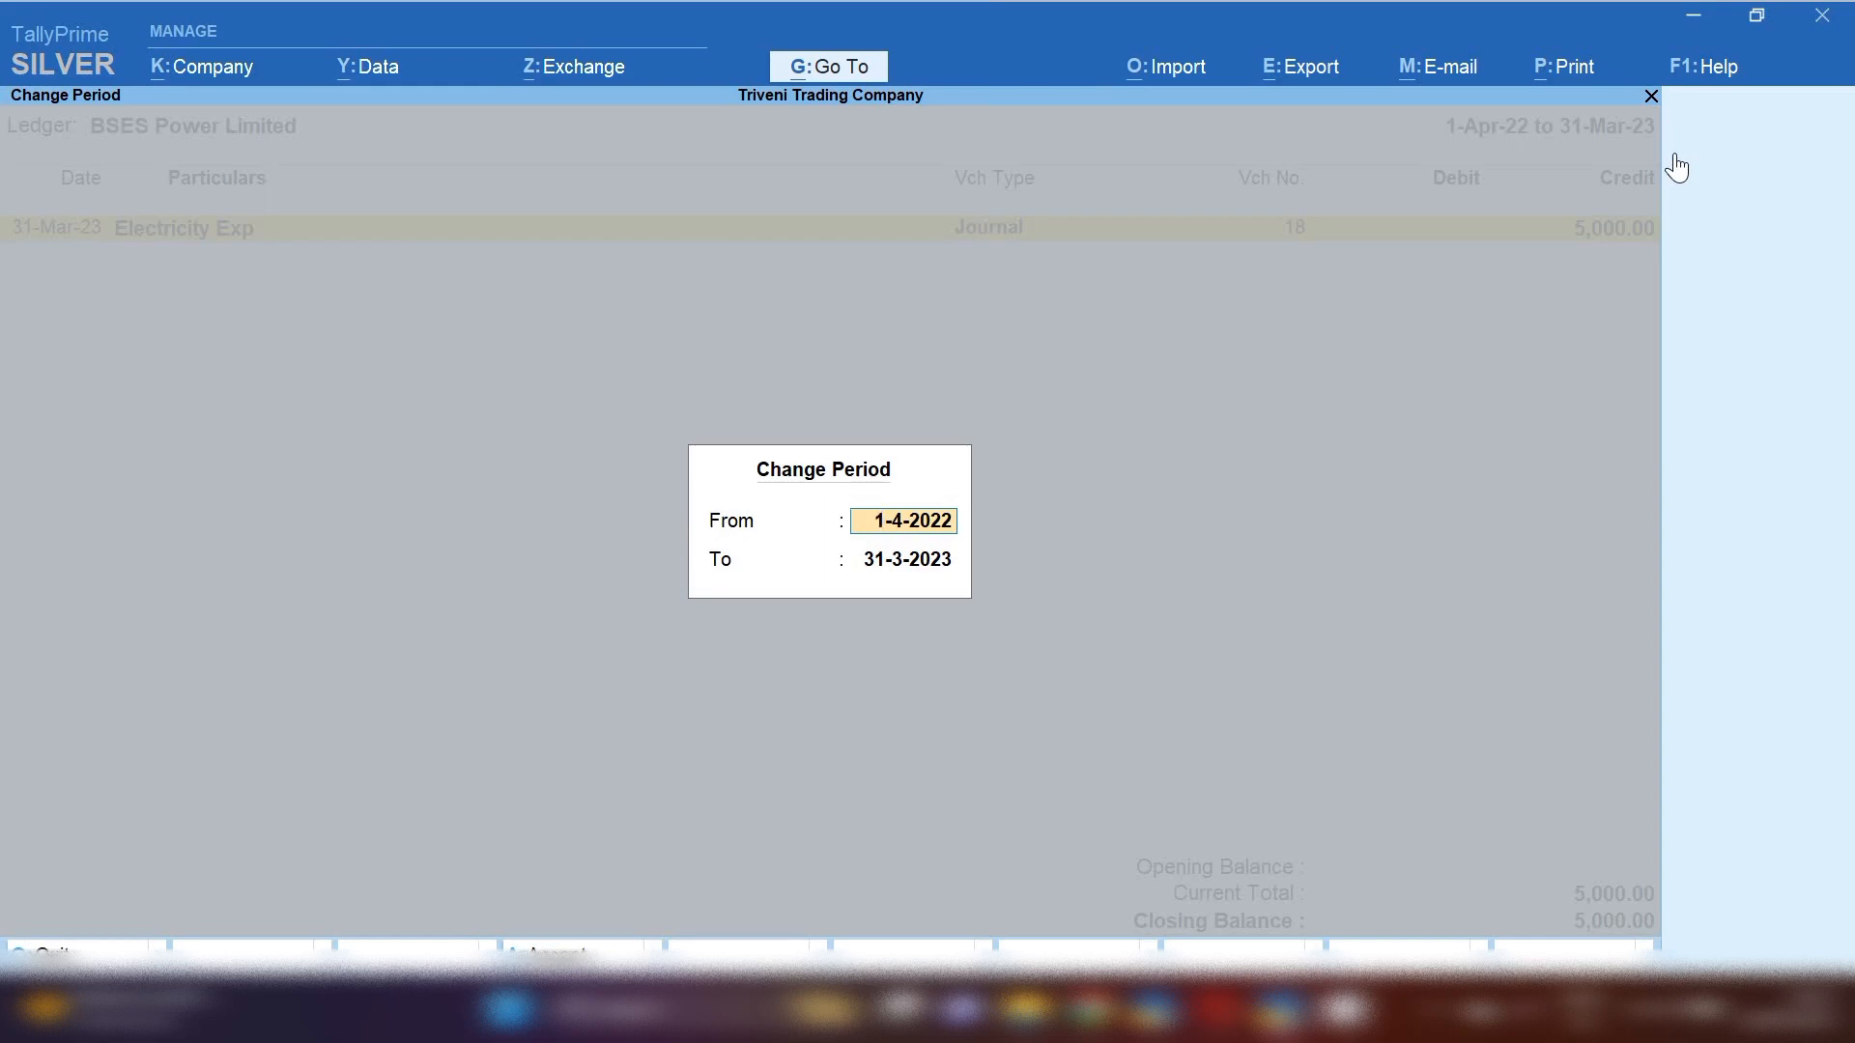
pyautogui.press('BackSpace')
pyautogui.write('3')
pyautogui.press('Return')
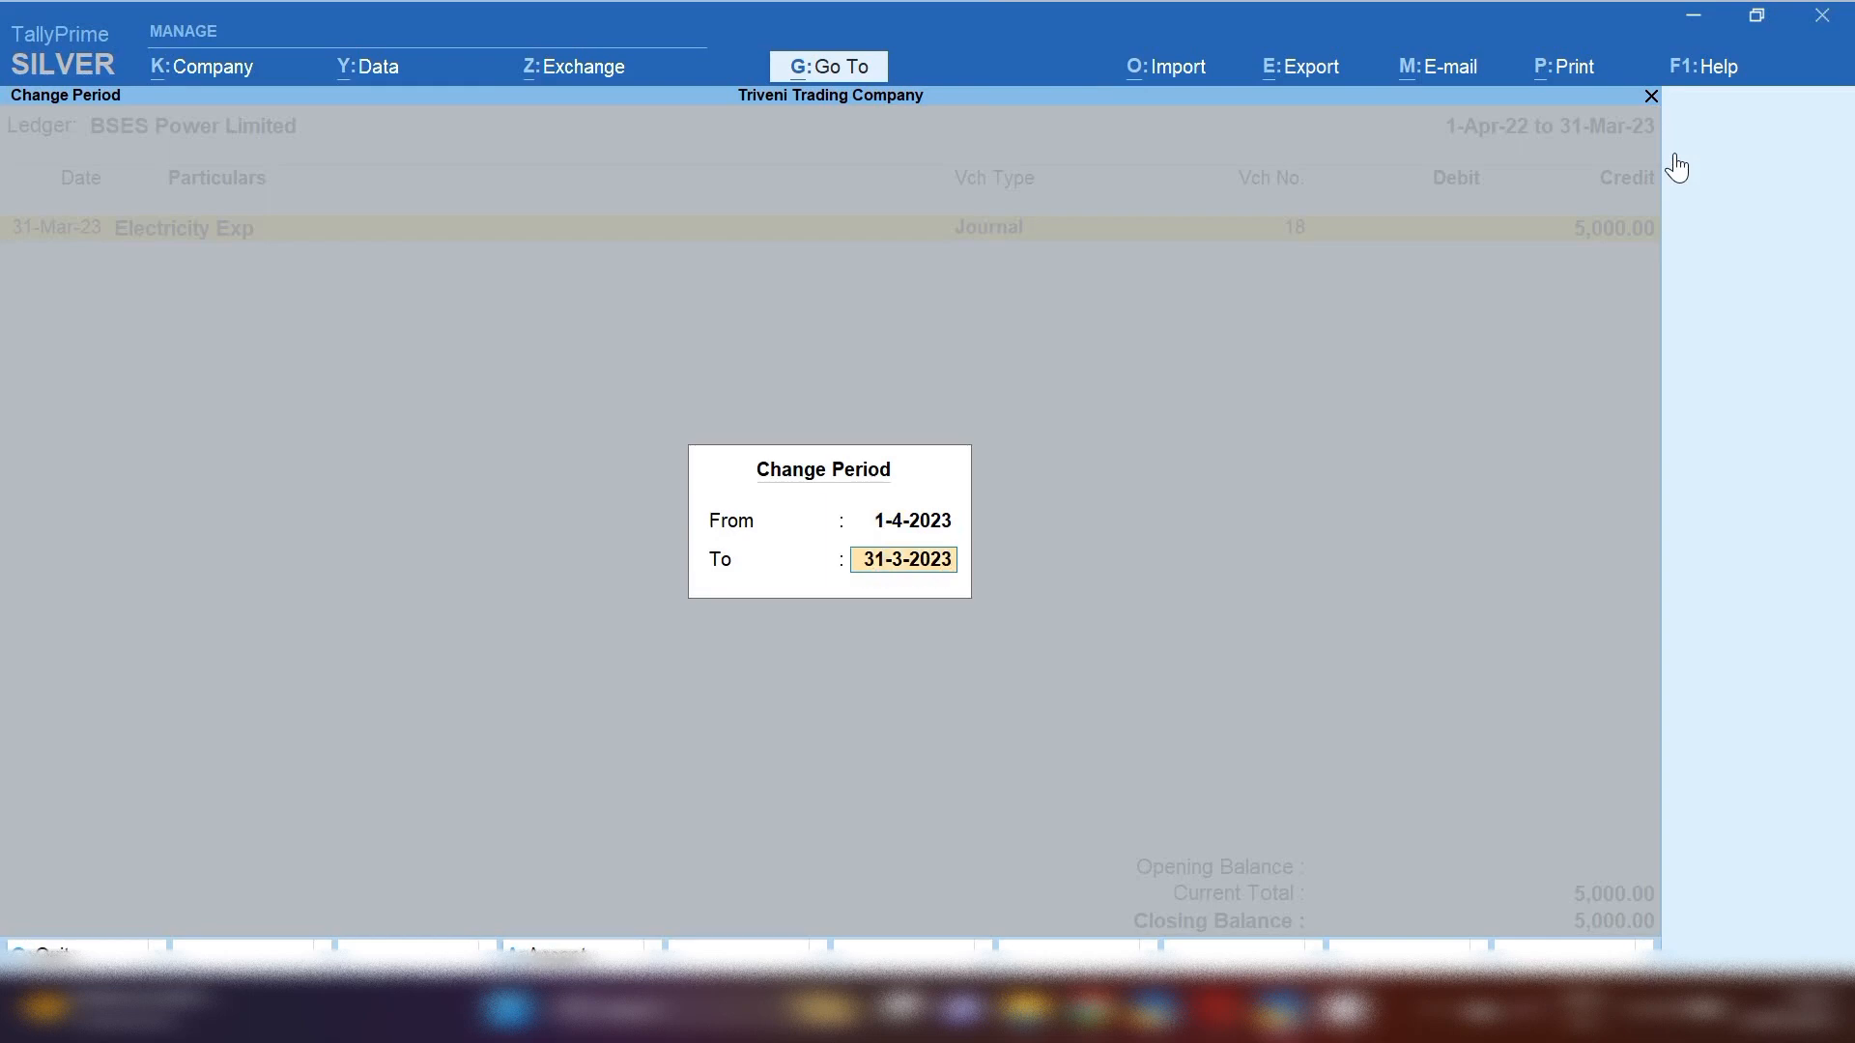
pyautogui.press('BackSpace')
pyautogui.write('4')
pyautogui.press('Return')
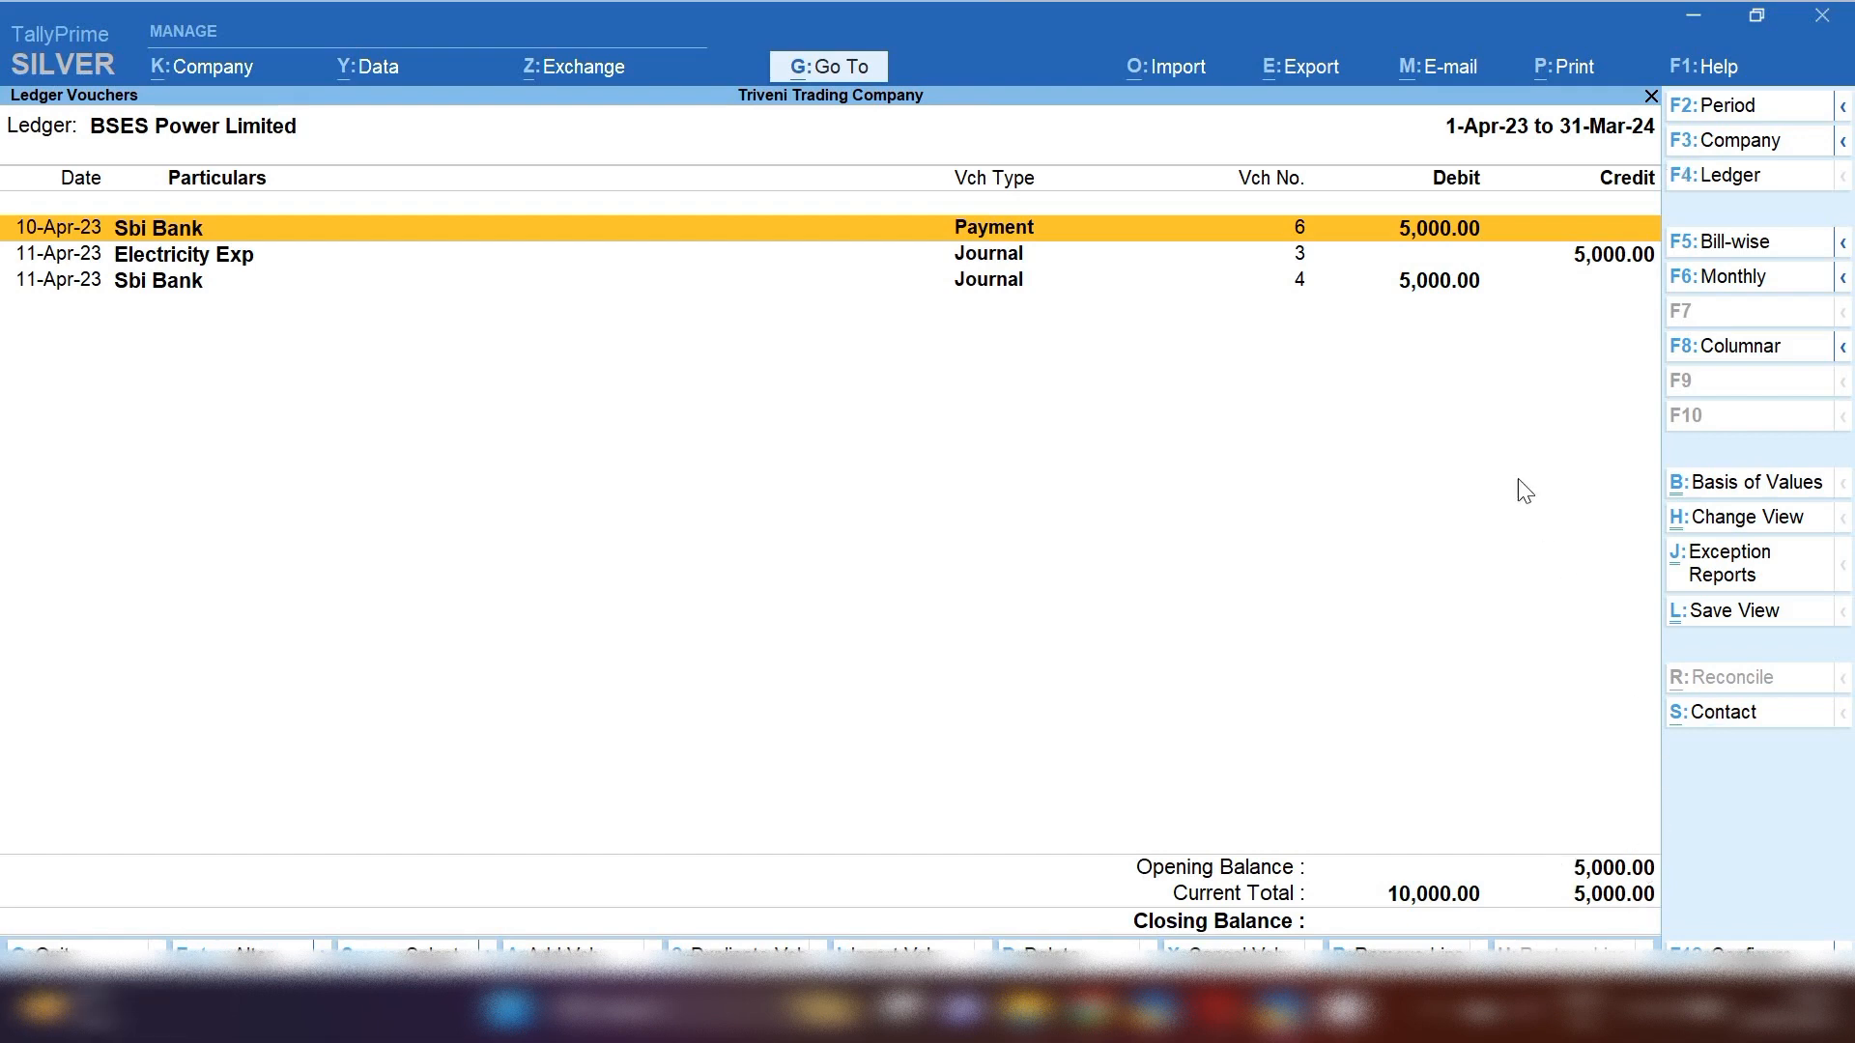
# Step: Mark the 10-Apr-23 Sbi Bank payment and the two 11-Apr-23 journal lines in the ledger report
pyautogui.press('space')
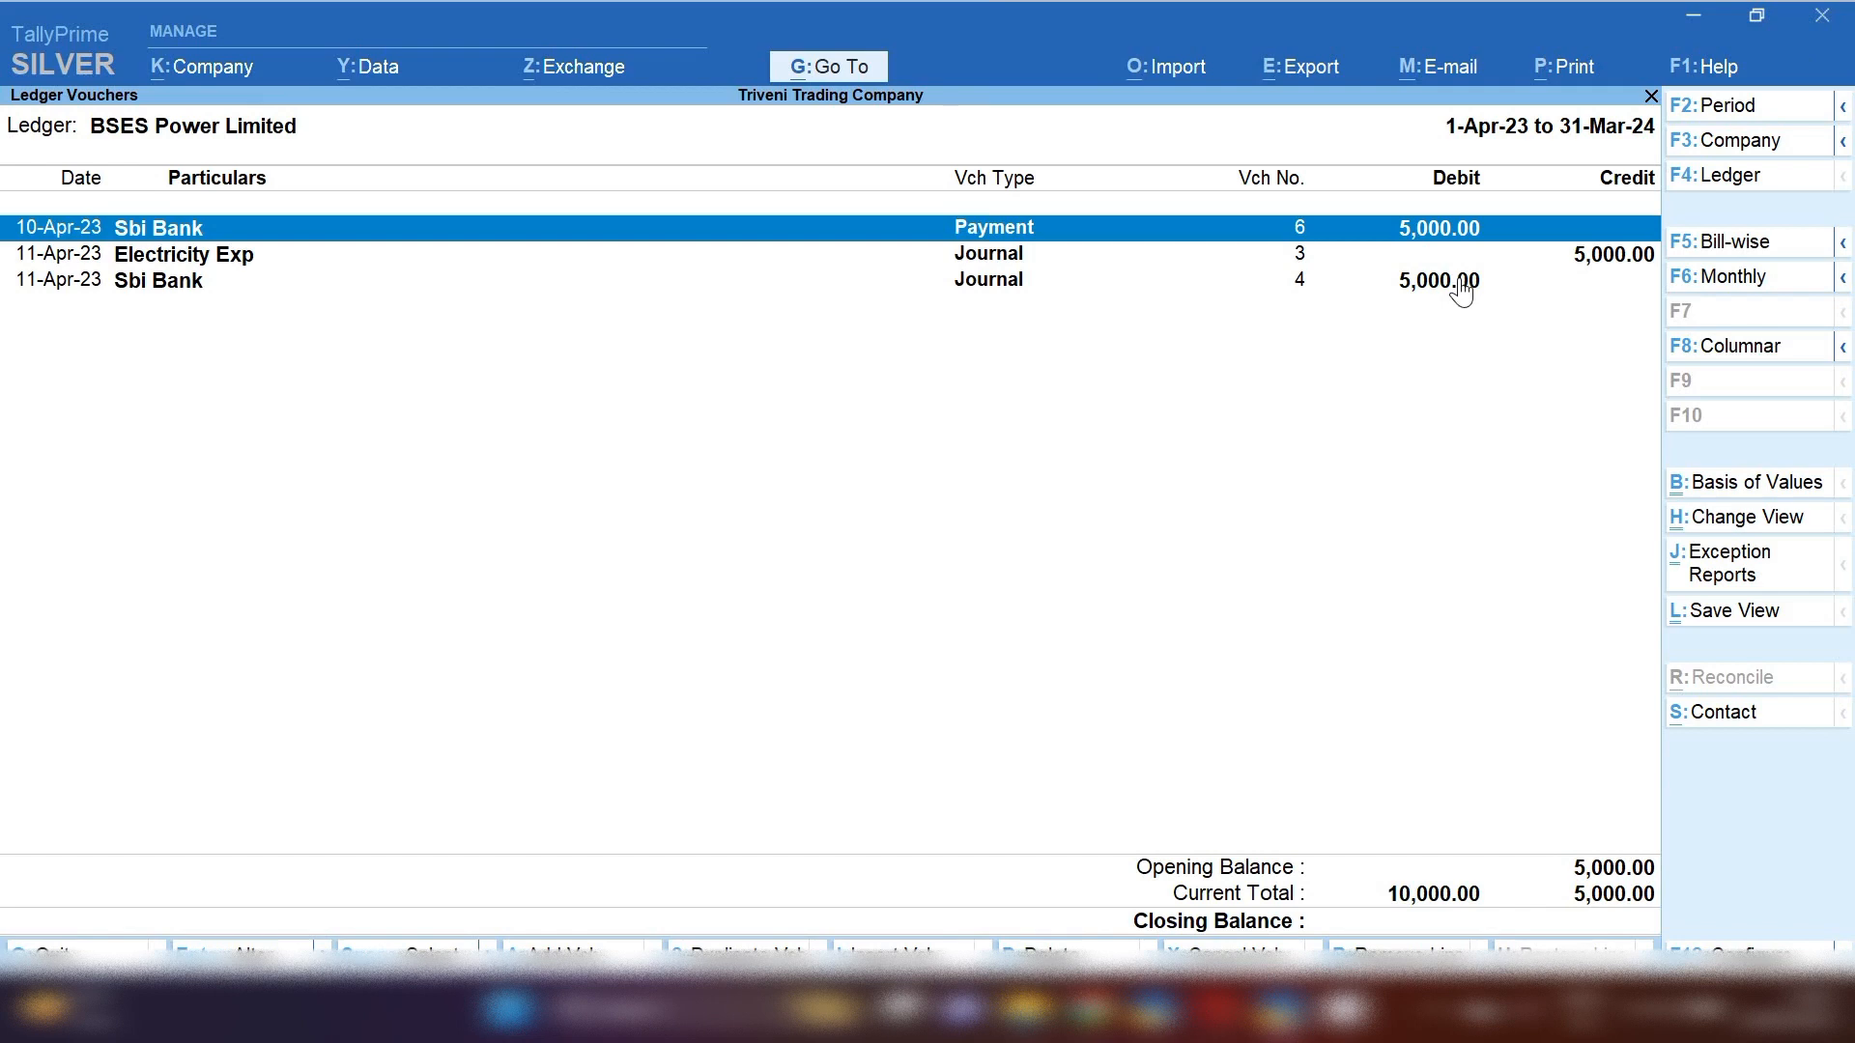
pyautogui.press('Down')
pyautogui.press('Down')
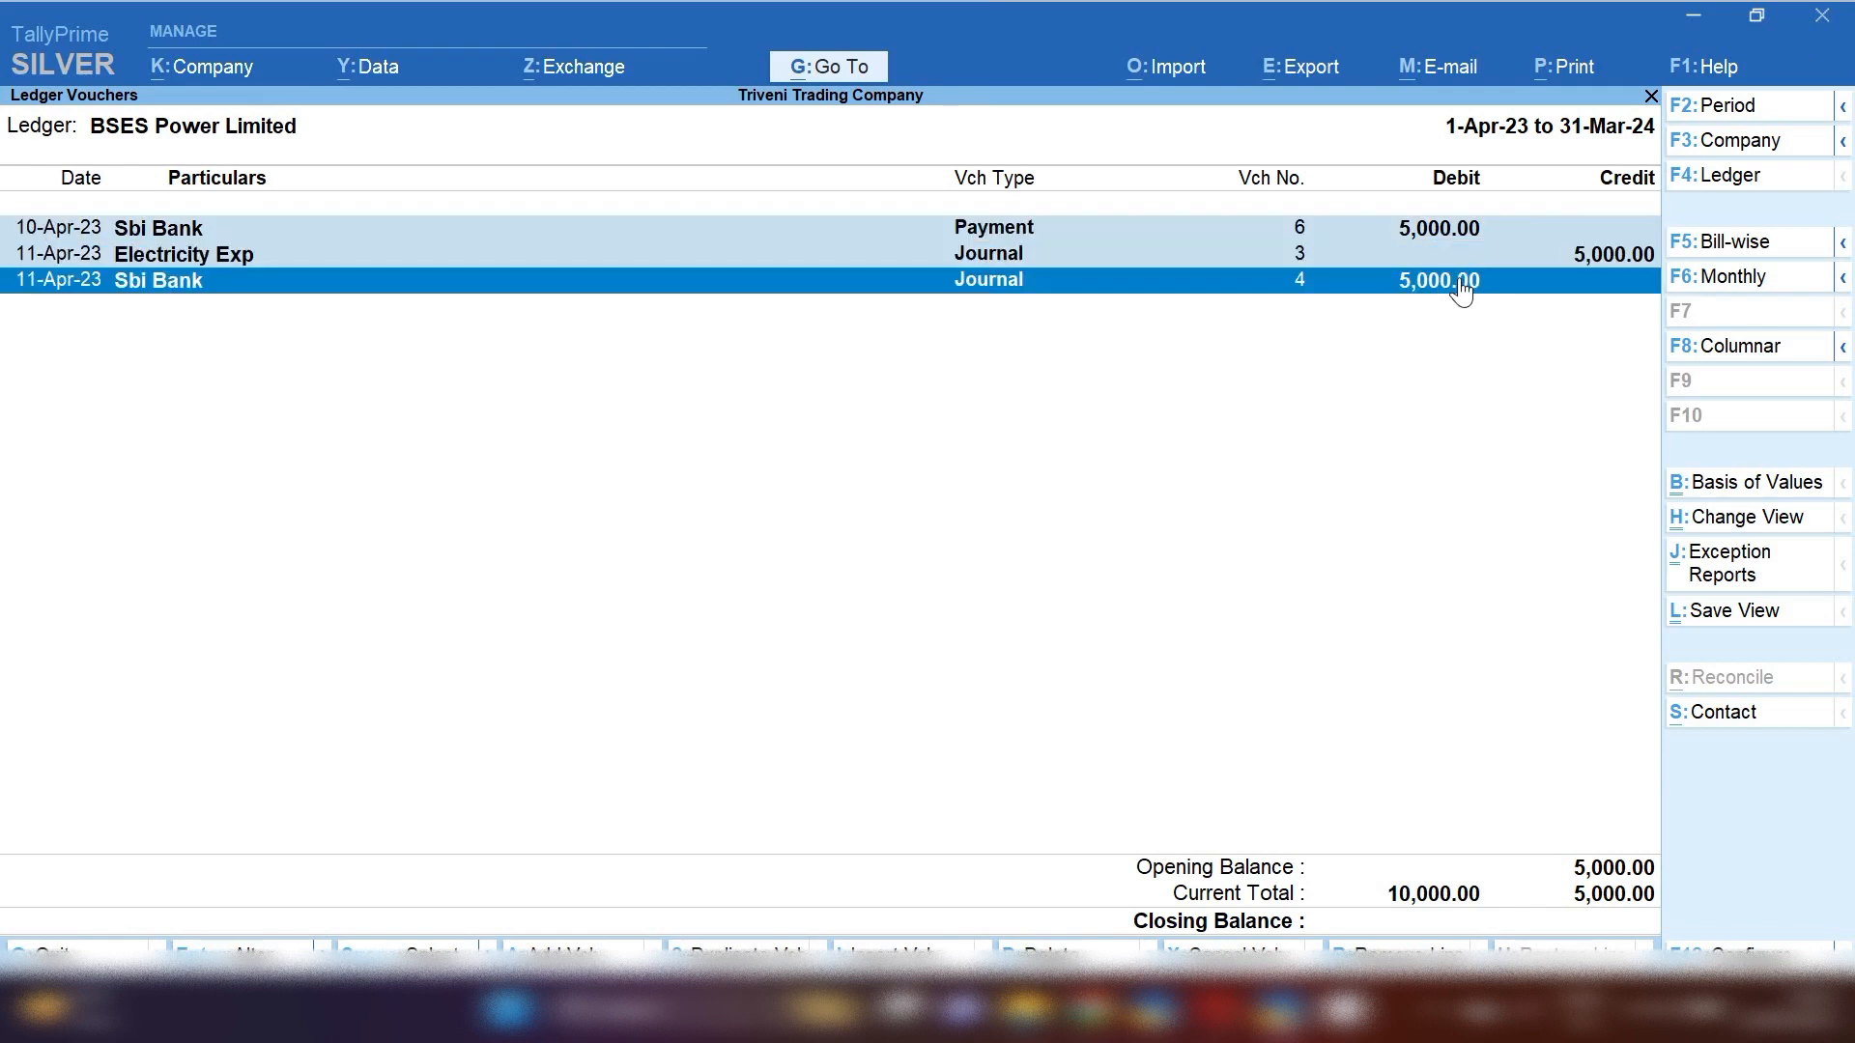